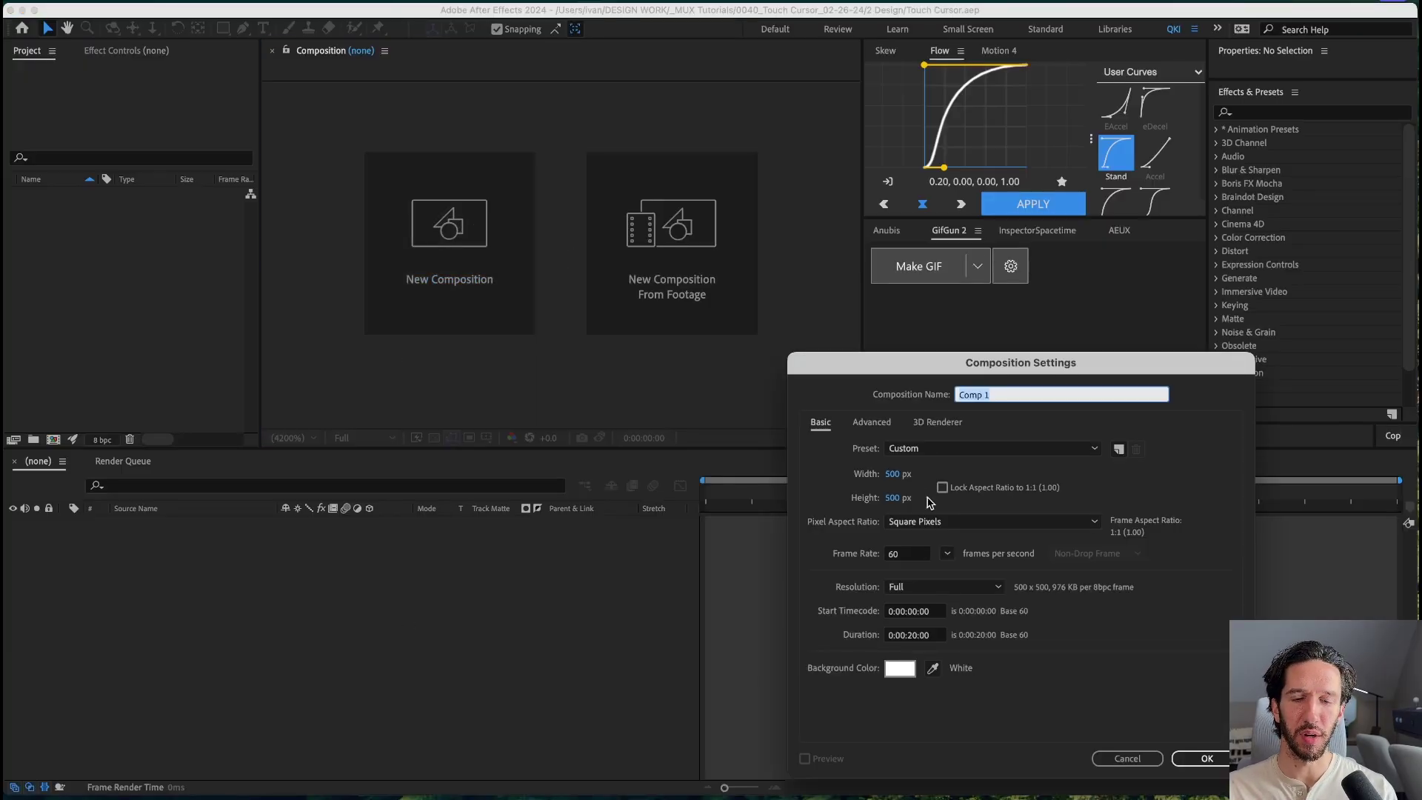
Step: Name the new comp 'tap' at 500×500, 60 fps, with a 0:00:20:00 duration
type("T")
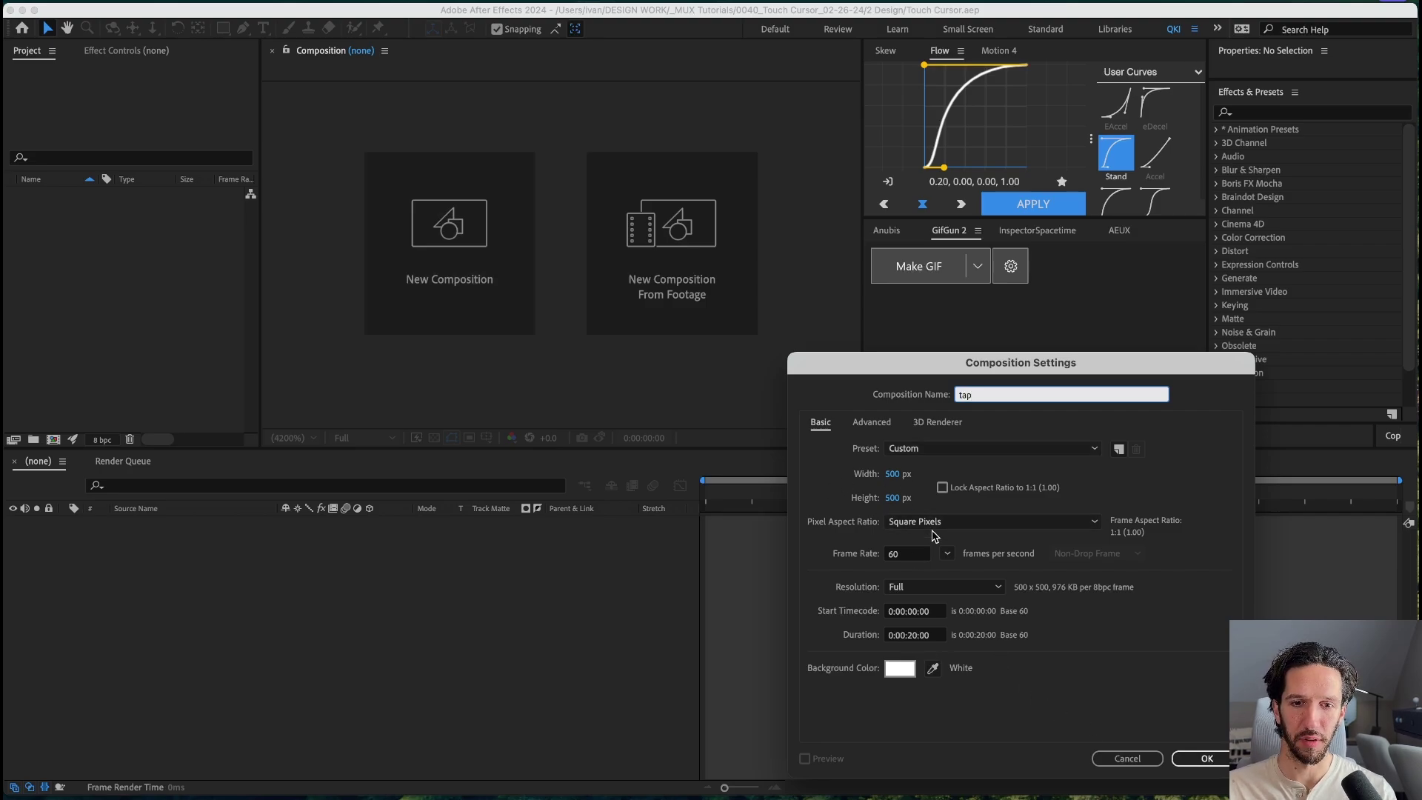
left_click(923, 640)
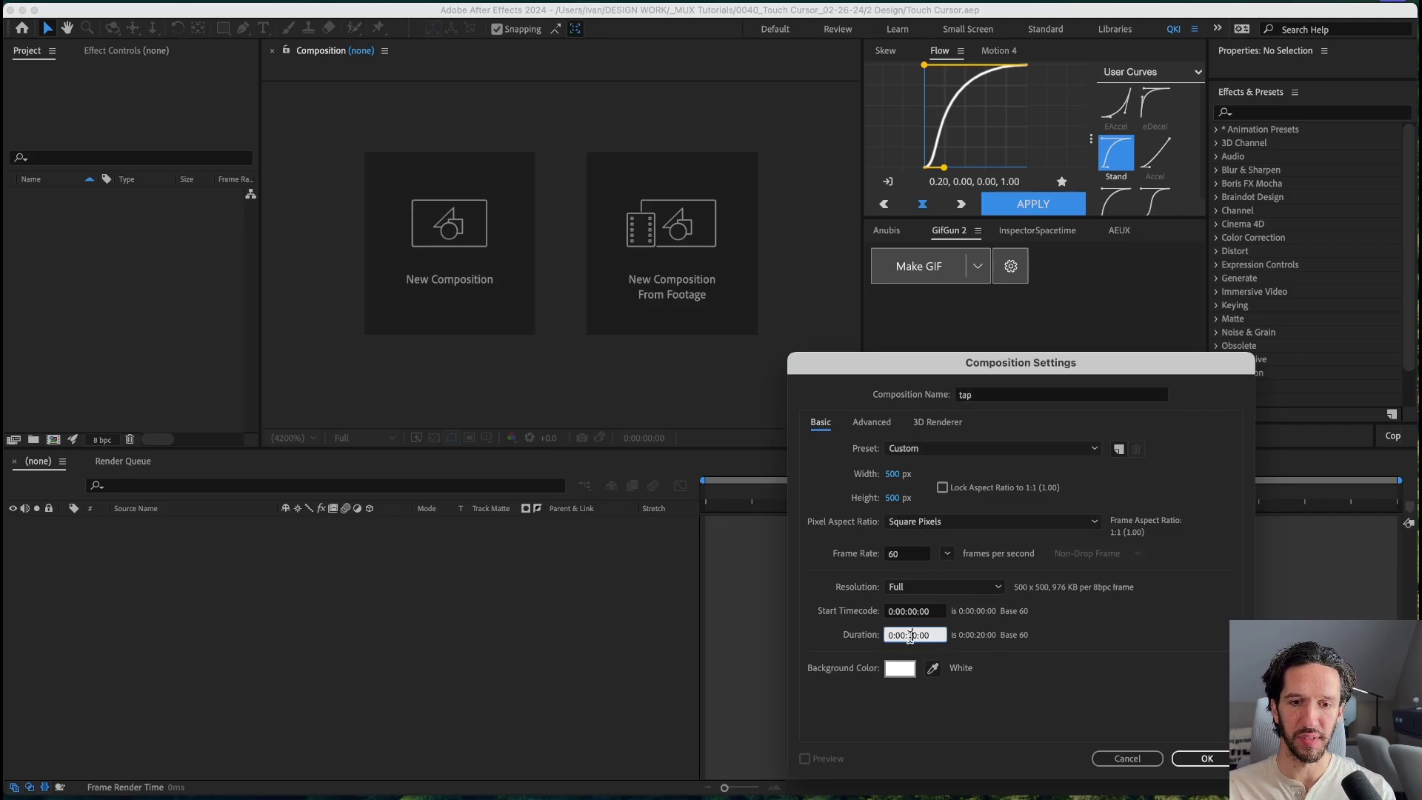
left_click(1204, 760)
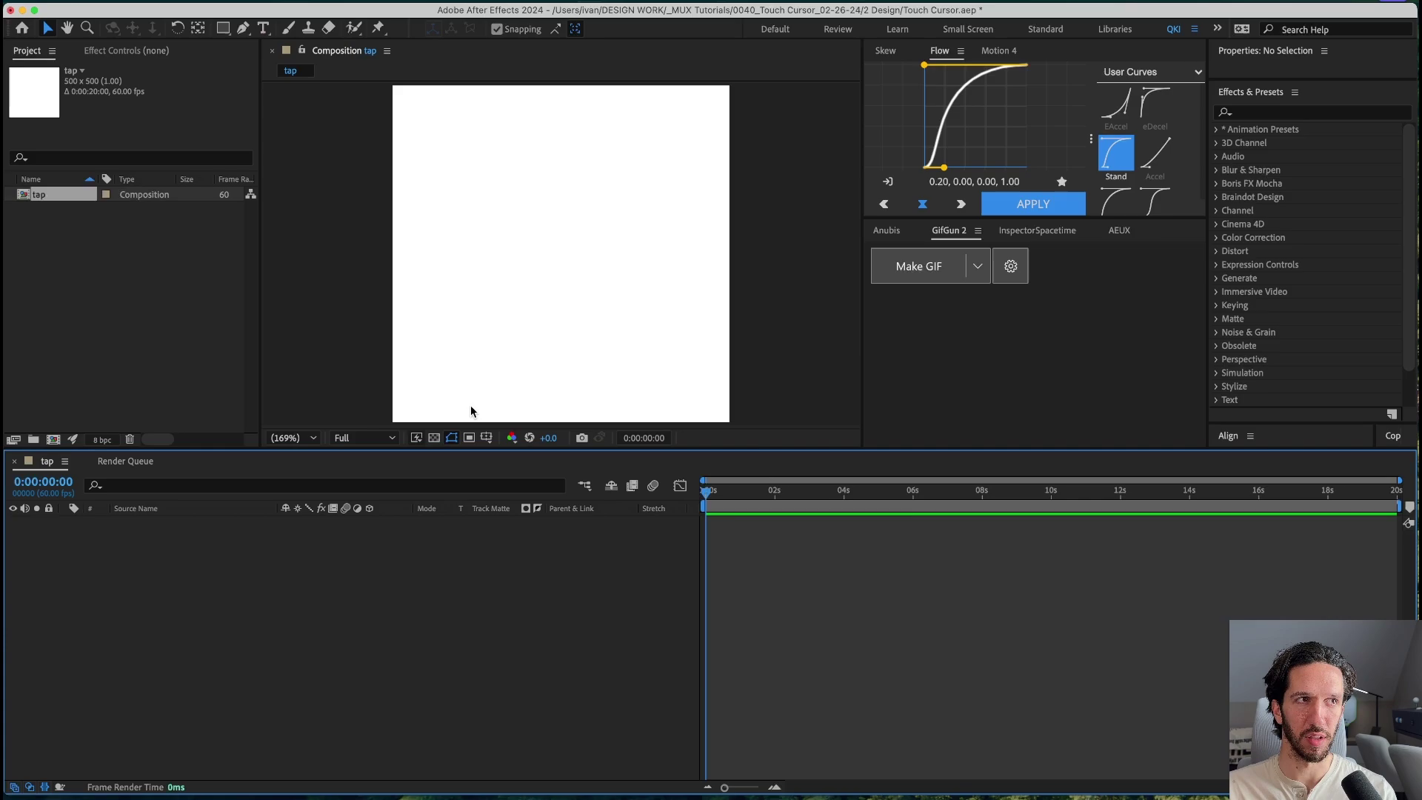
Step: Drag the viewer panel larger and change the tap comp's background colour to dark grey
left_click(814, 414)
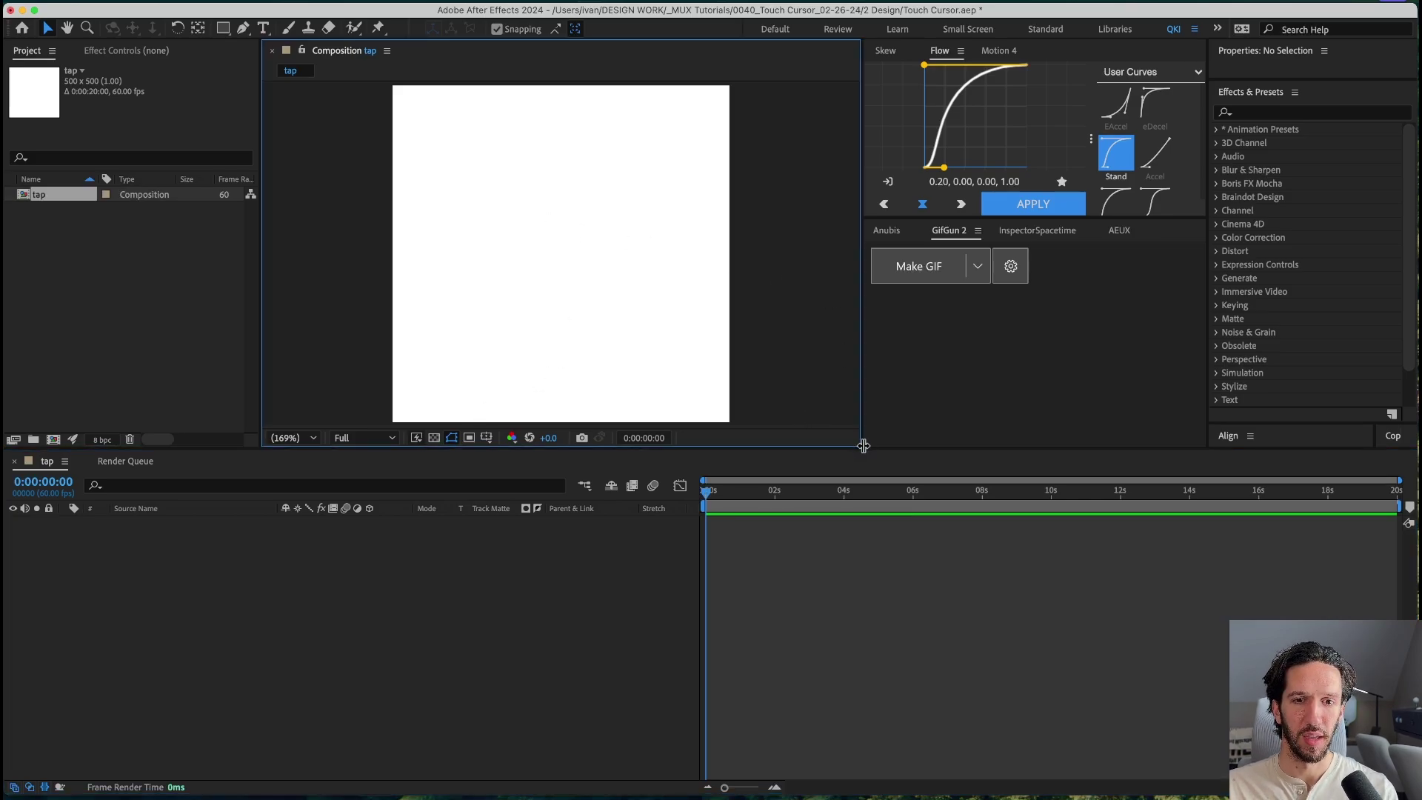
left_click_drag(862, 446, 1151, 558)
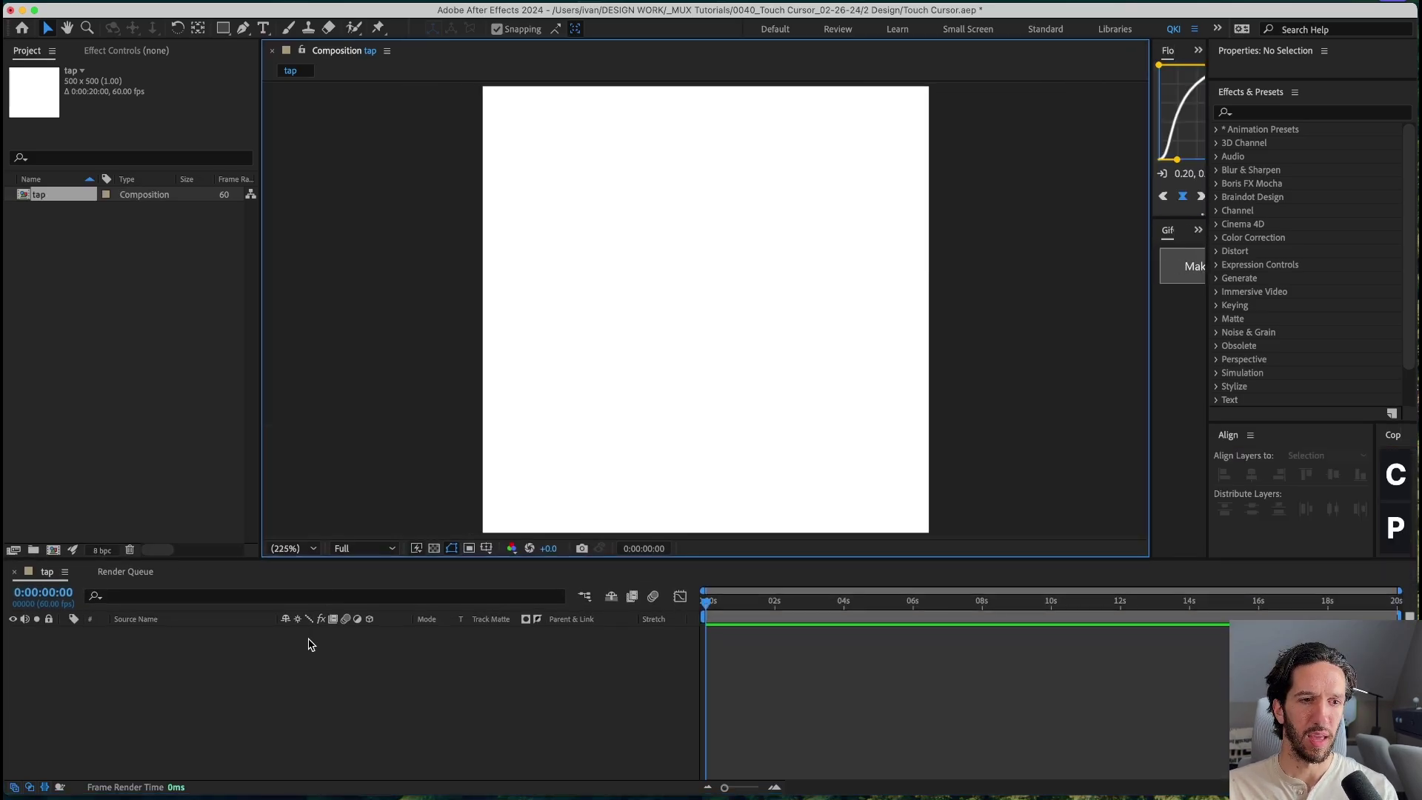
right_click(316, 618)
right_click(247, 682)
mouse_move(354, 694)
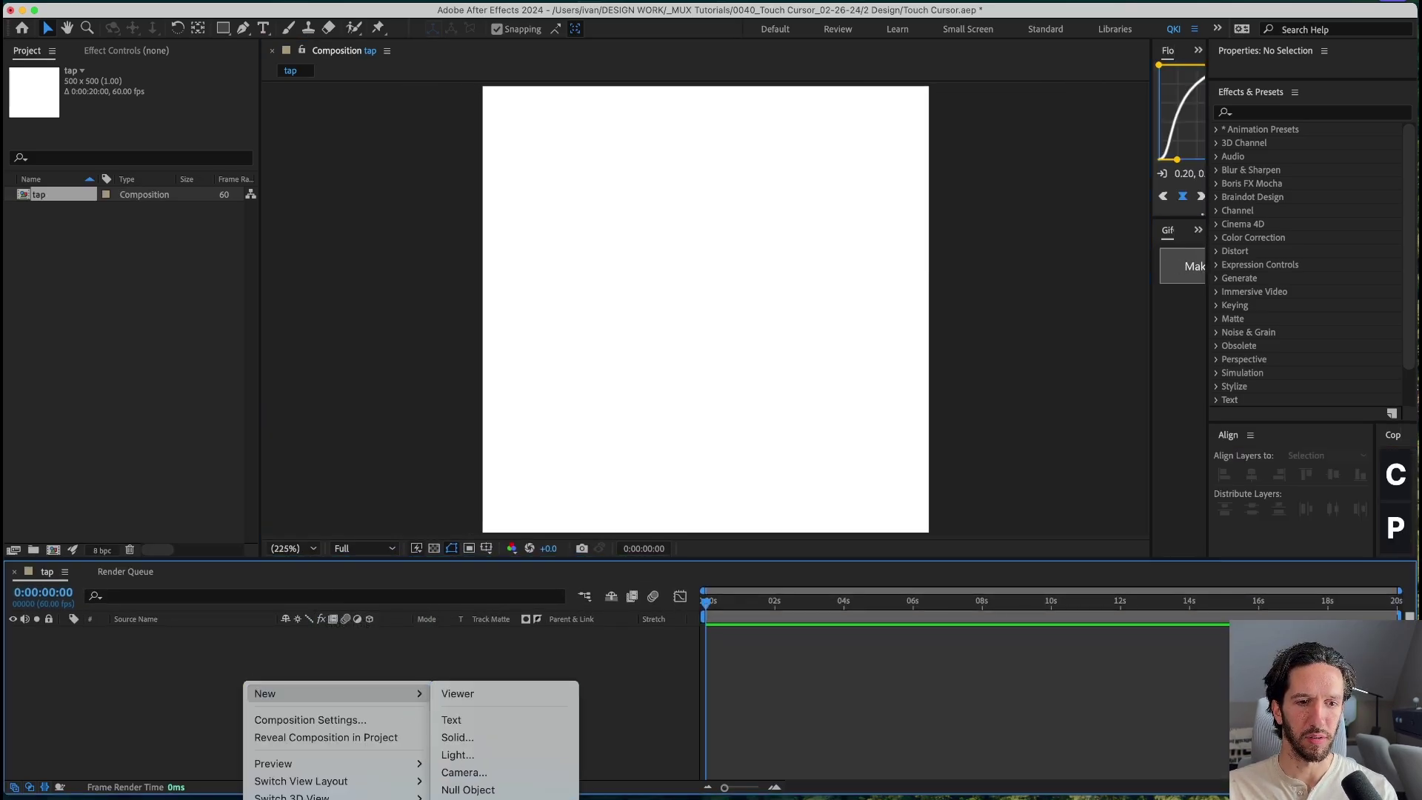
left_click(474, 755)
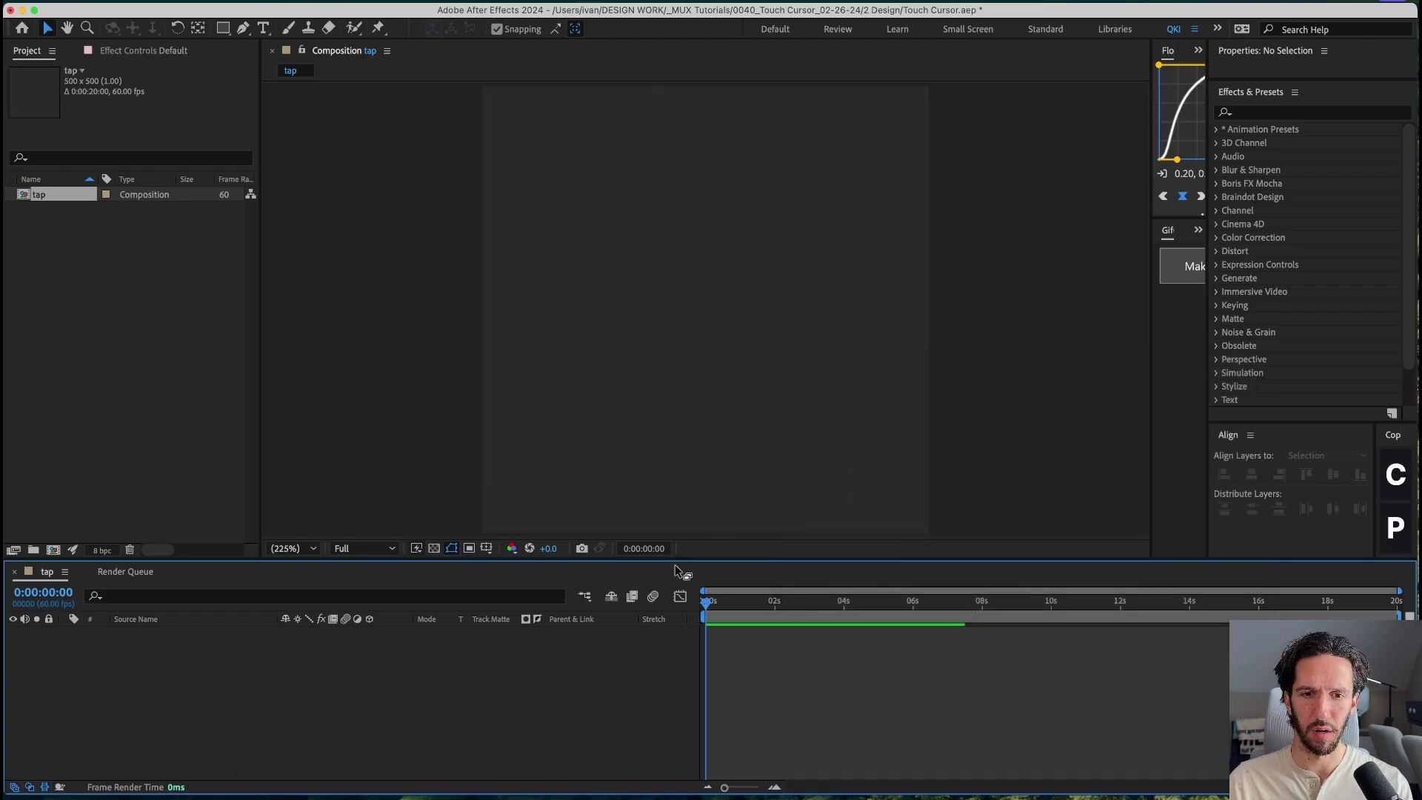
left_click(683, 262)
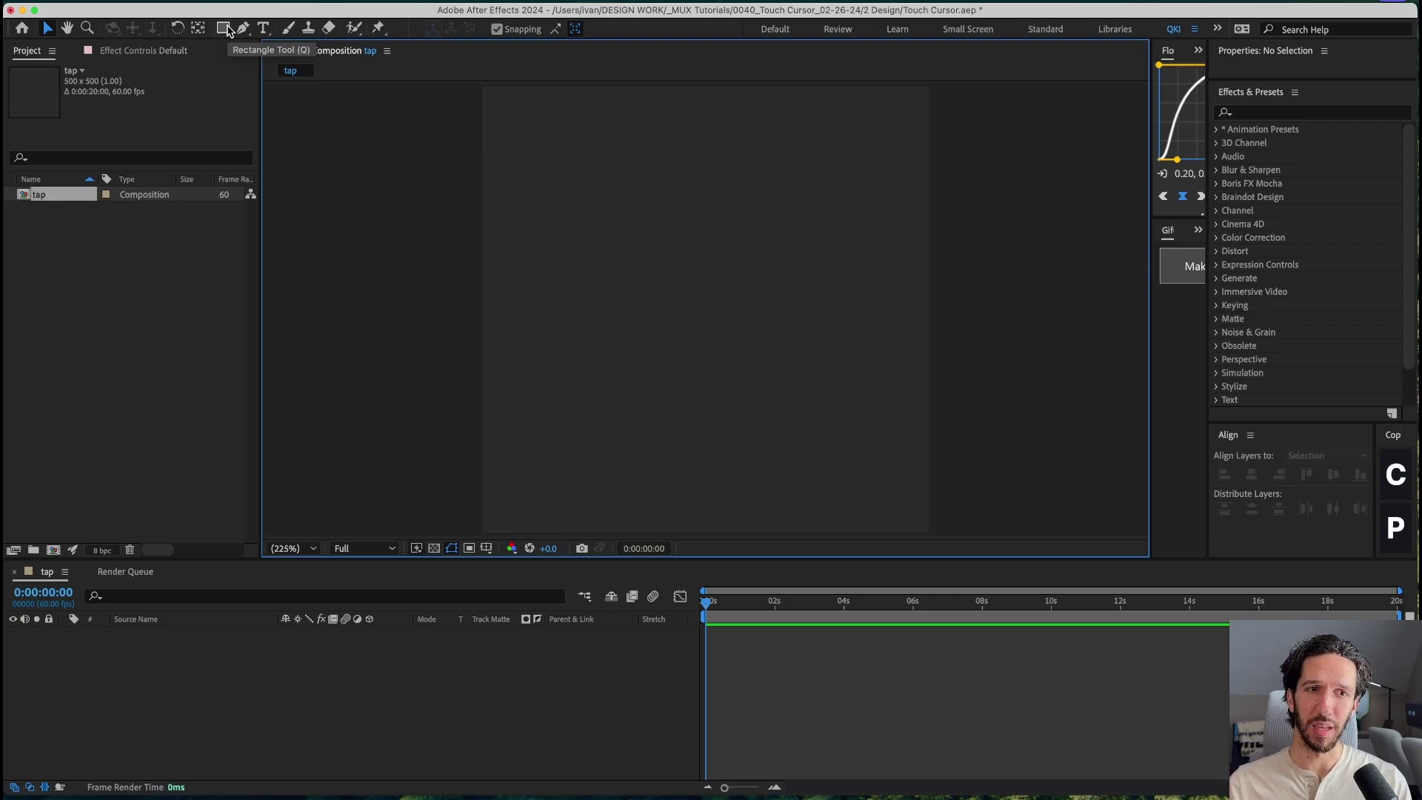
Step: Draw a small grey circle with the Ellipse tool and centre it in the comp
double_click(224, 28)
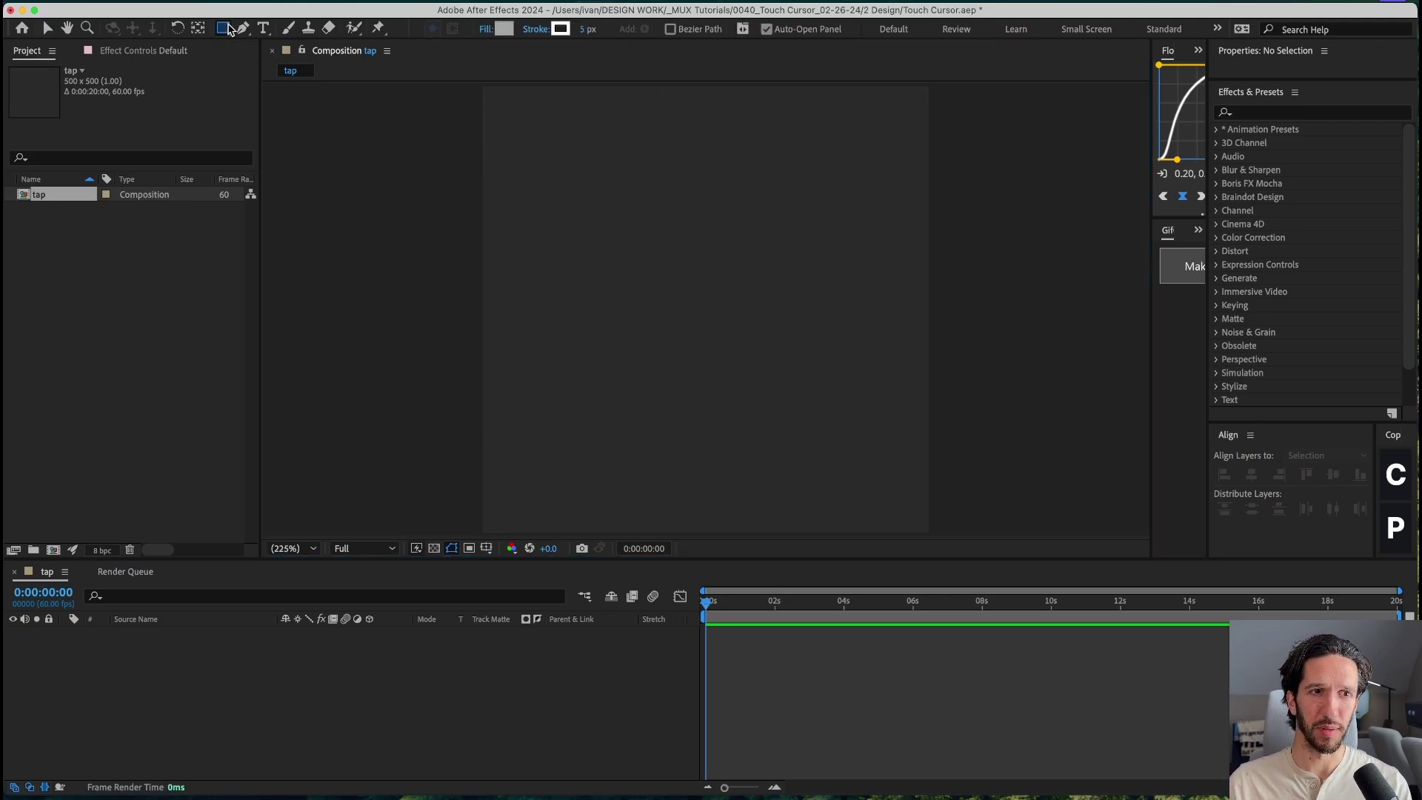
key("super+z")
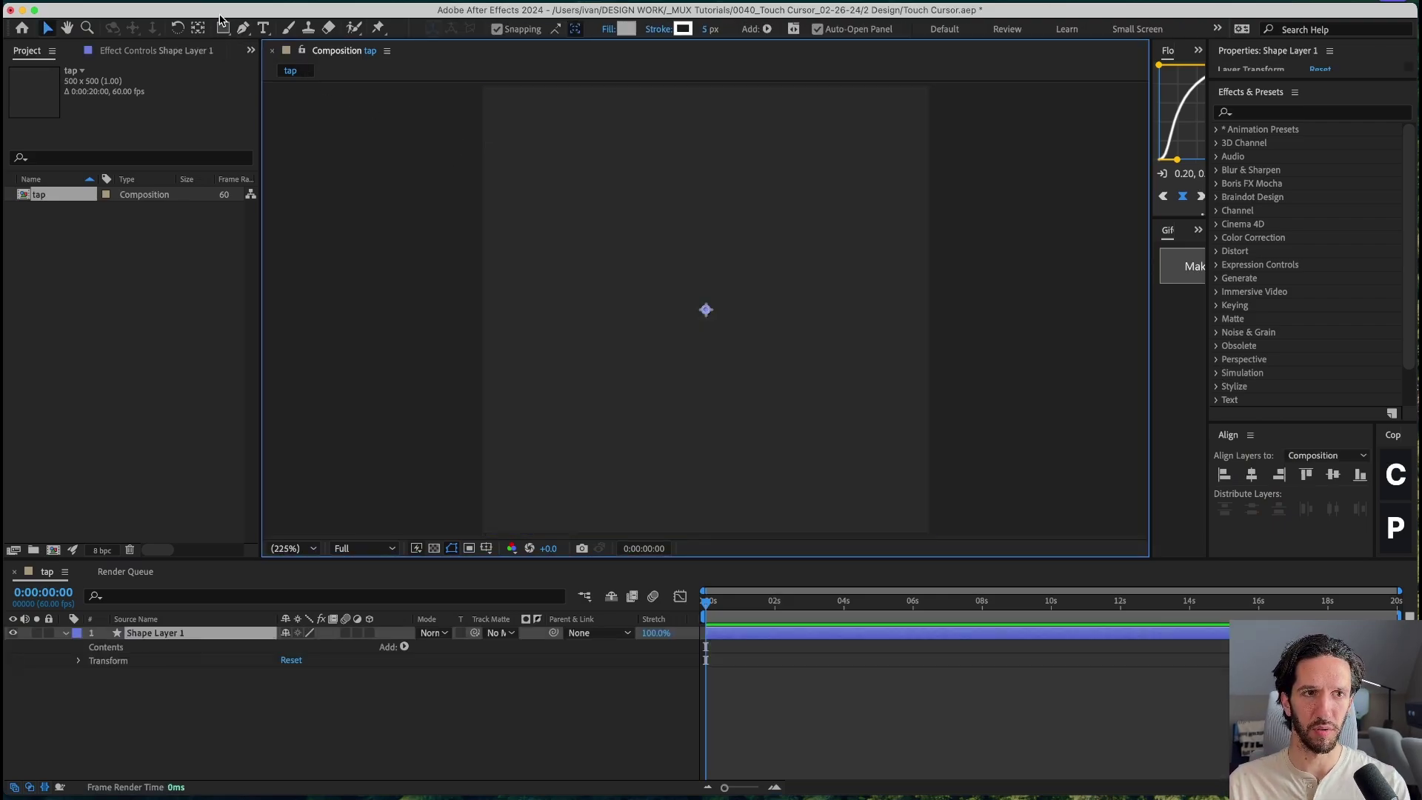
left_click(224, 28)
left_click(320, 68)
mouse_move(707, 297)
left_mouse_down()
mouse_move(851, 375)
mouse_move(734, 291)
left_mouse_up()
key("v")
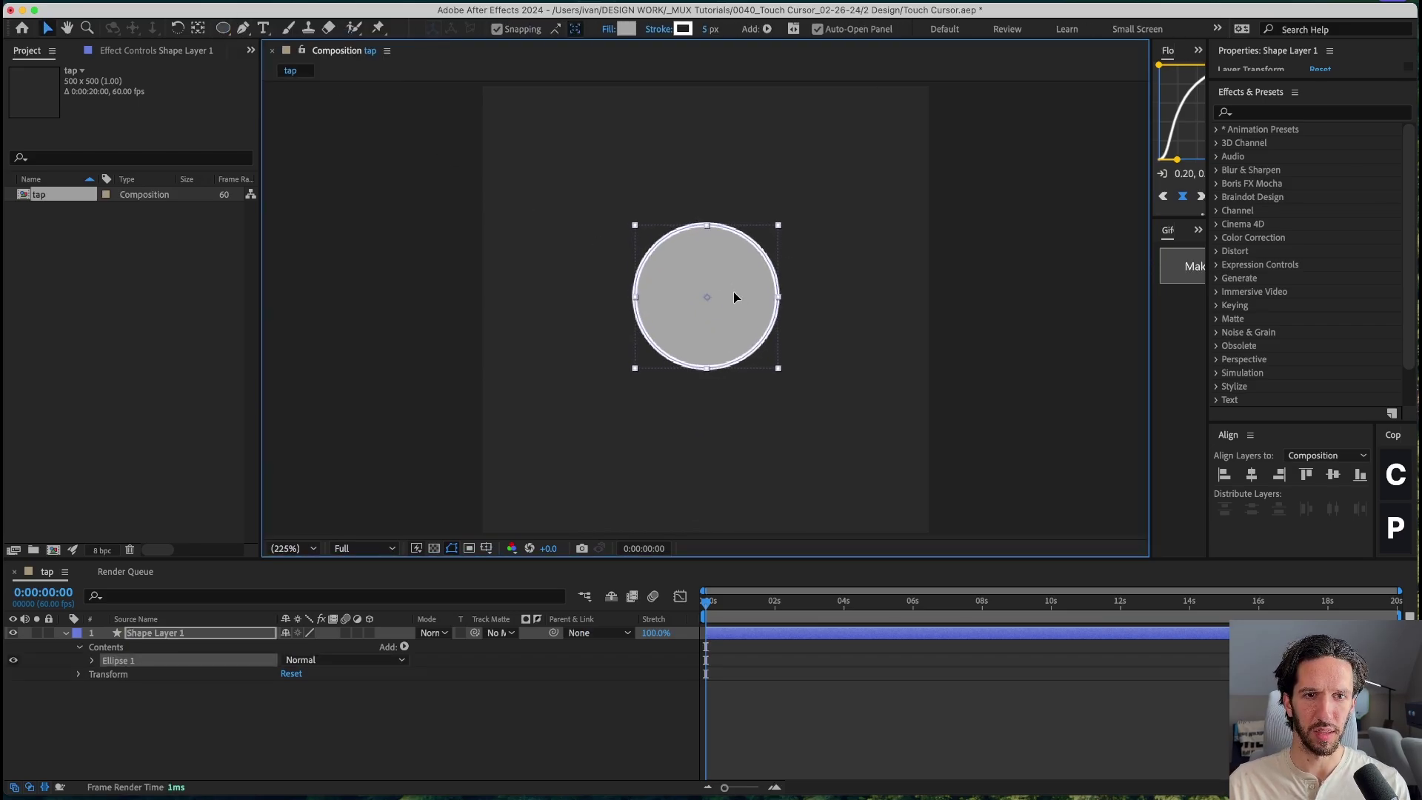
left_click(136, 620)
Step: Set Shape Layer 1's opacity to 50%
left_click(153, 632)
key("t")
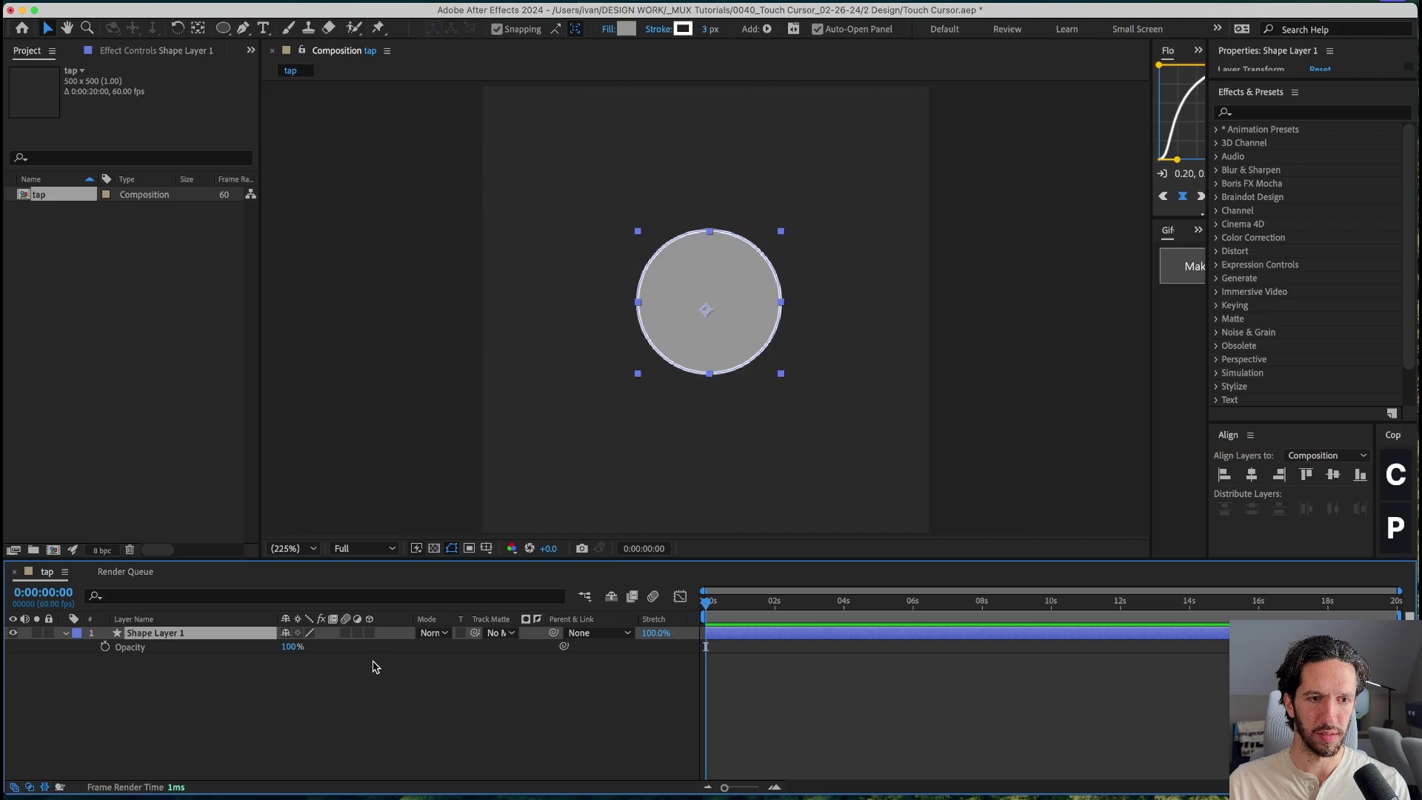
left_click_drag(288, 648, 253, 655)
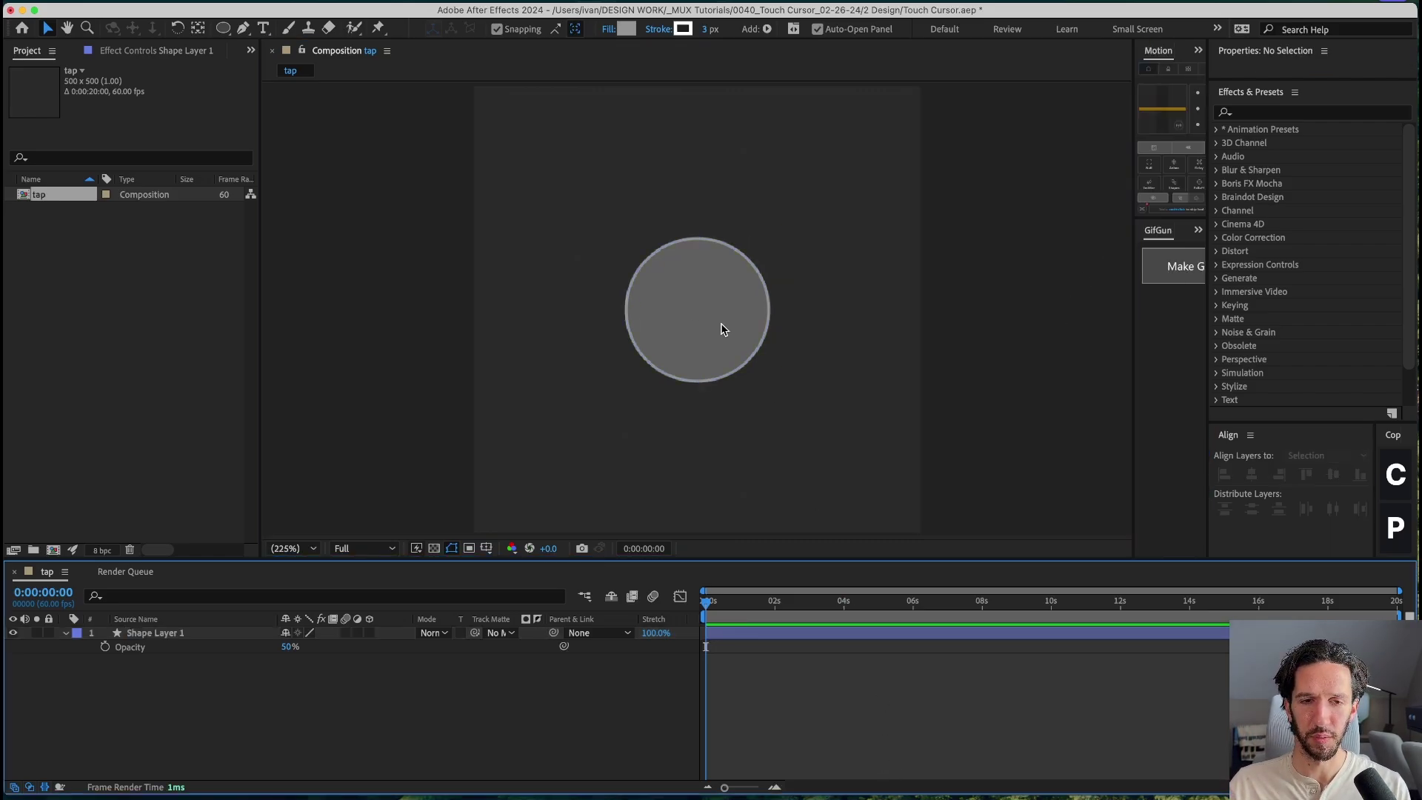
Step: Add a starting Position keyframe for the circle at frame 0
left_click(877, 678)
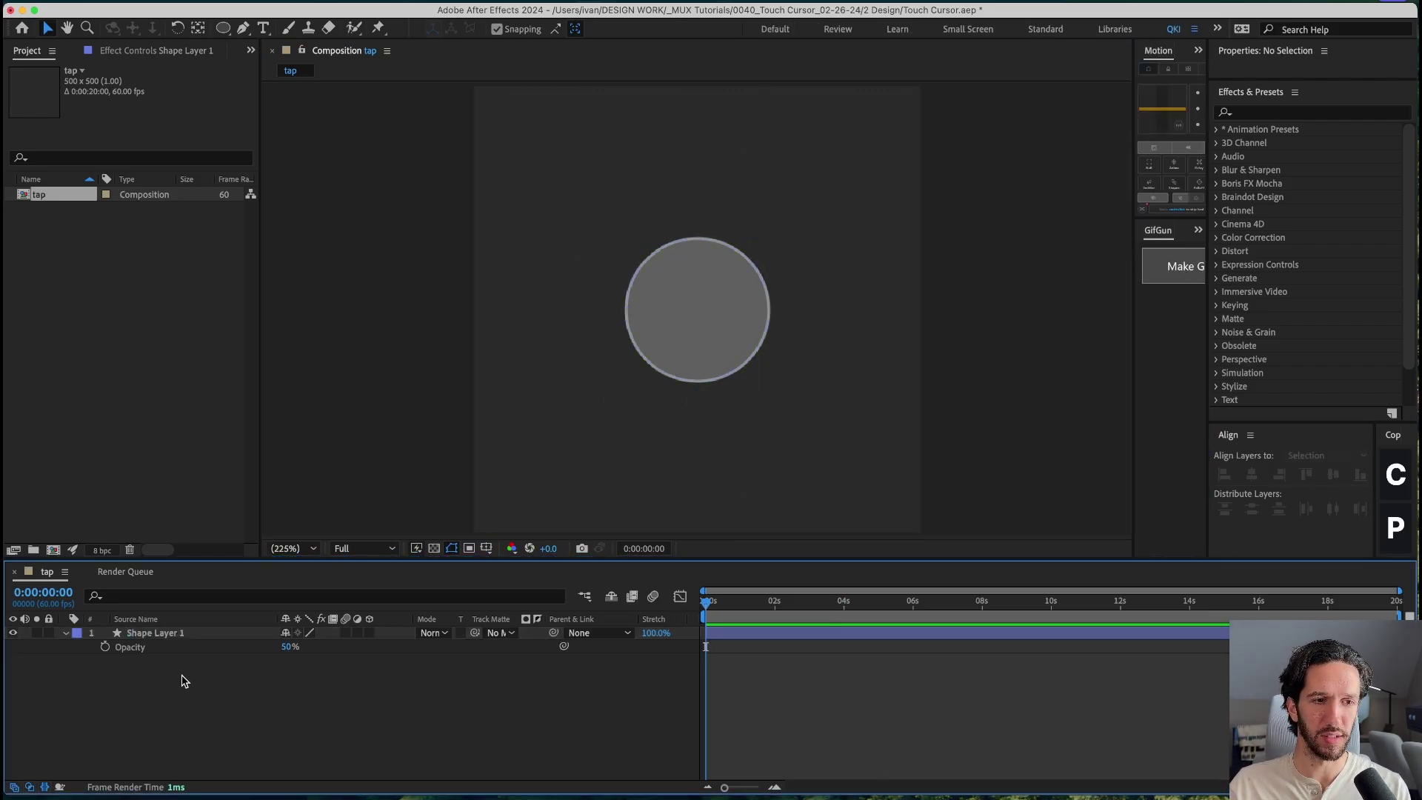
left_click(151, 633)
key("shift+p")
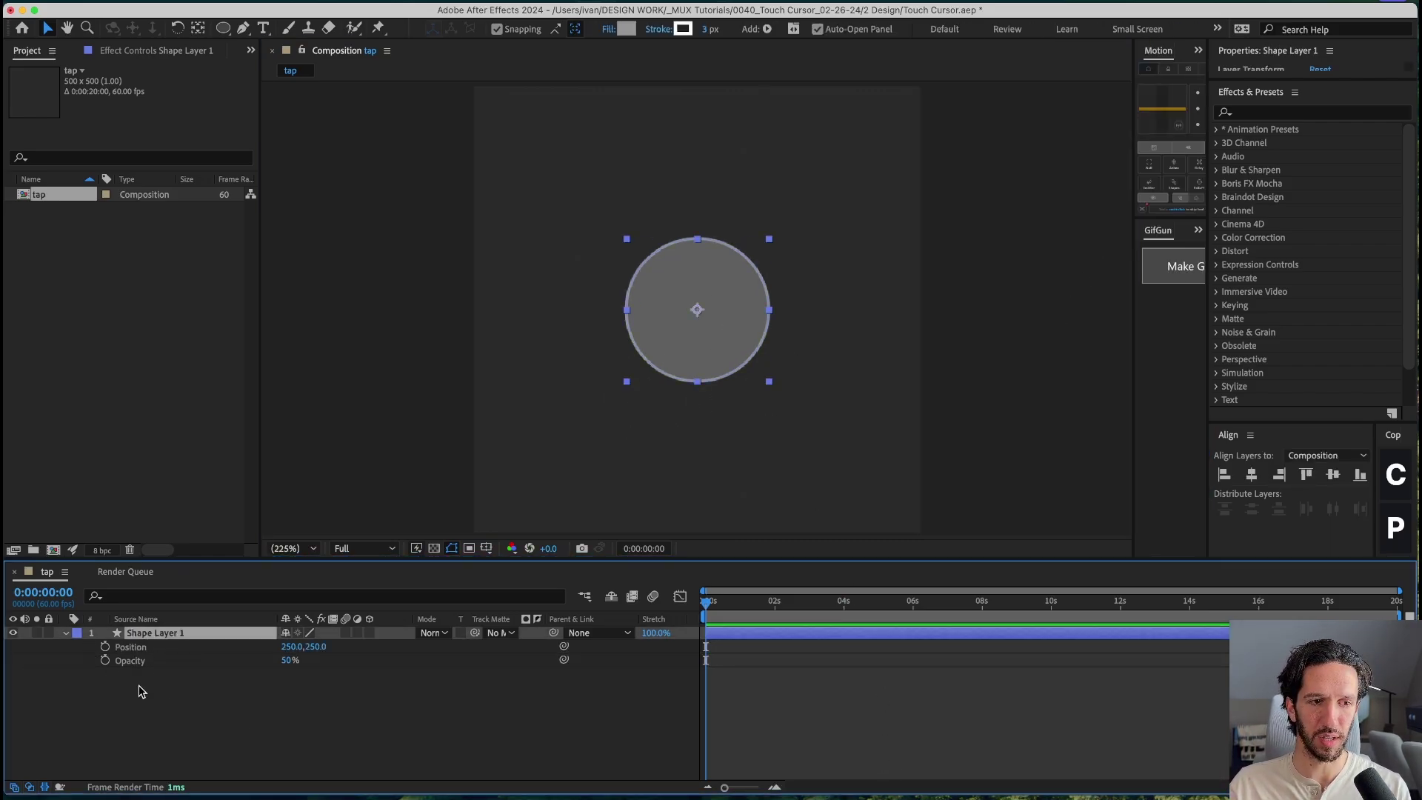
left_click(105, 647)
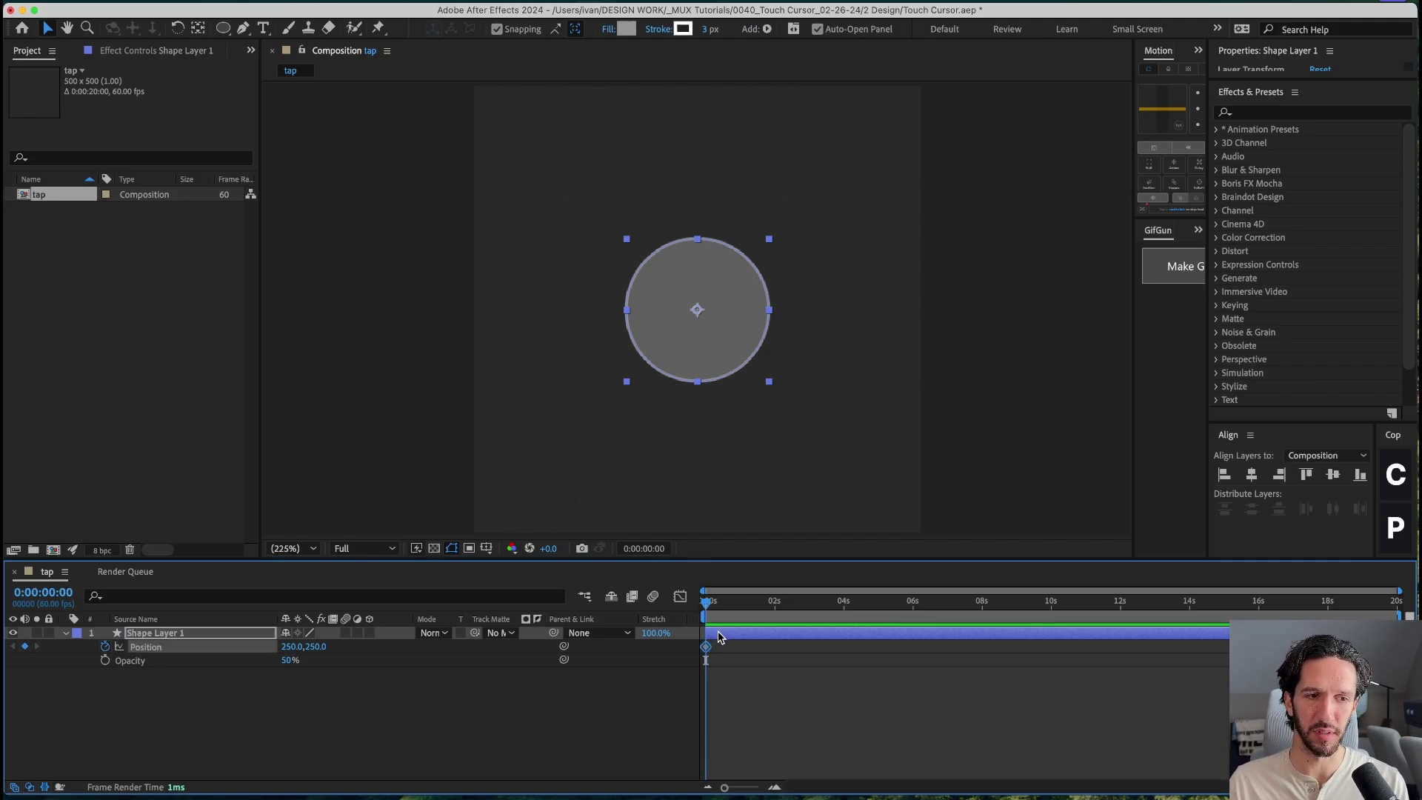
key("shift+Page_Down")
key("shift+Page_Down")
key("shift+Page_Down")
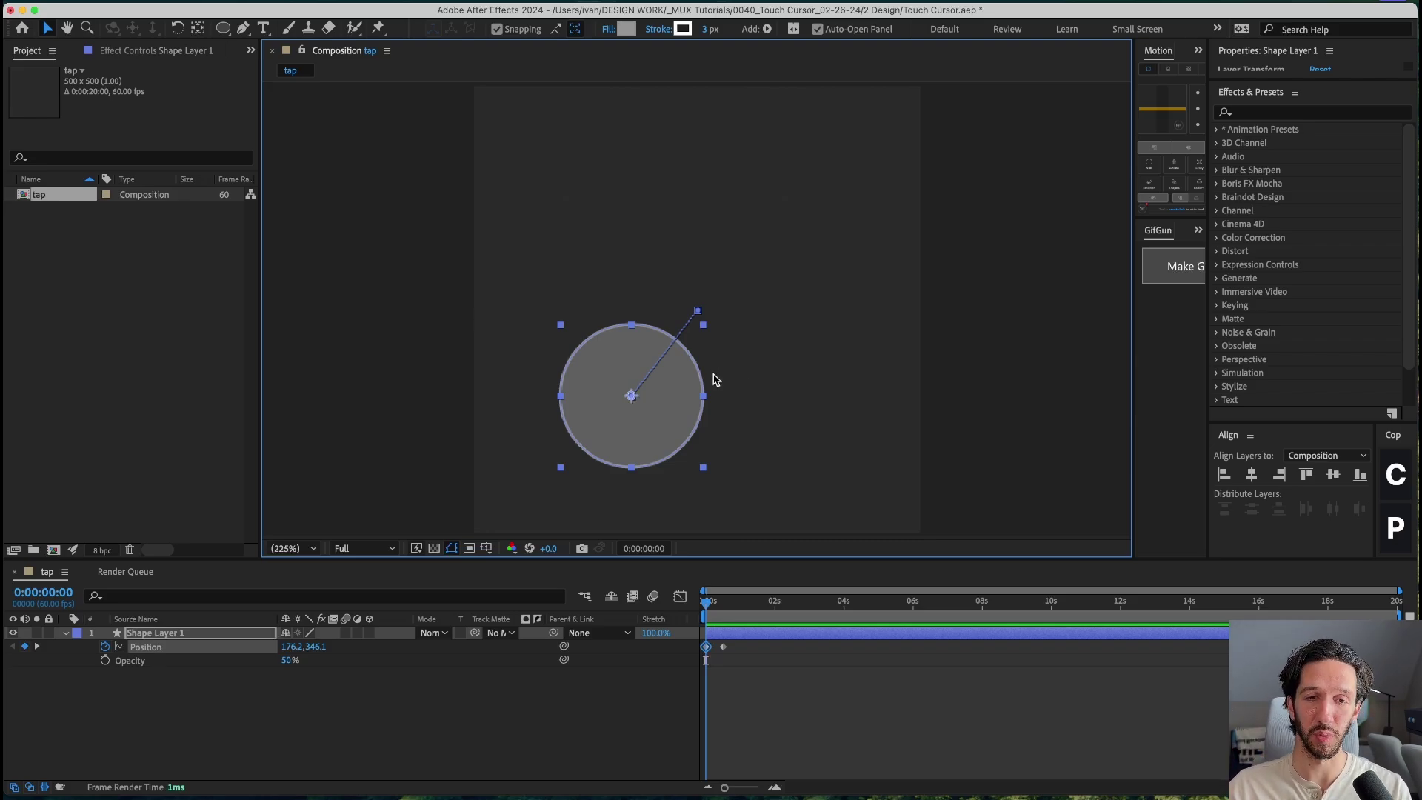
left_click(716, 612)
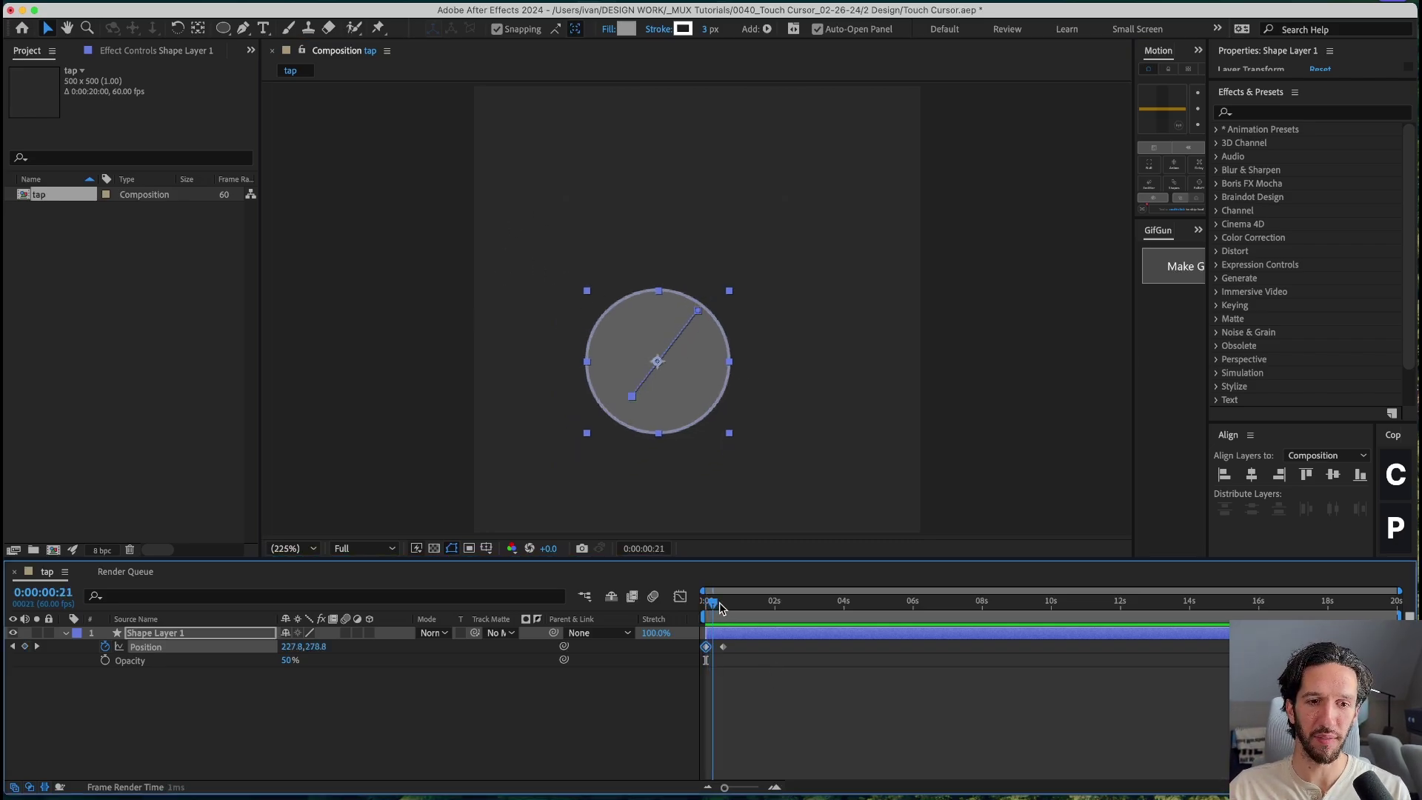
left_click(243, 27)
left_click(326, 80)
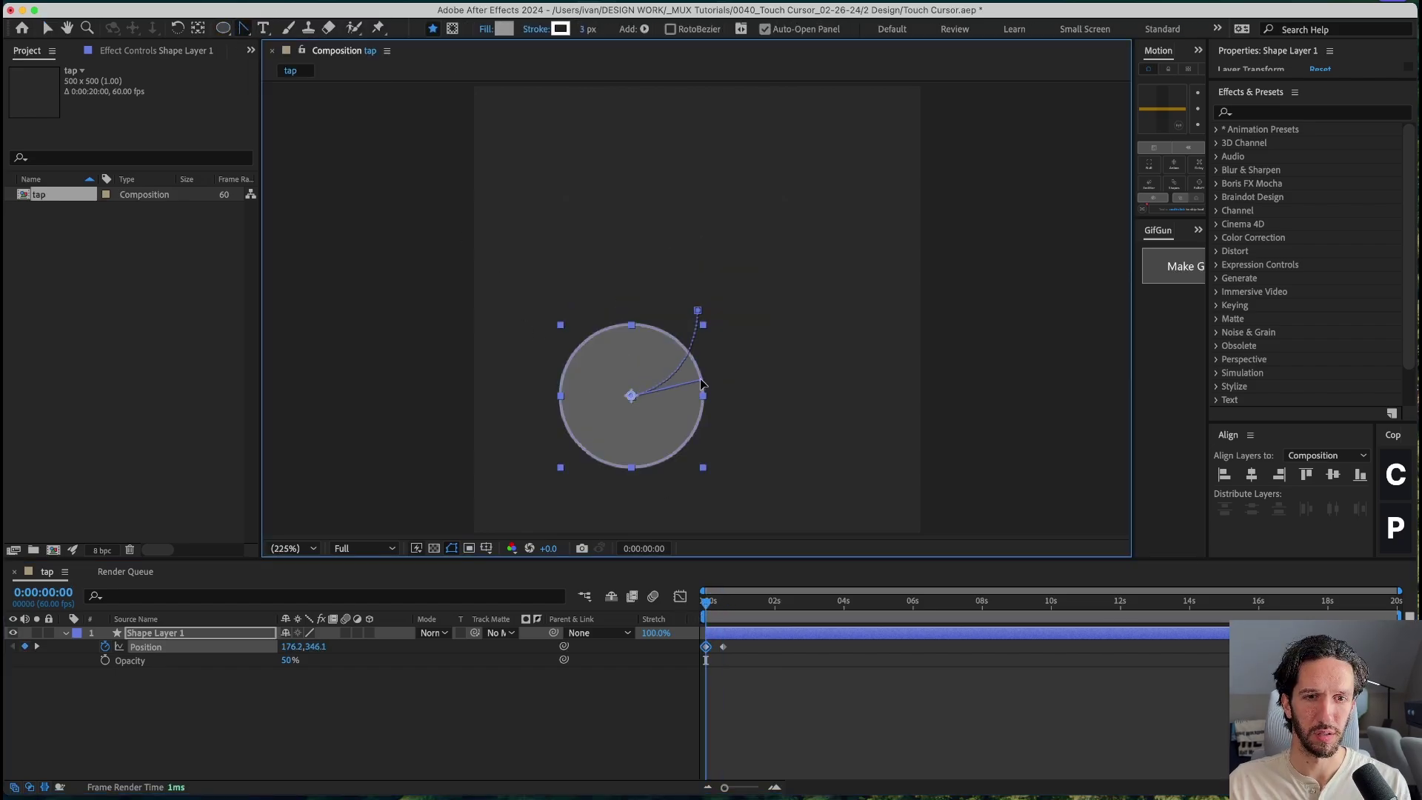
left_click(711, 602)
left_click_drag(711, 604, 706, 604)
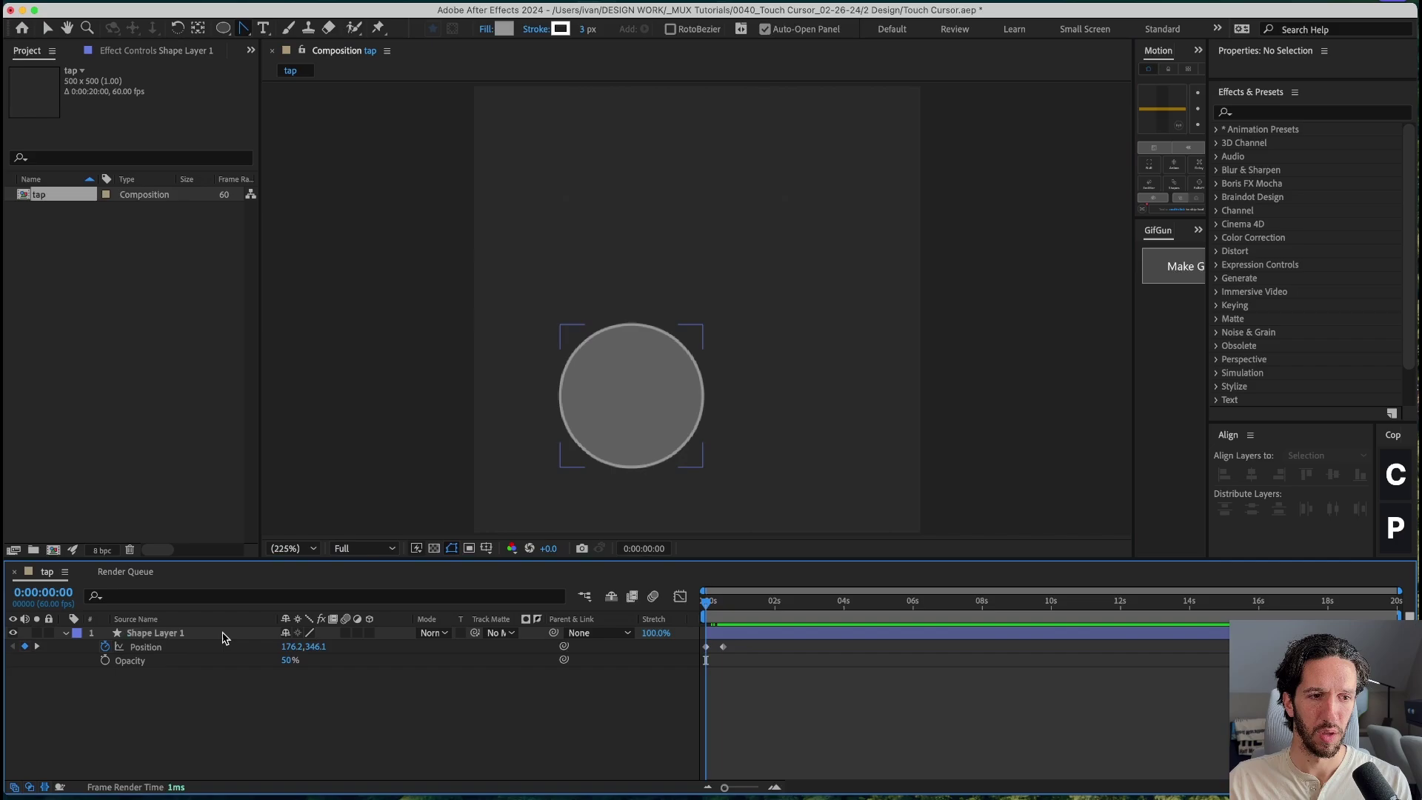
Step: Keyframe the circle's Scale from 50% at frame 0 to 100% at frame 12
left_click(156, 633)
key("alt+shift+s")
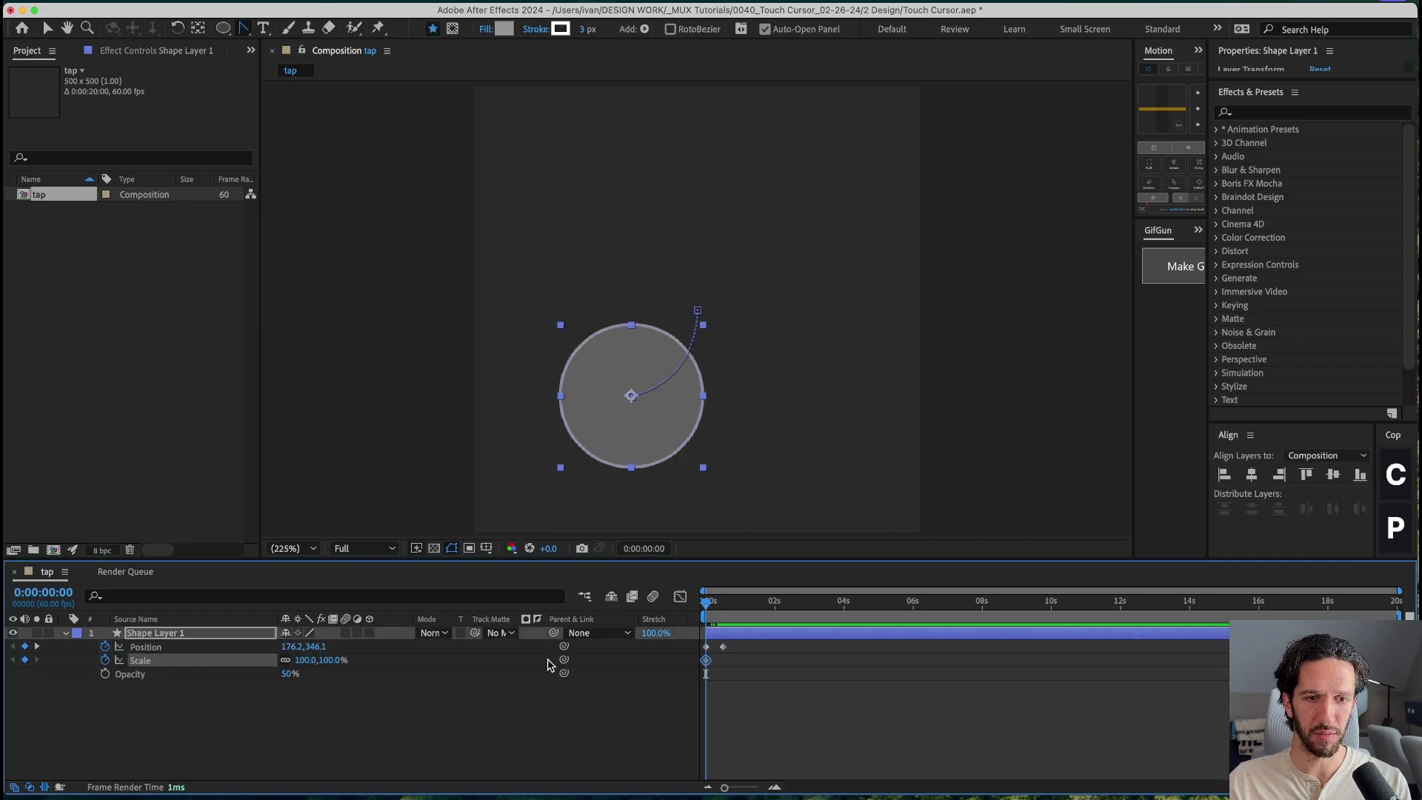
left_click_drag(330, 660, 292, 673)
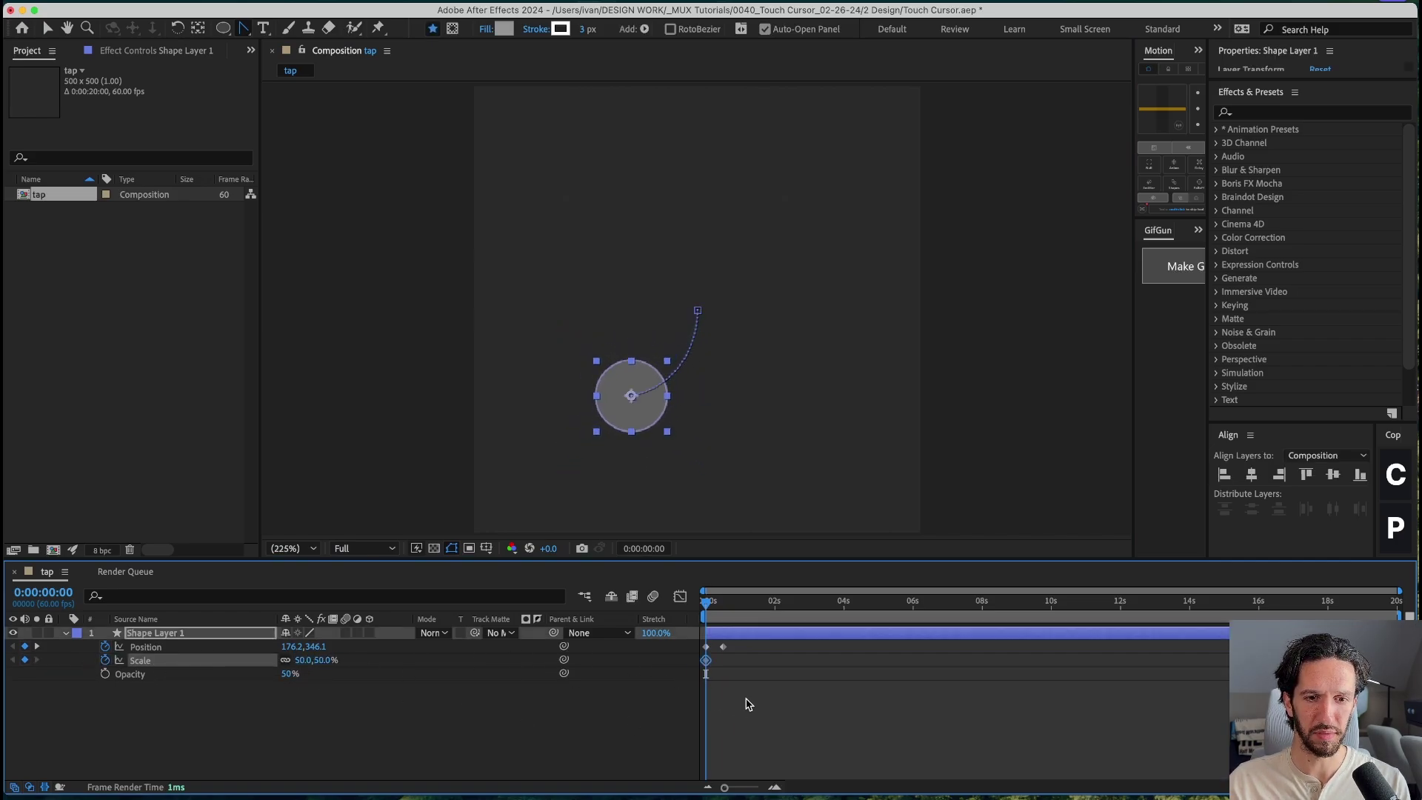
key("space")
left_click(326, 661)
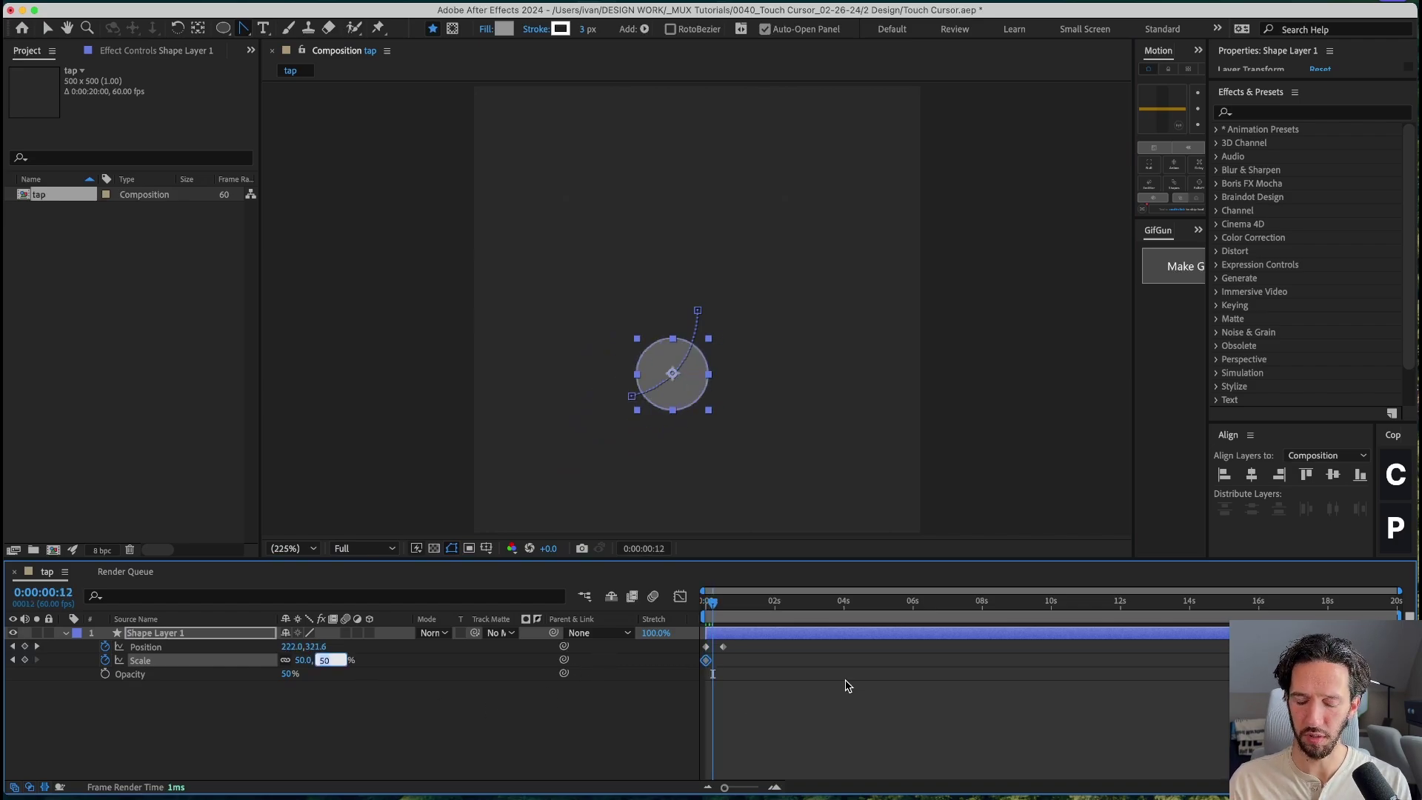
type("100")
key("Return")
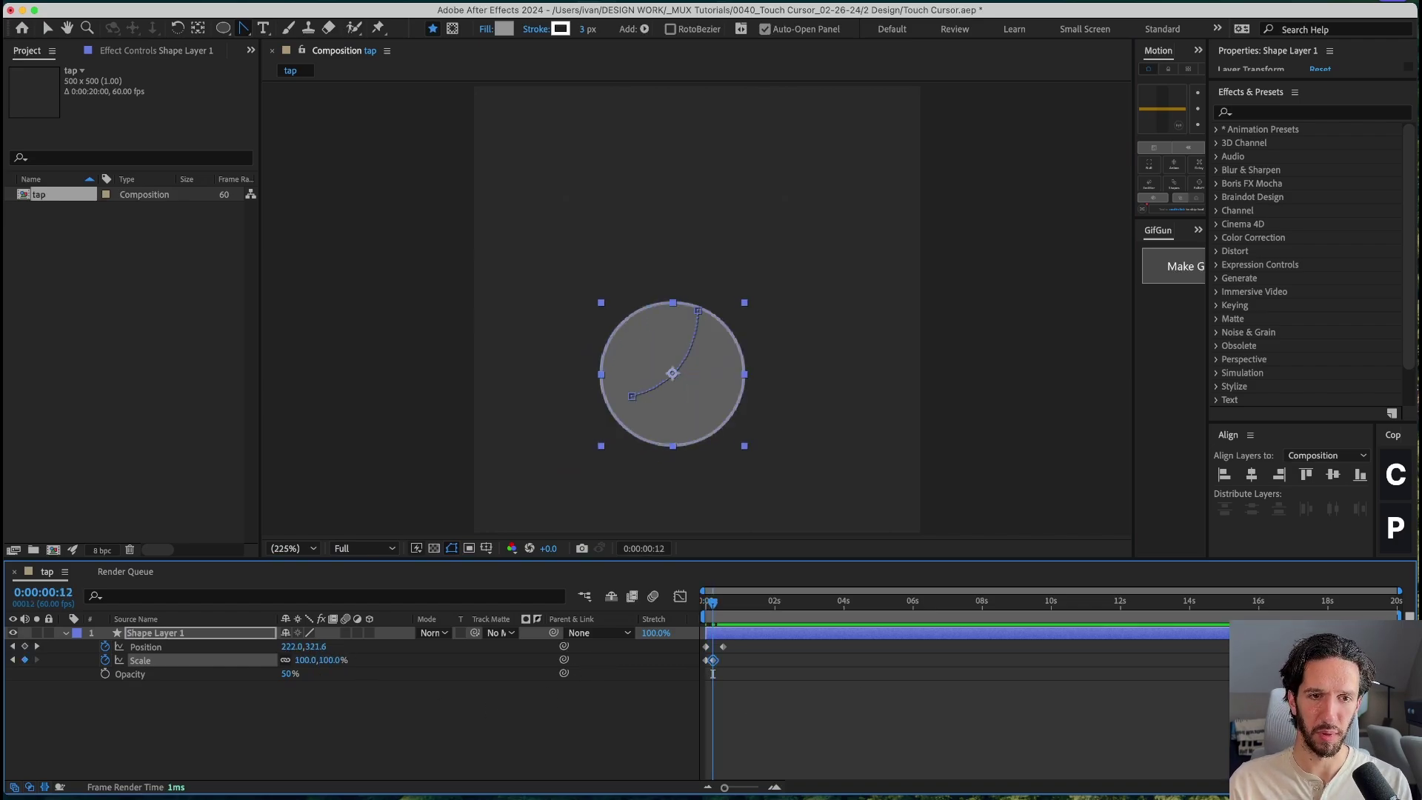
key("F2")
left_click(709, 604)
left_click_drag(708, 604, 706, 604)
Step: Keyframe Opacity from 0% at the start, then preview the tap animation
left_click(139, 636)
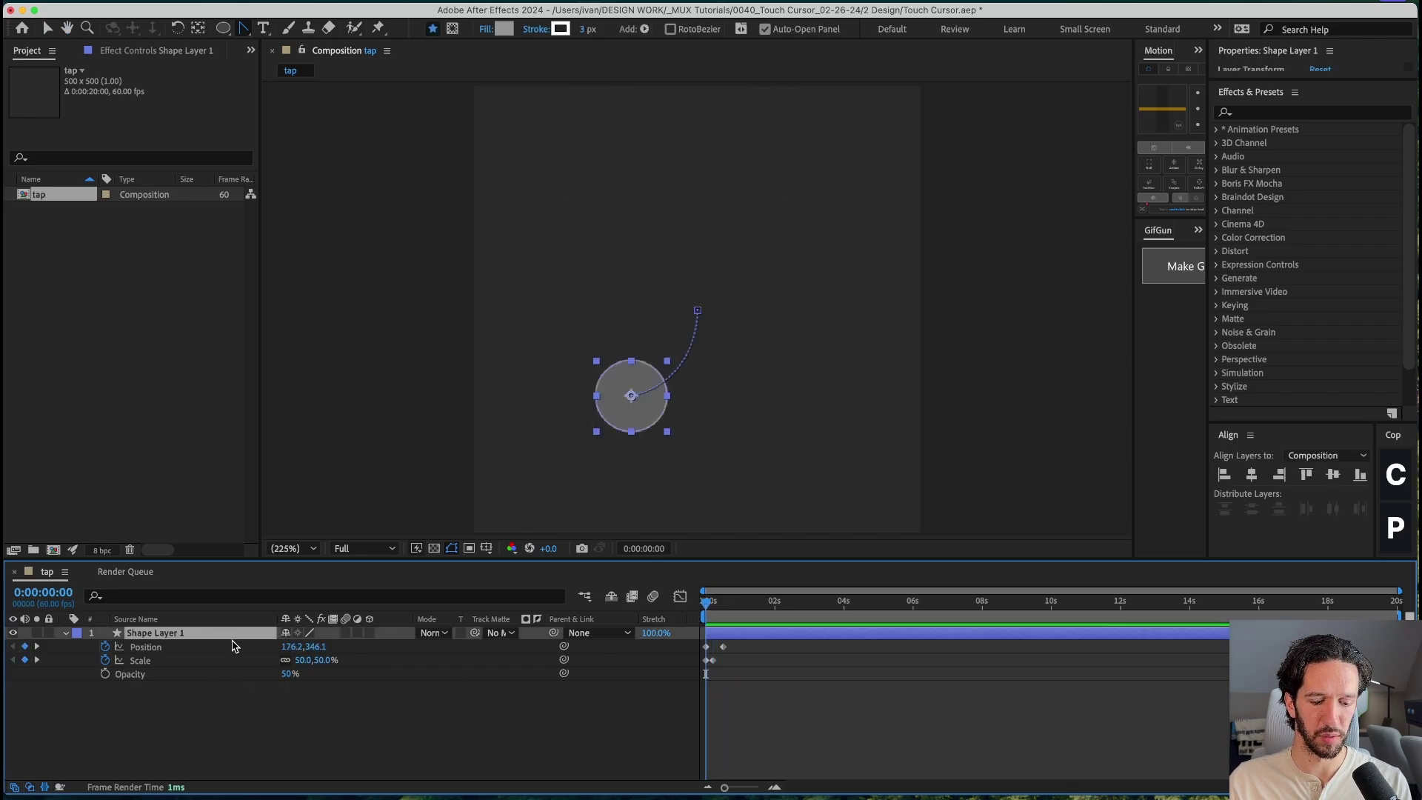
key("alt+shift+t")
key("k")
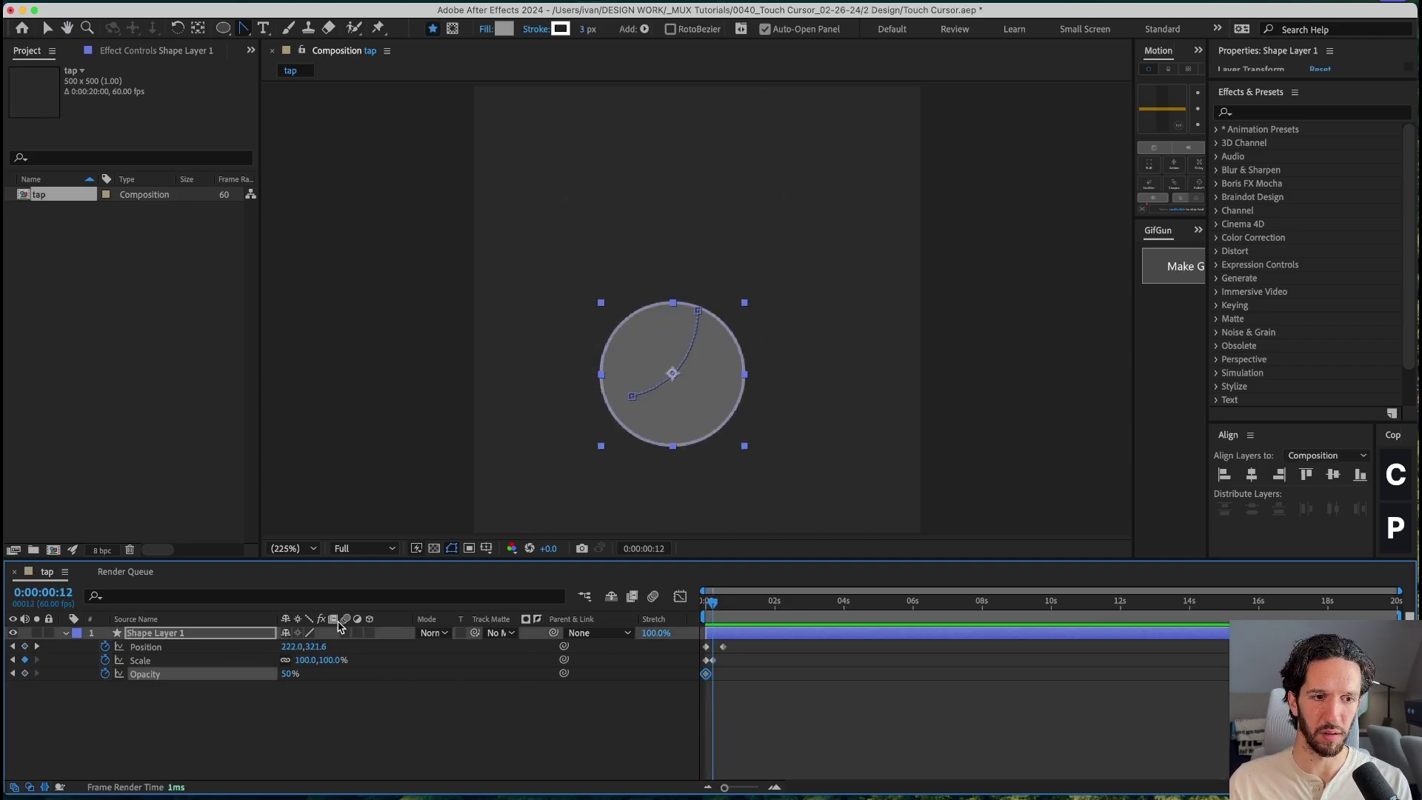
key("Page_Up")
key("Page_Up")
key("Page_Up")
key("Page_Up")
key("Page_Up")
key("Page_Up")
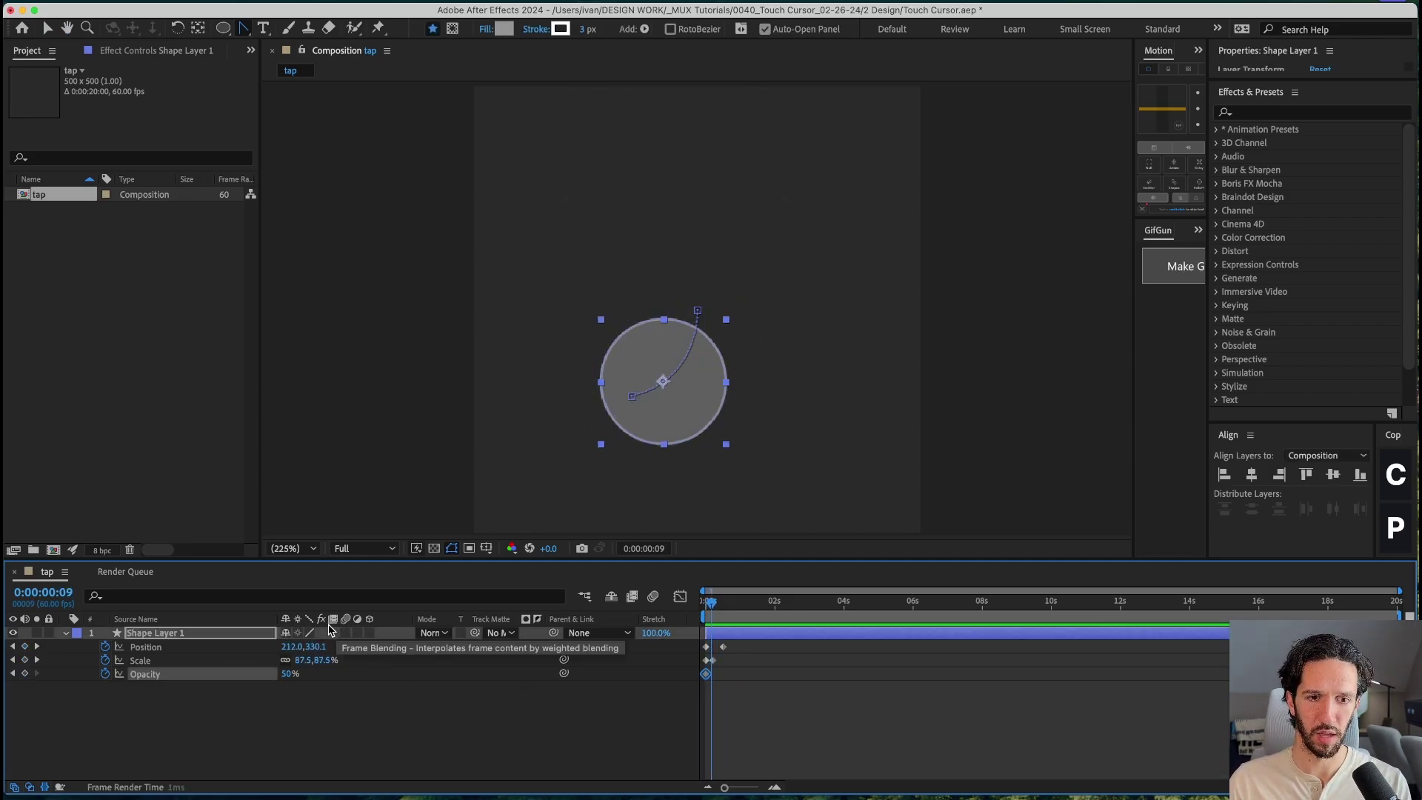
key("Page_Up")
key("Page_Up")
key("Page_Up")
key("Page_Up")
key("Page_Up")
key("Page_Up")
left_click(157, 683)
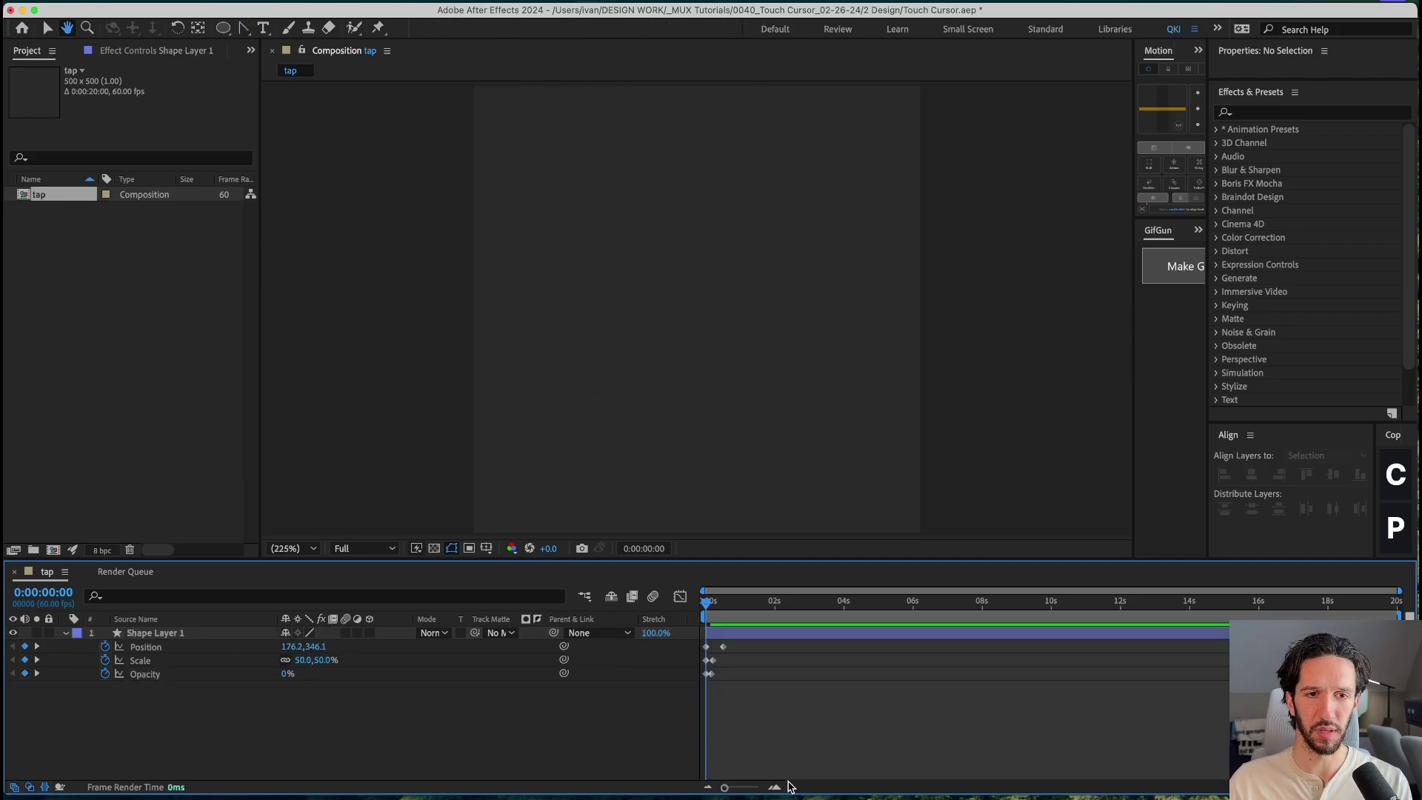
key("space")
Step: Apply a Flow ease curve to all the circle's keyframes and preview
key("super+a")
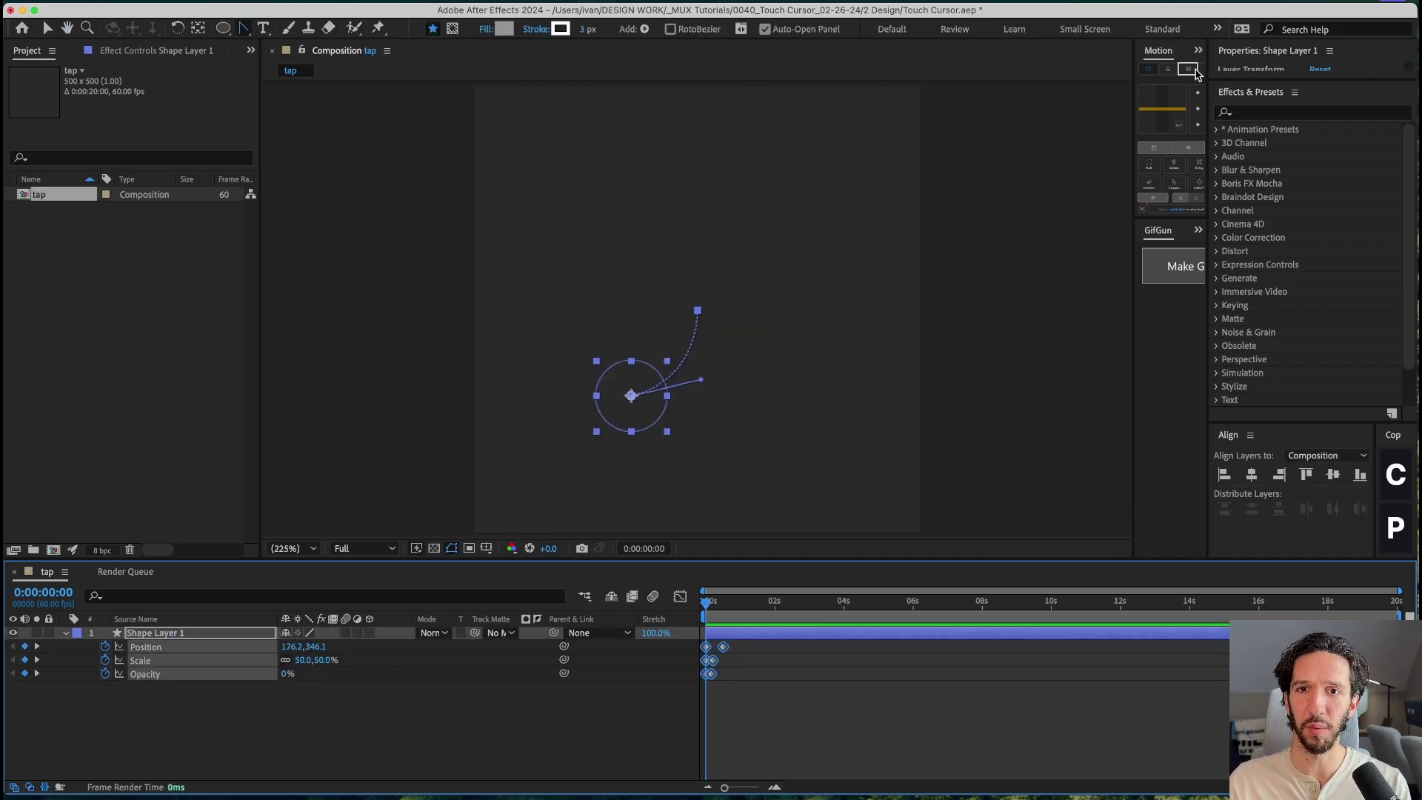
left_click_drag(1134, 131, 968, 133)
left_click(1067, 51)
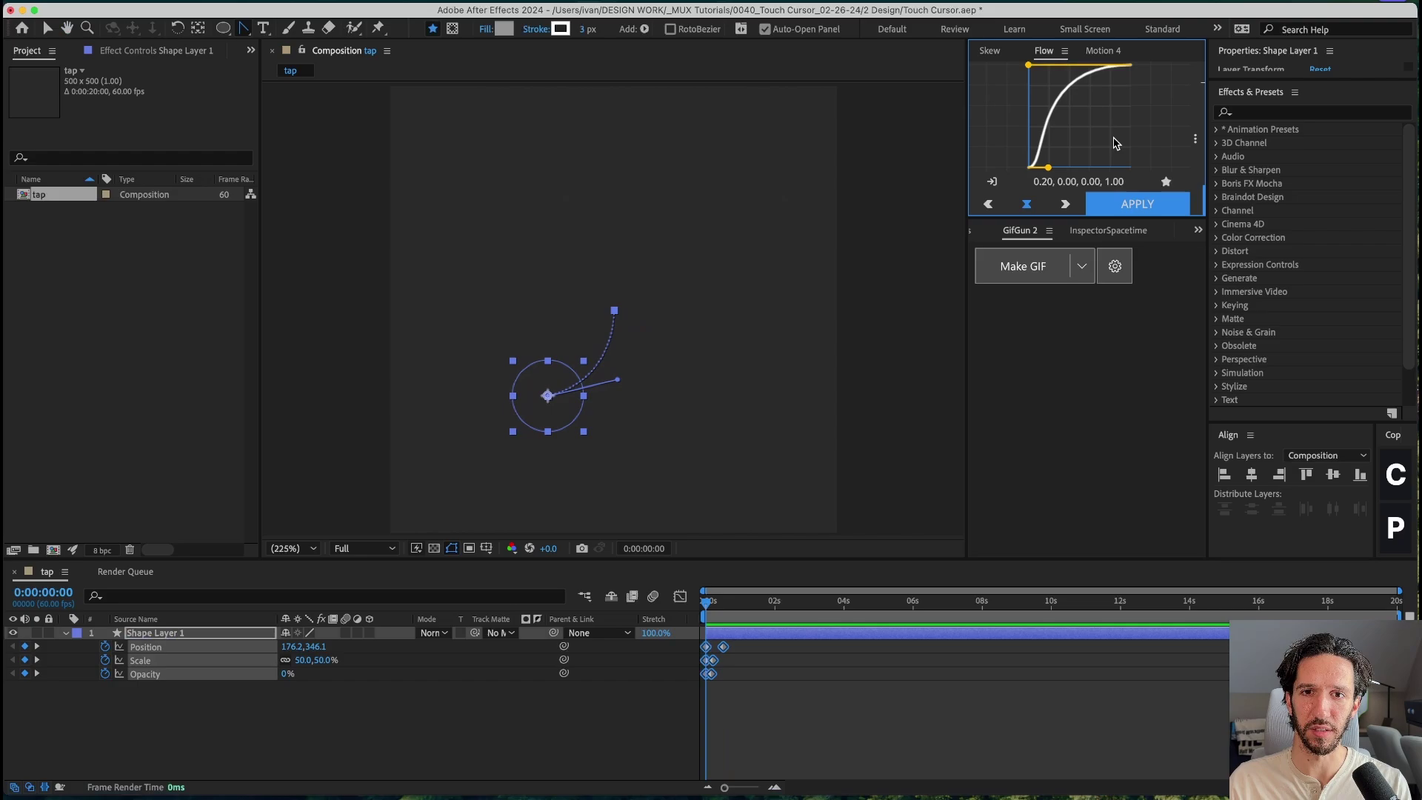
left_click(1138, 204)
key("space")
key("space")
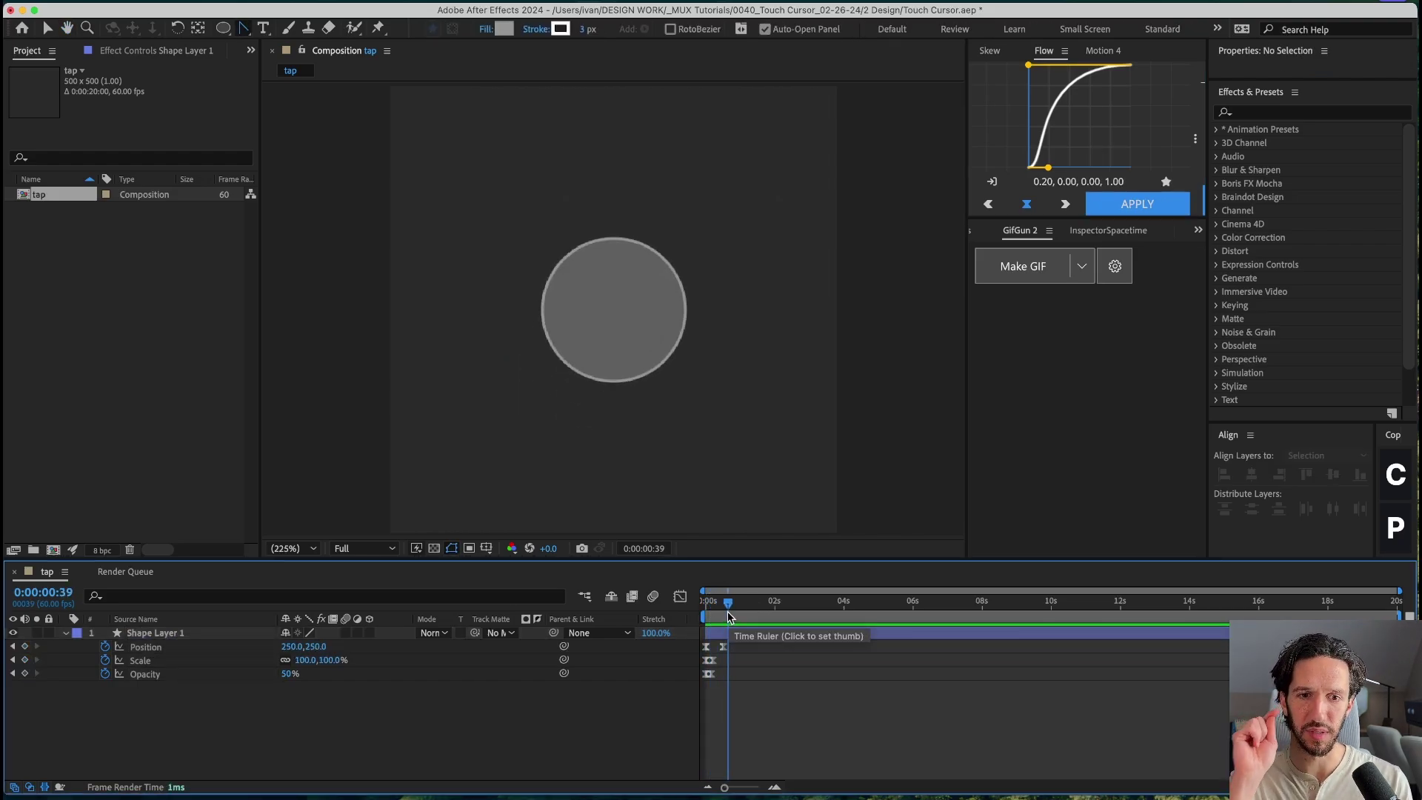
Step: Add a Scale keyframe of 75% at frame 39
key("semicolon")
left_click_drag(835, 602, 862, 604)
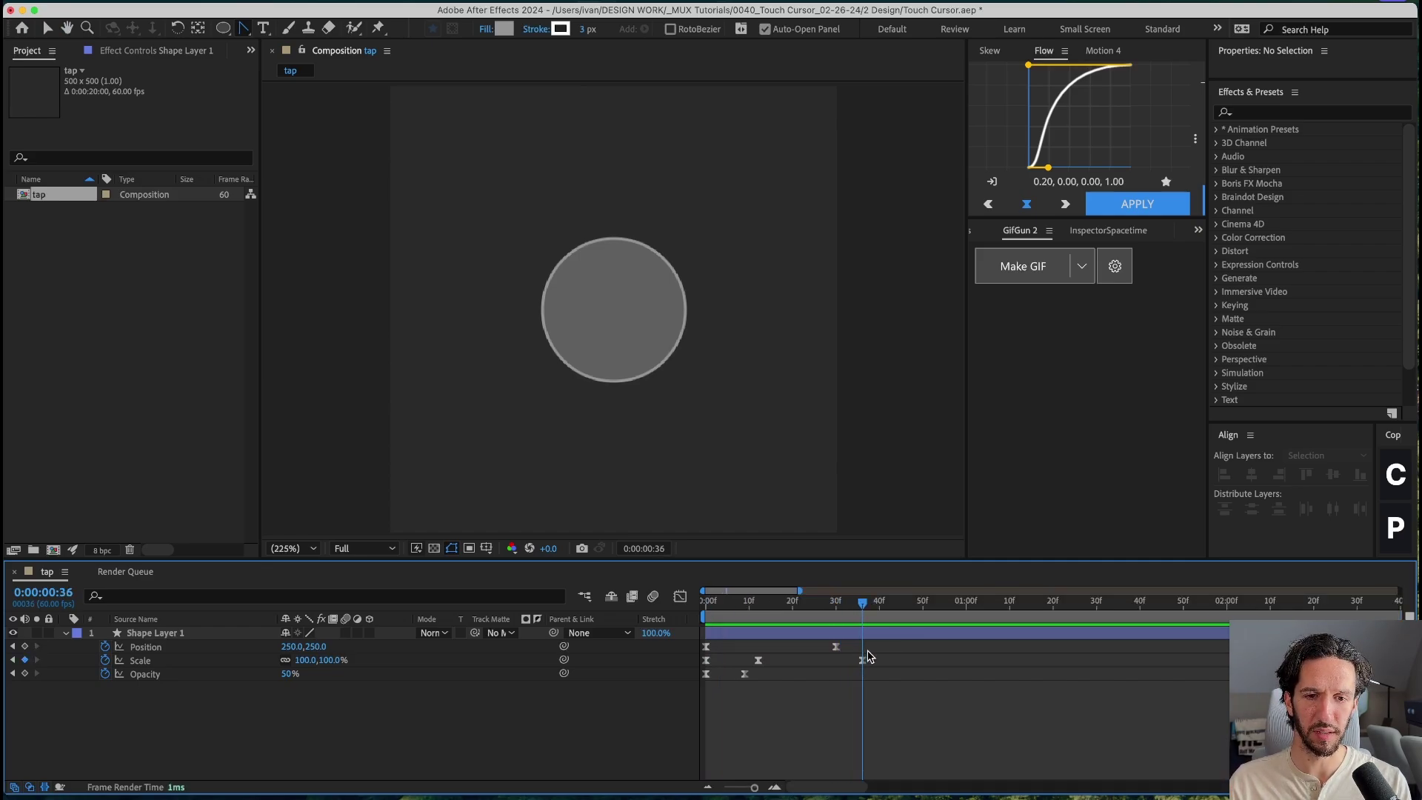
key("Page_Down")
key("Page_Down")
key("Page_Down")
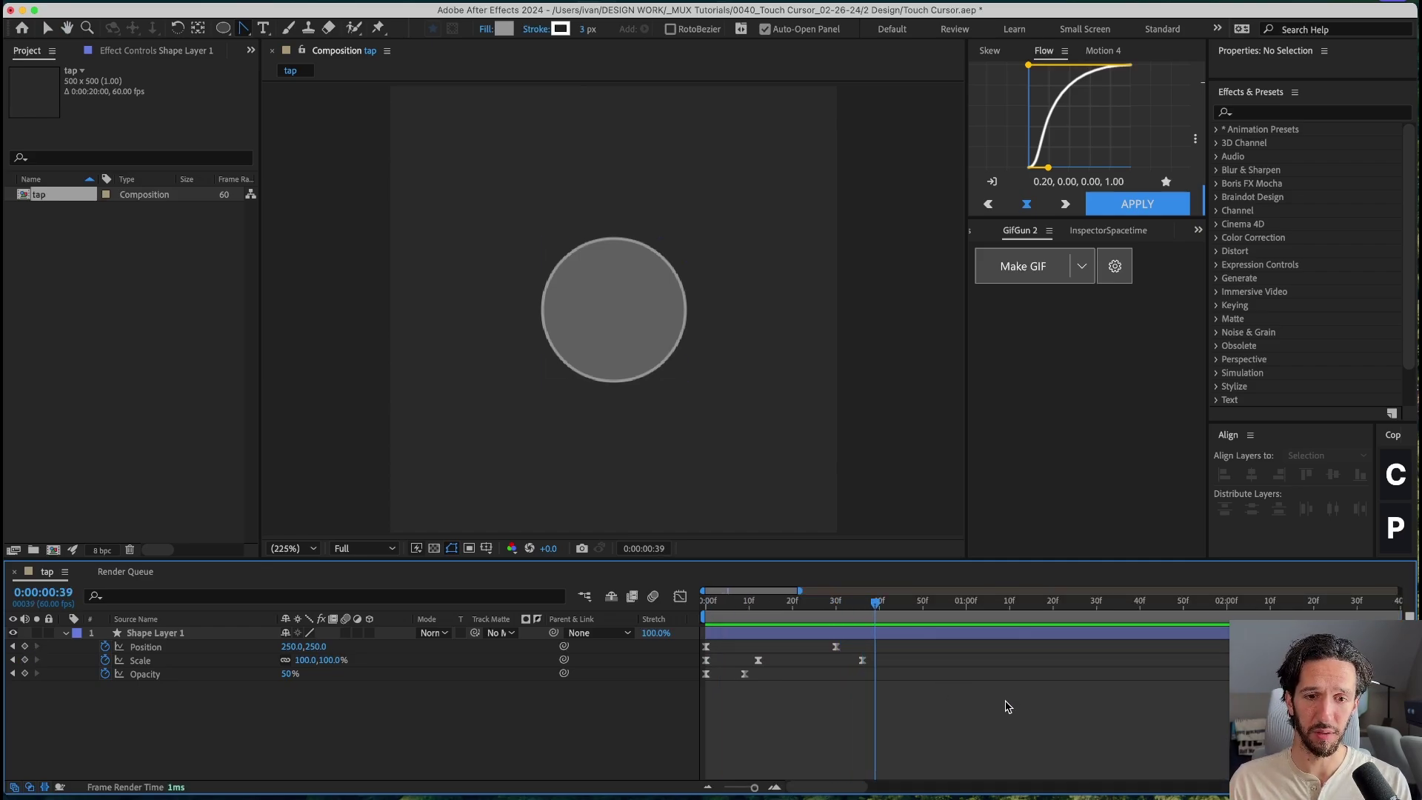
left_click(305, 660)
type("50")
key("Return")
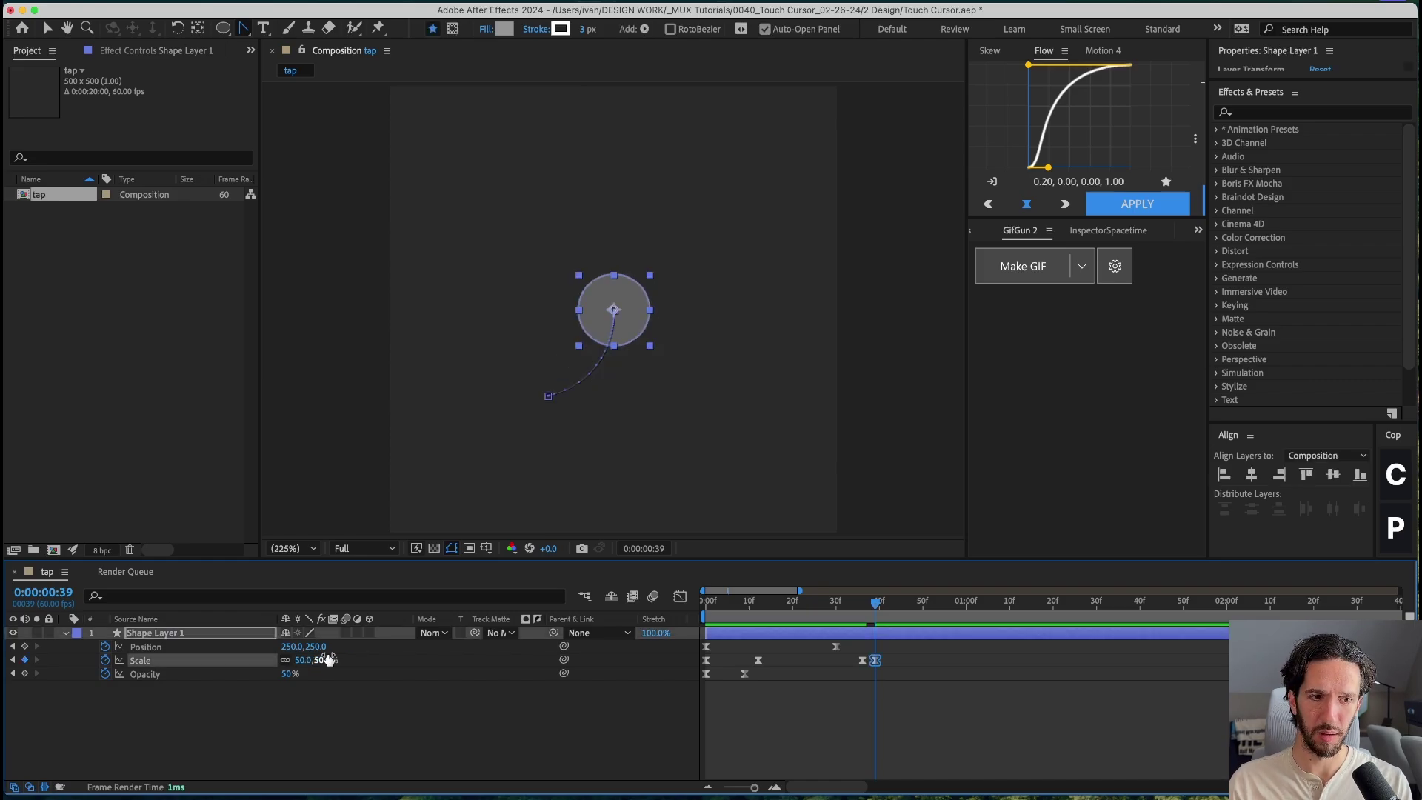
left_click(304, 660)
type("75")
key("Return")
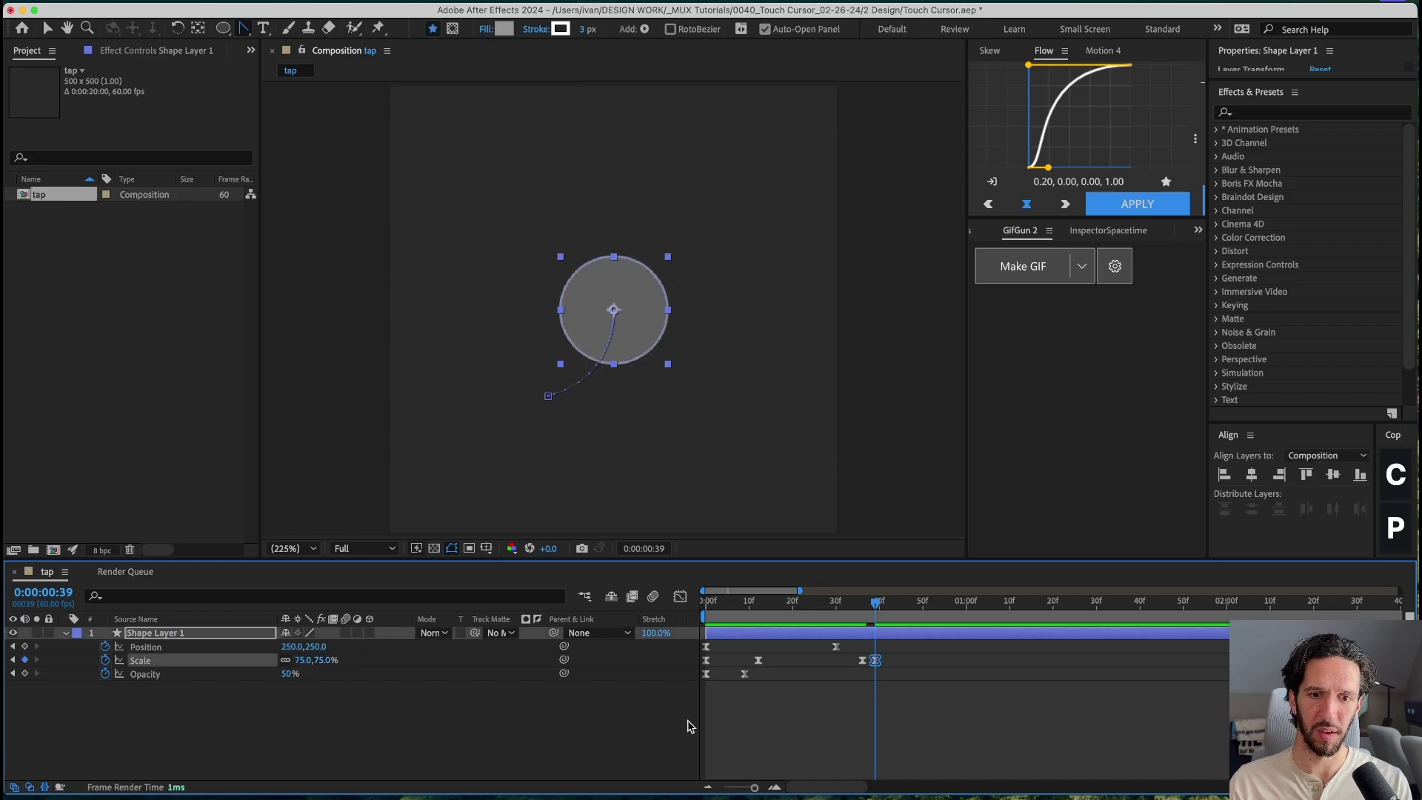
left_click(916, 676)
left_click_drag(875, 609, 927, 611)
Step: Return Scale to 100% at frame 51, add an Opacity keyframe, and reapply Flow easing
left_click(324, 660)
type("100")
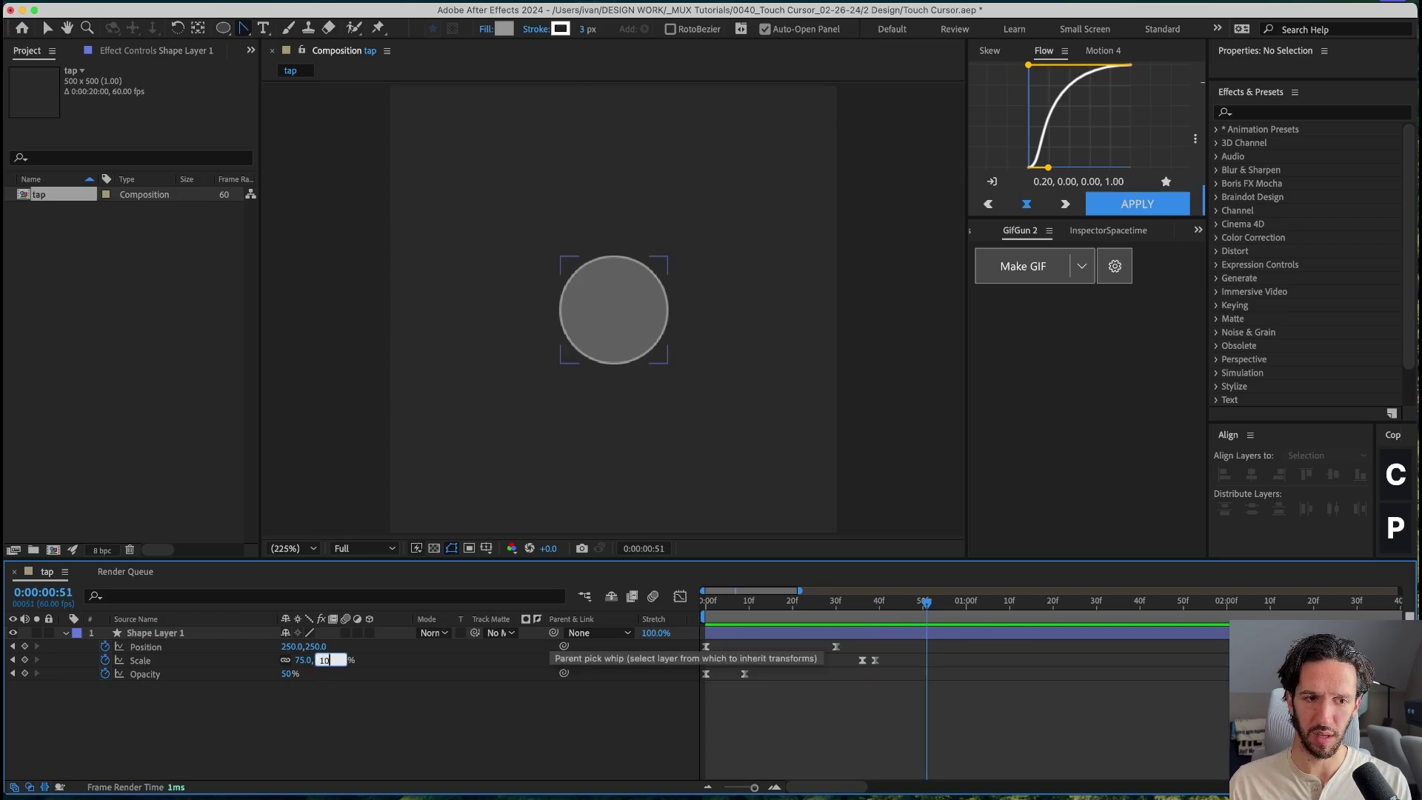
key("Return")
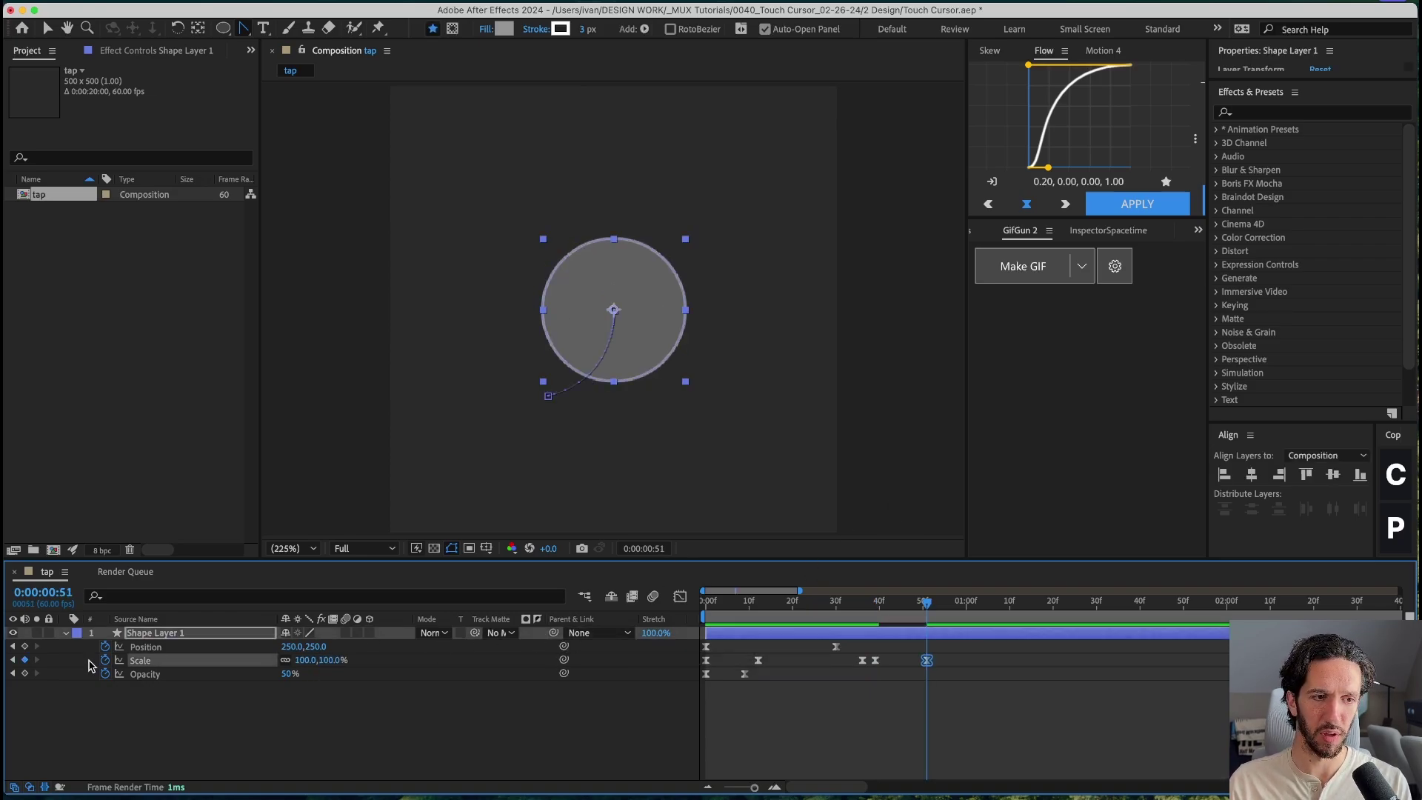
left_click(24, 673)
key("Page_Up")
key("Page_Up")
key("Page_Up")
key("Page_Up")
key("Page_Up")
key("Page_Up")
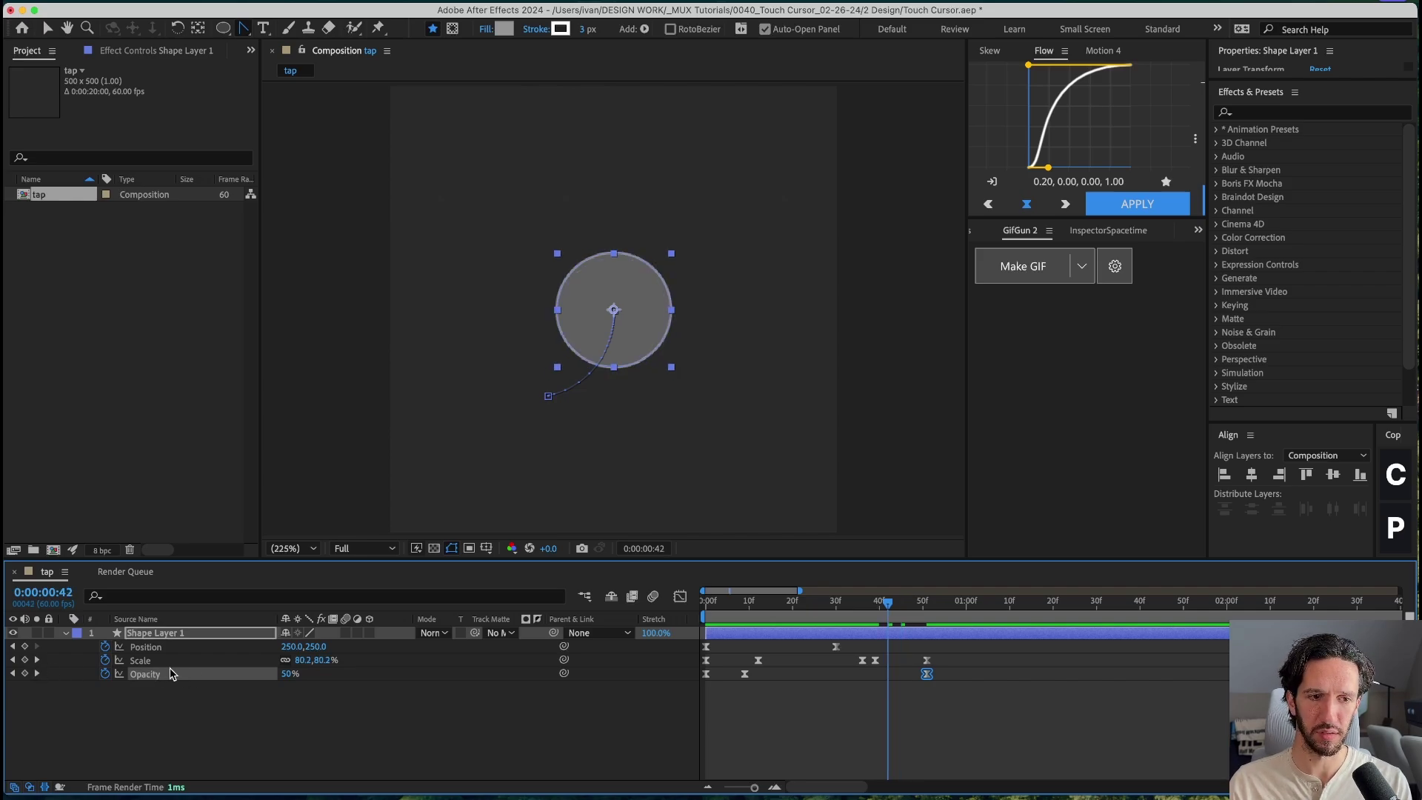
left_click(145, 647, "shift")
left_click(1137, 211)
Step: Preview the tap animation from the first frame
key("Home")
left_click(1063, 708)
key("space")
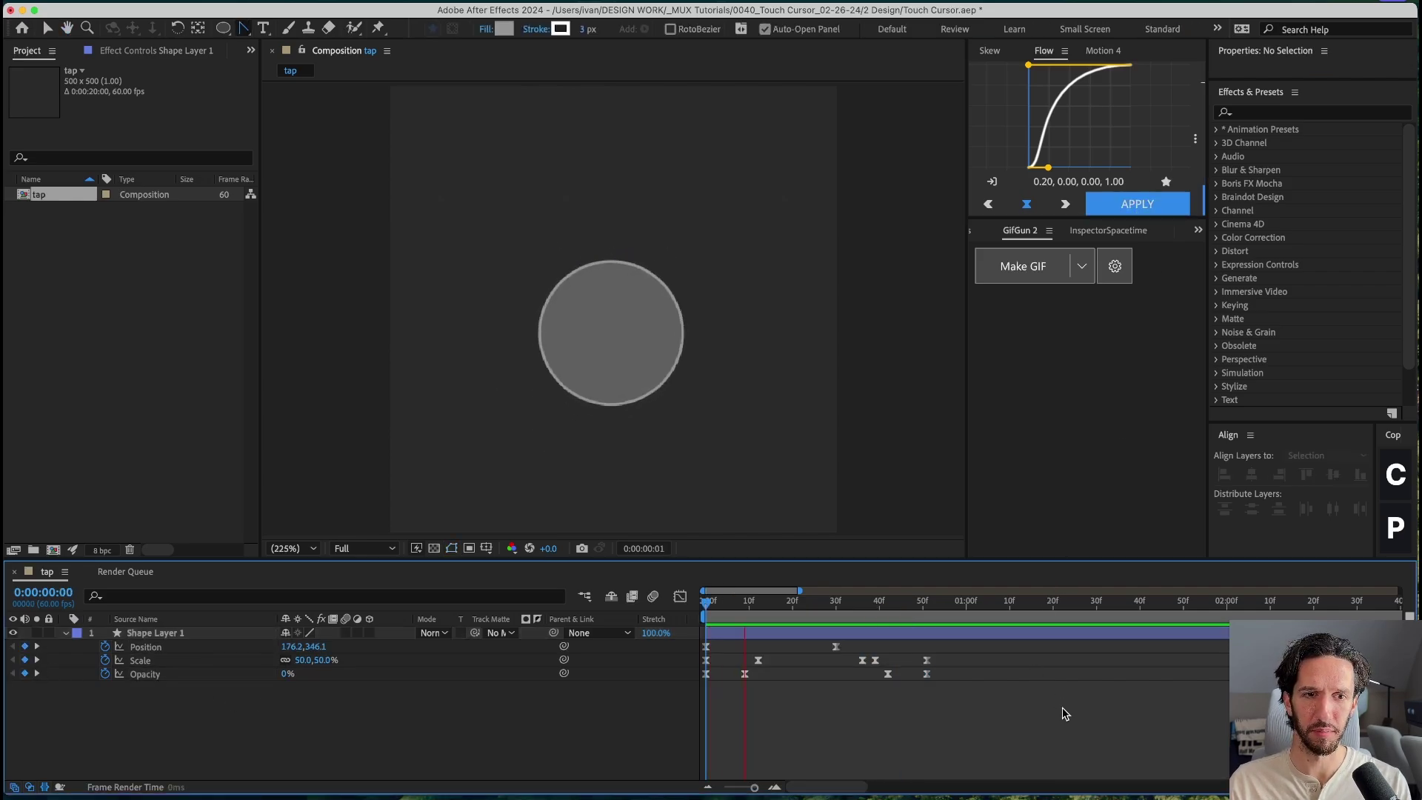
key("space")
key("space")
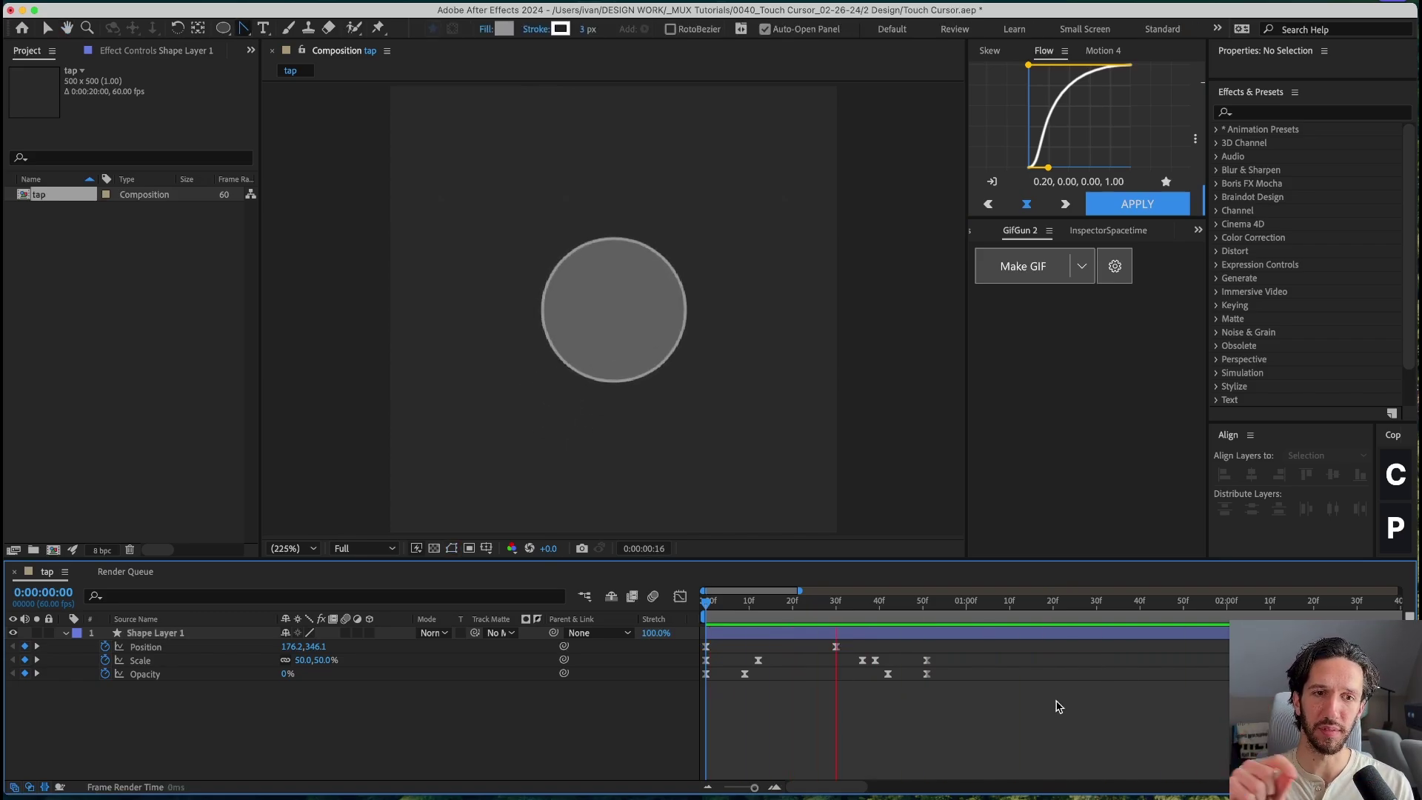
key("space")
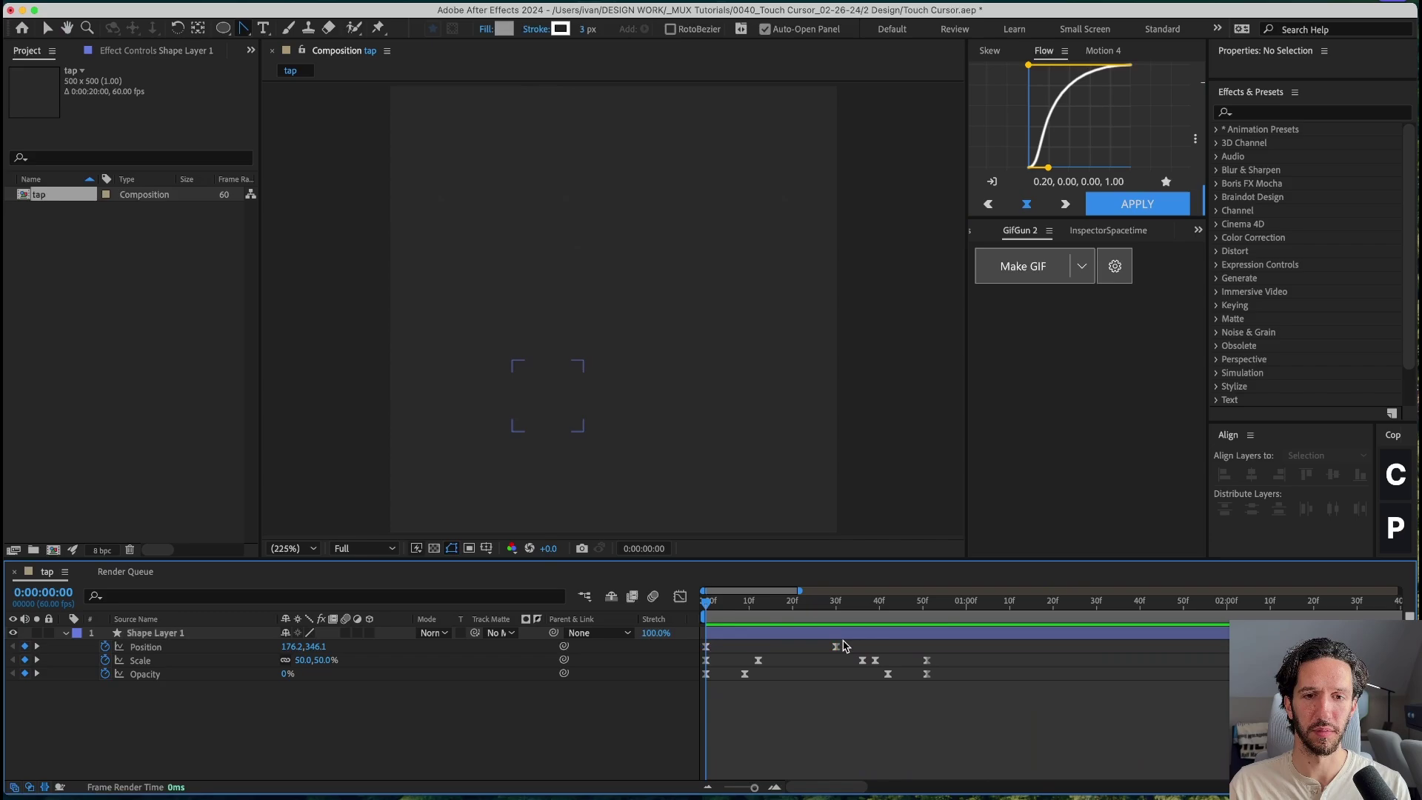
Step: End the work area at frame 51, trim the comp to it, and preview
left_click_drag(804, 601, 927, 663)
key("n")
right_click(913, 620)
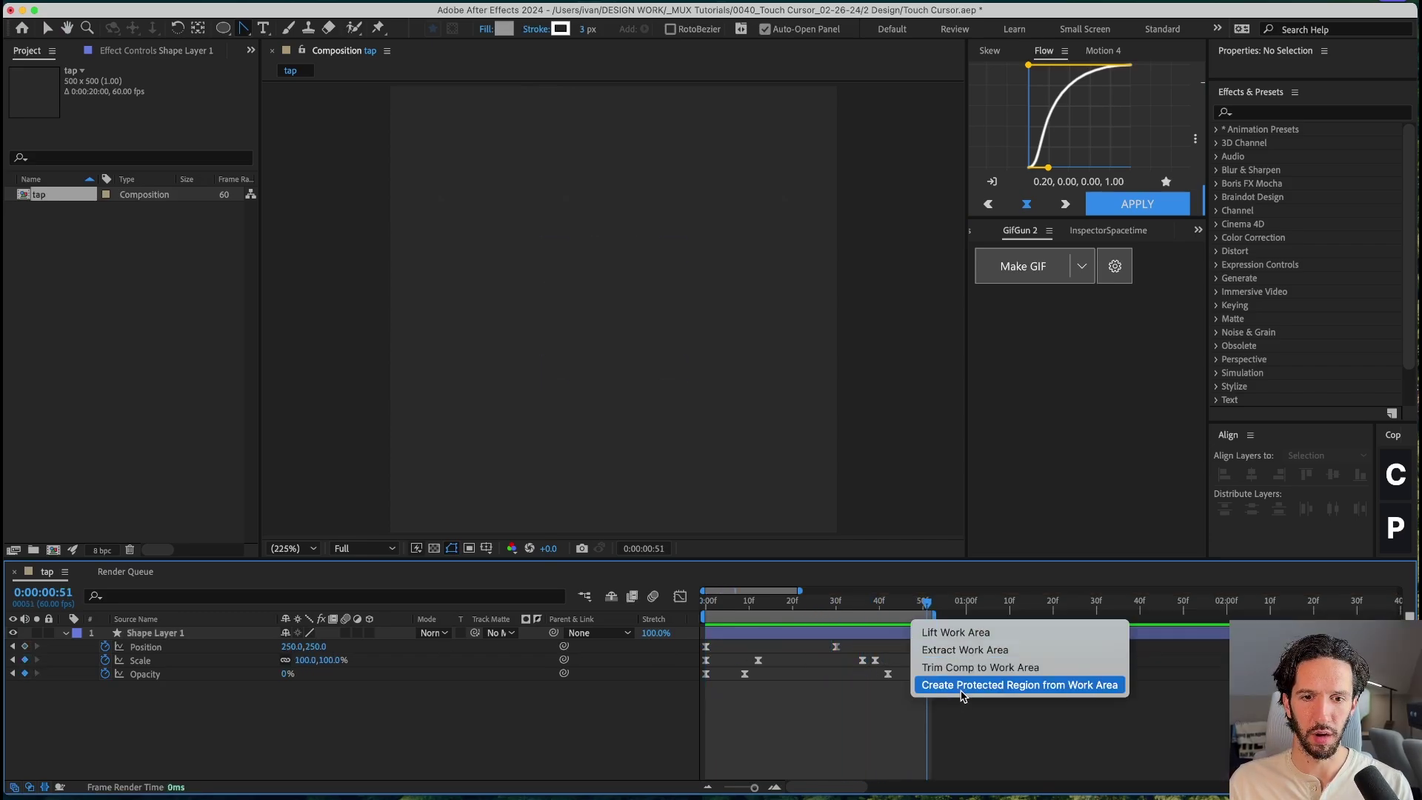
left_click(963, 667)
key("Home")
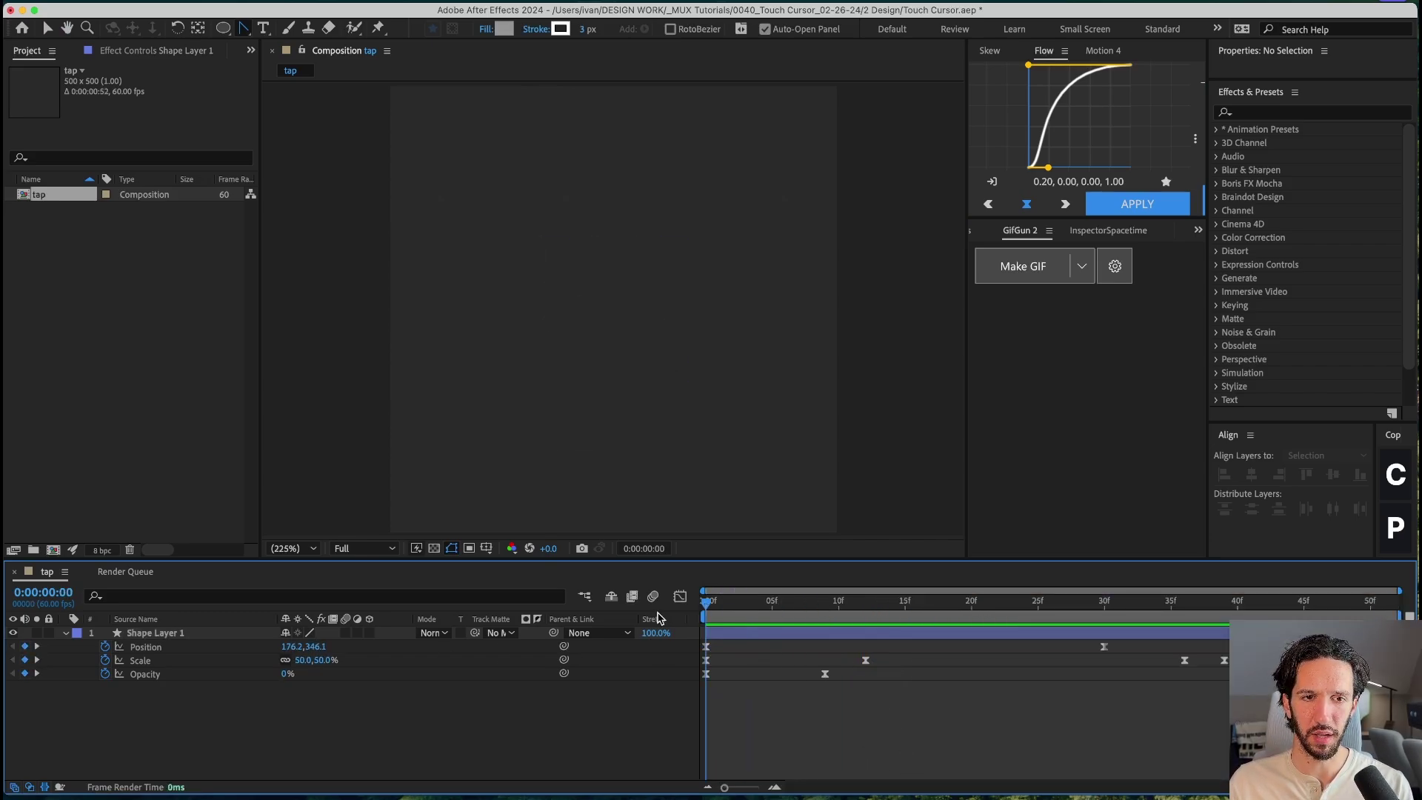
key("space")
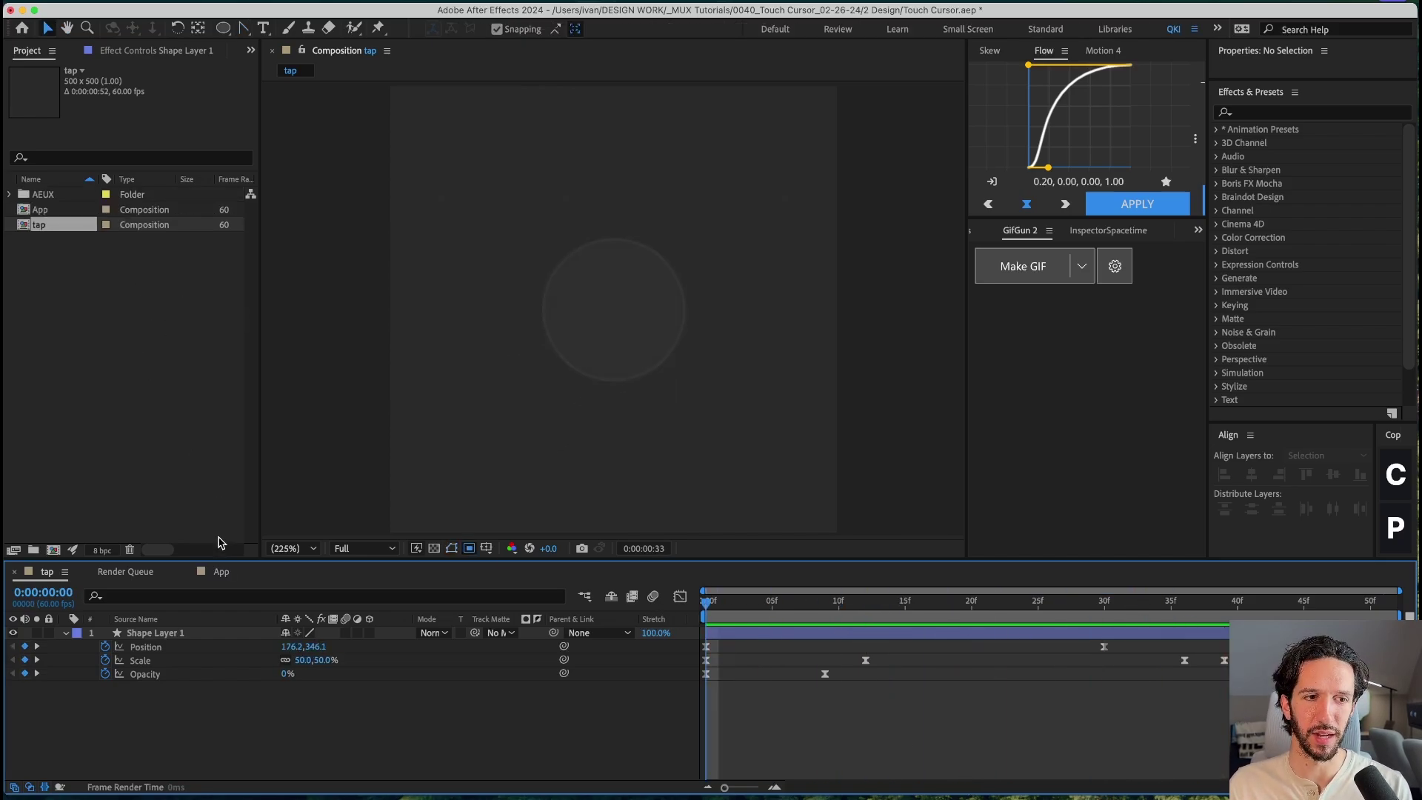
Step: Nest the tap comp in App at 40% scale over the Oranges card, then reopen tap
left_click(221, 572)
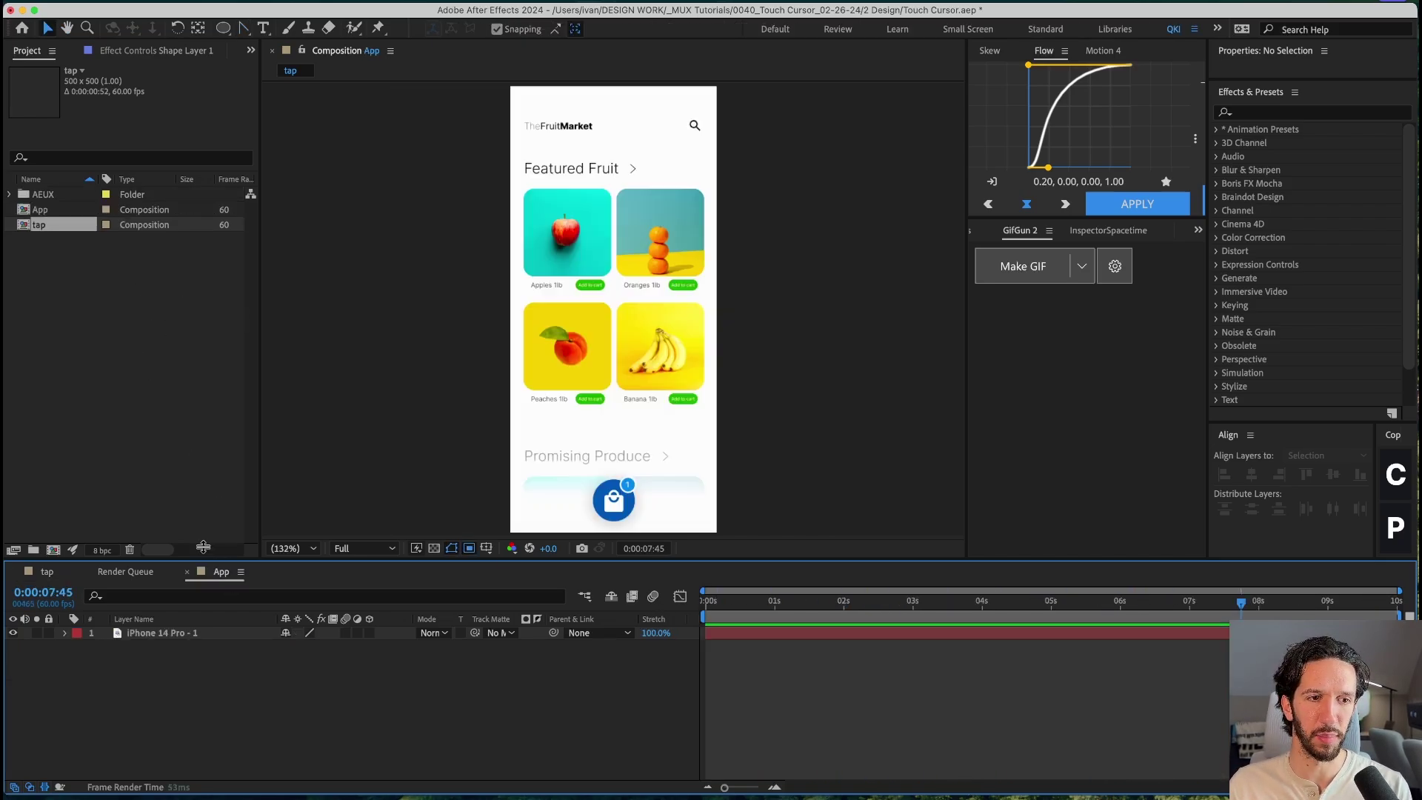
left_click(37, 228)
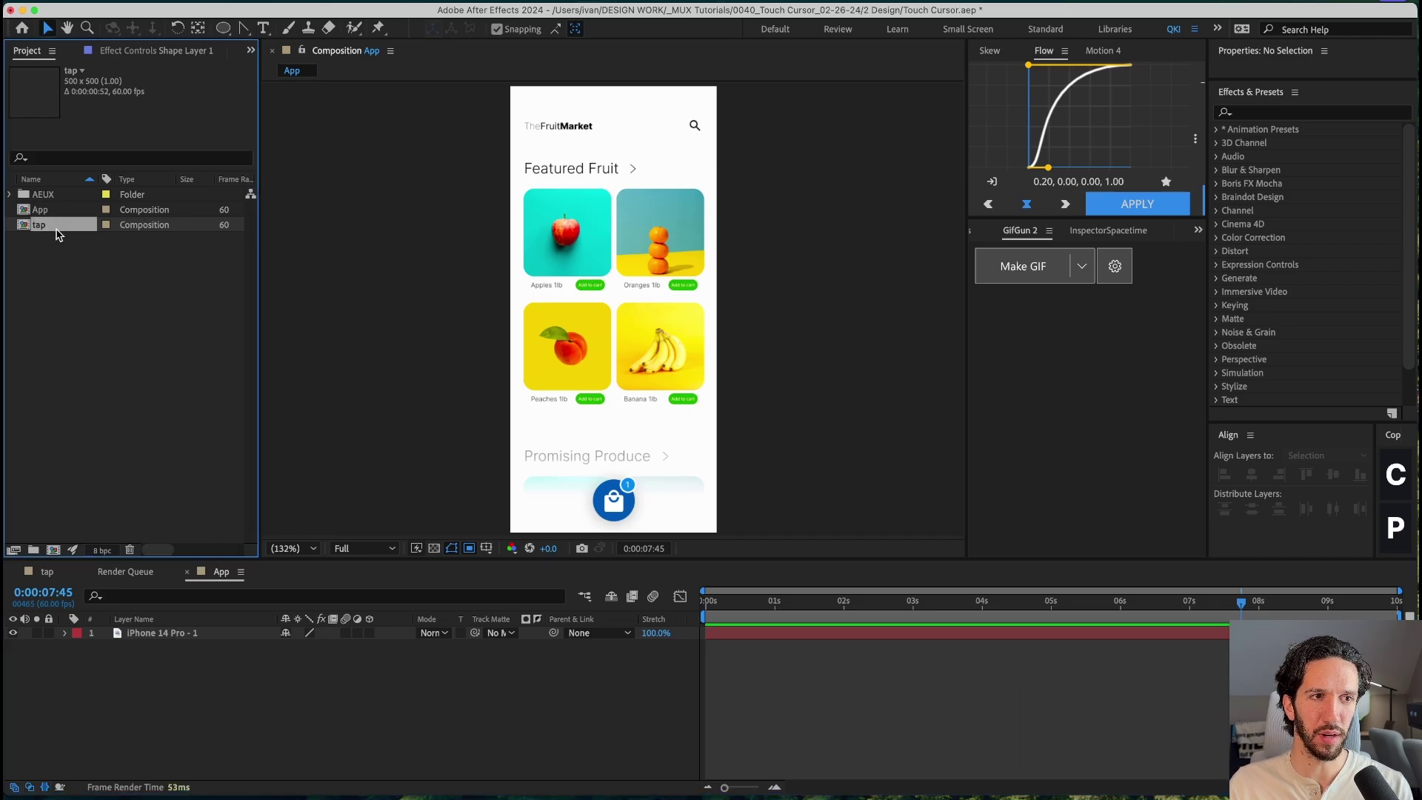
left_click_drag(56, 235, 604, 310)
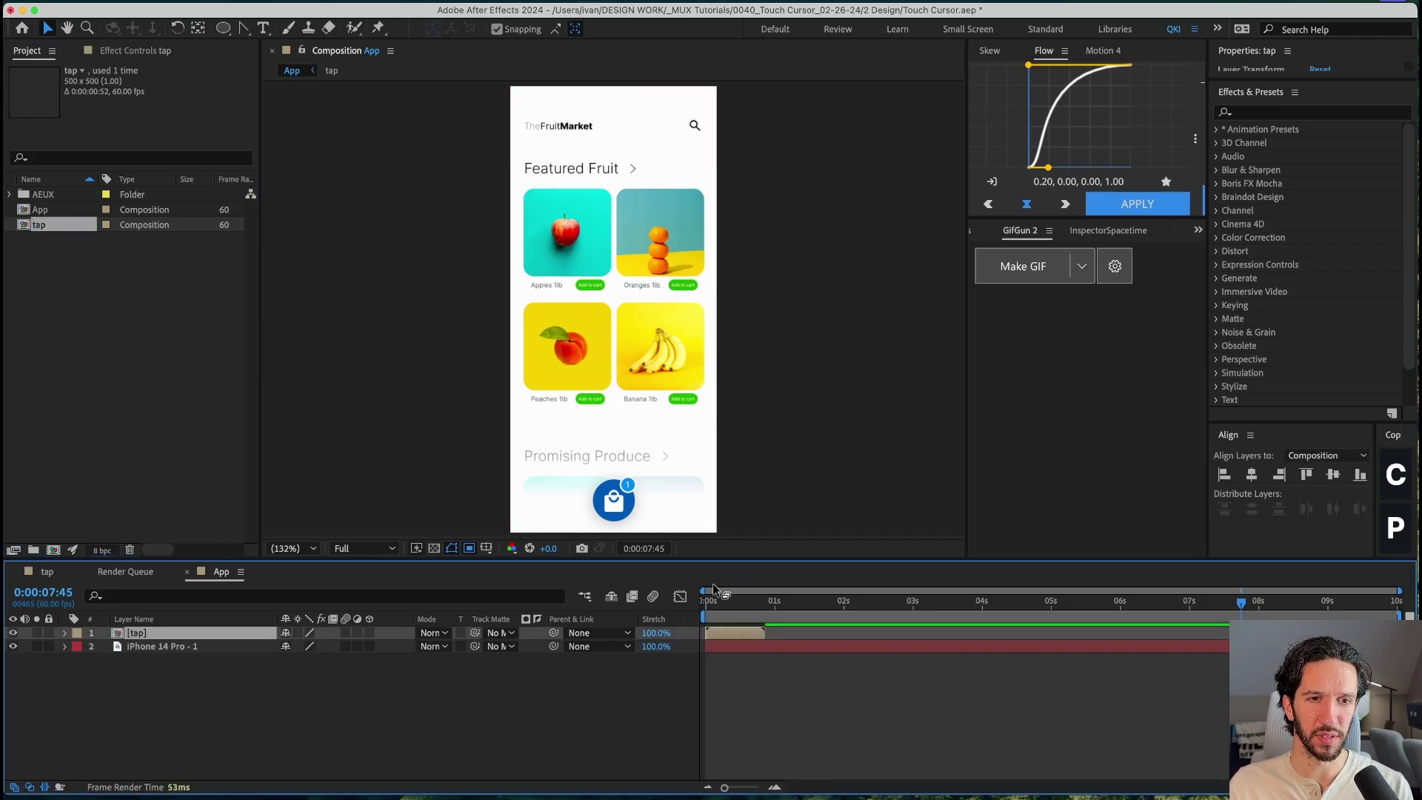
left_click_drag(737, 601, 732, 601)
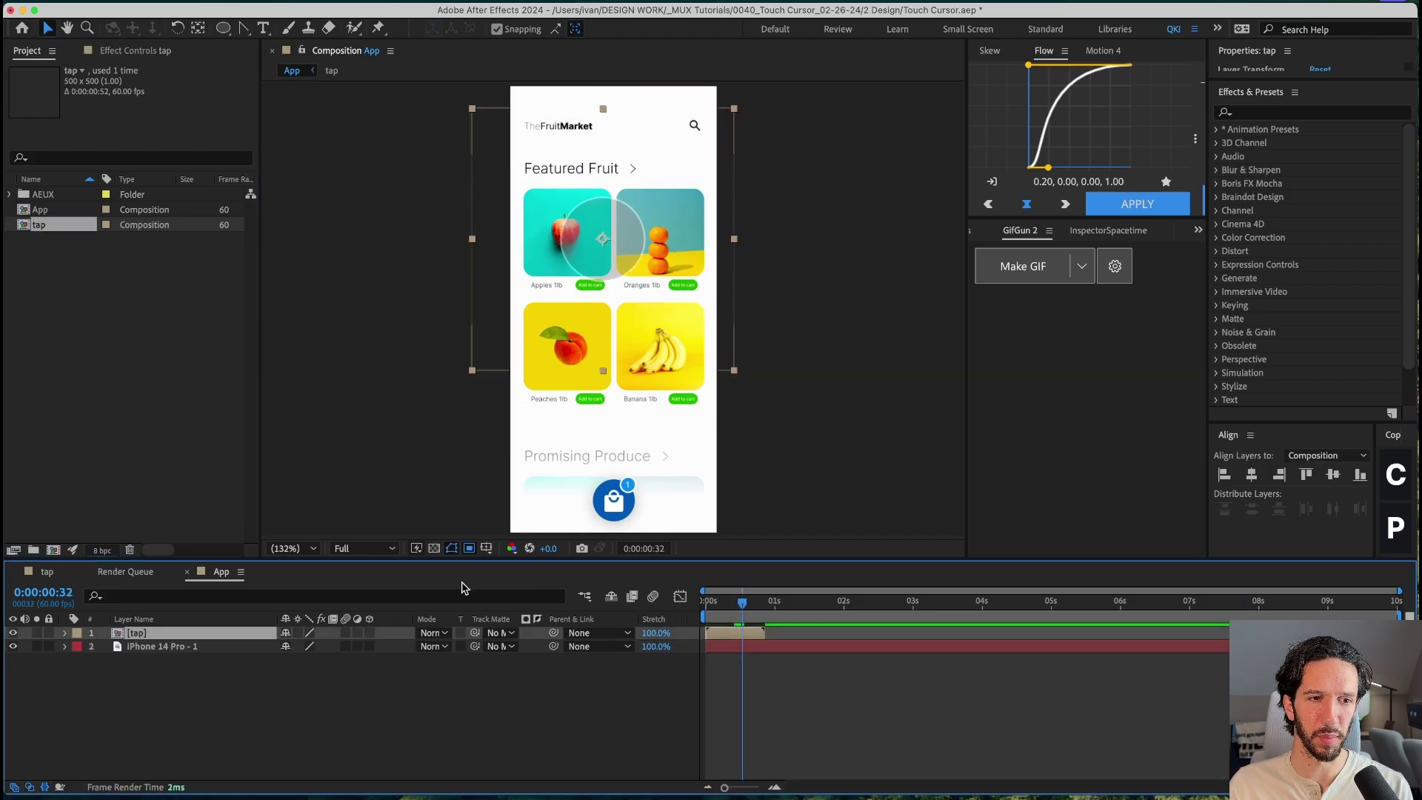
key("s")
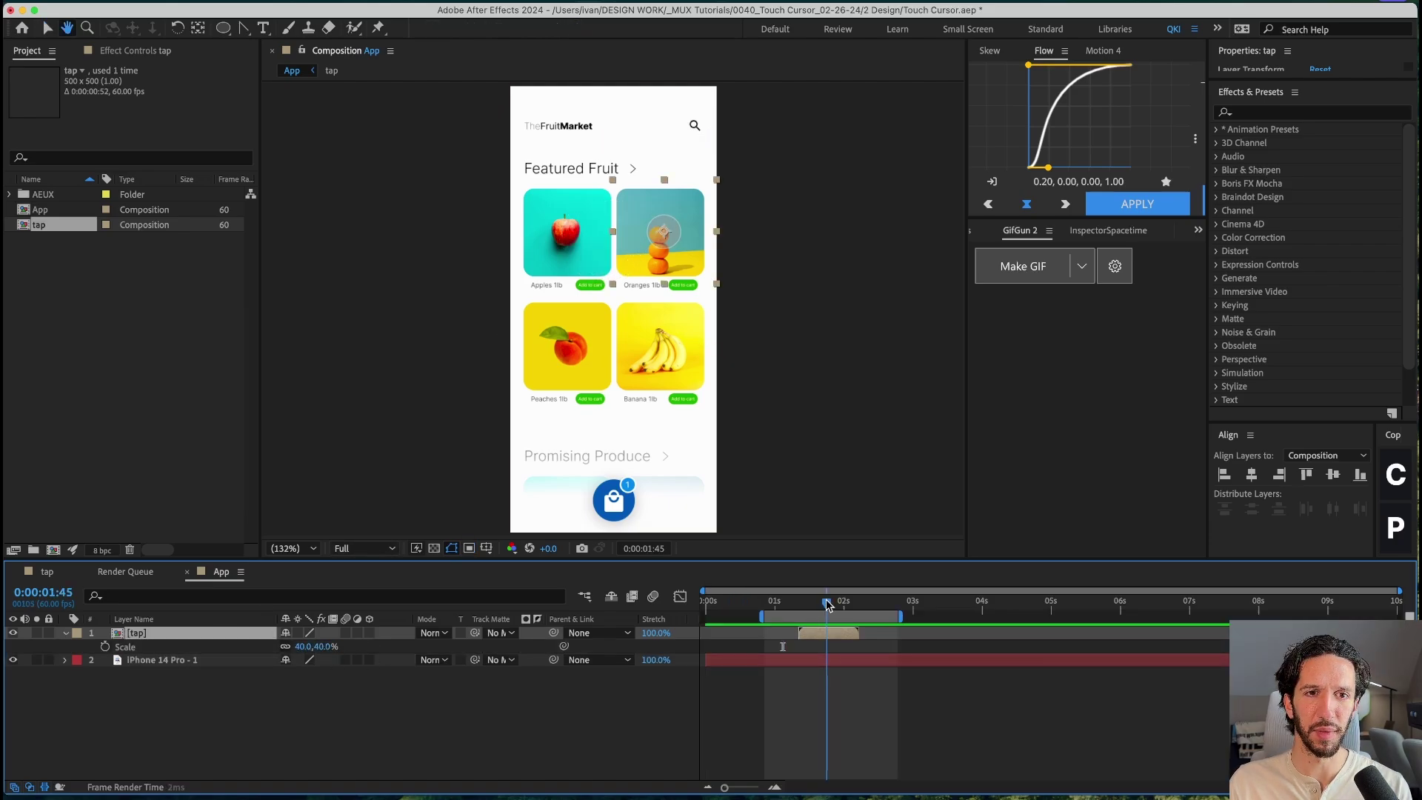
double_click(826, 636)
Step: Raise the circle's Opacity keyframe value to about 80%
left_click(660, 735)
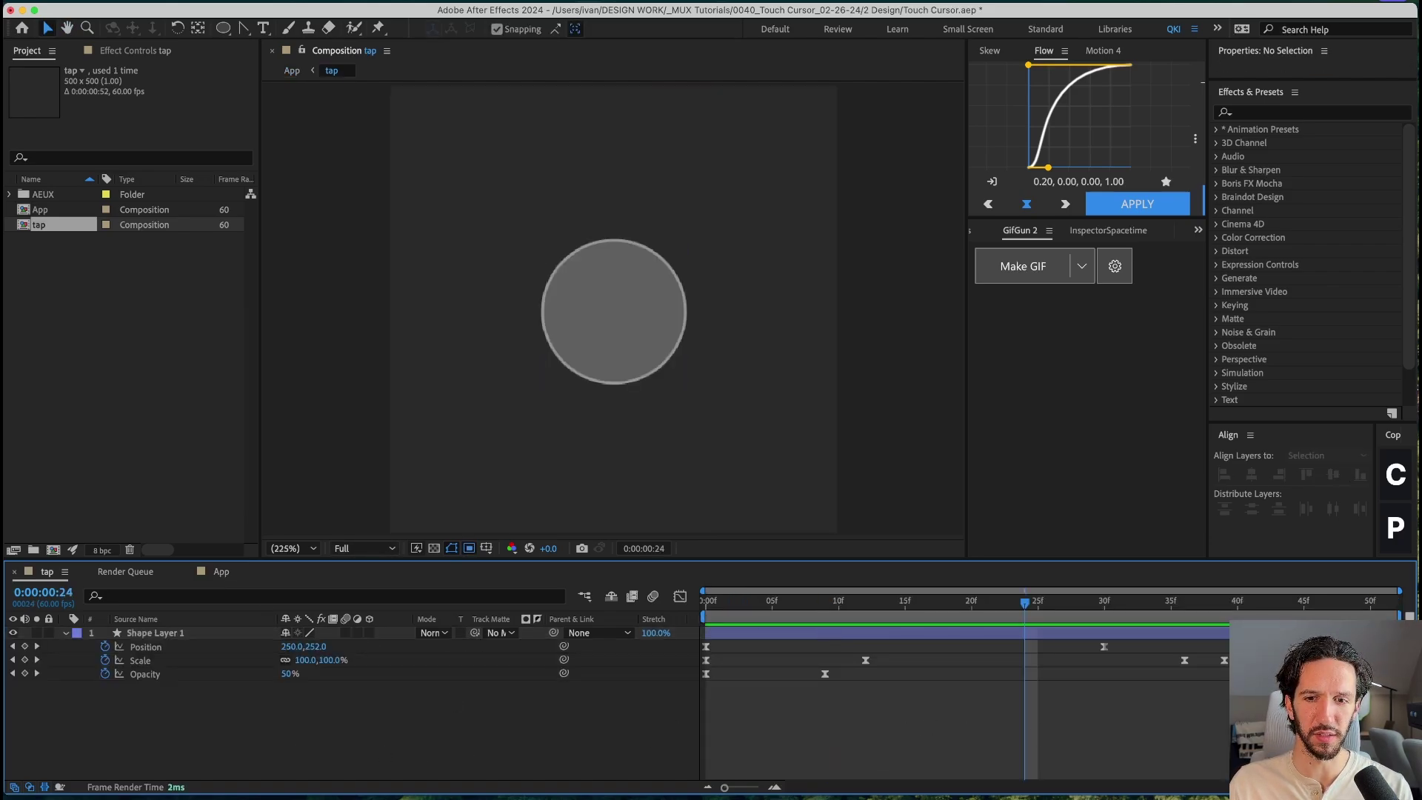
key("j")
key("j")
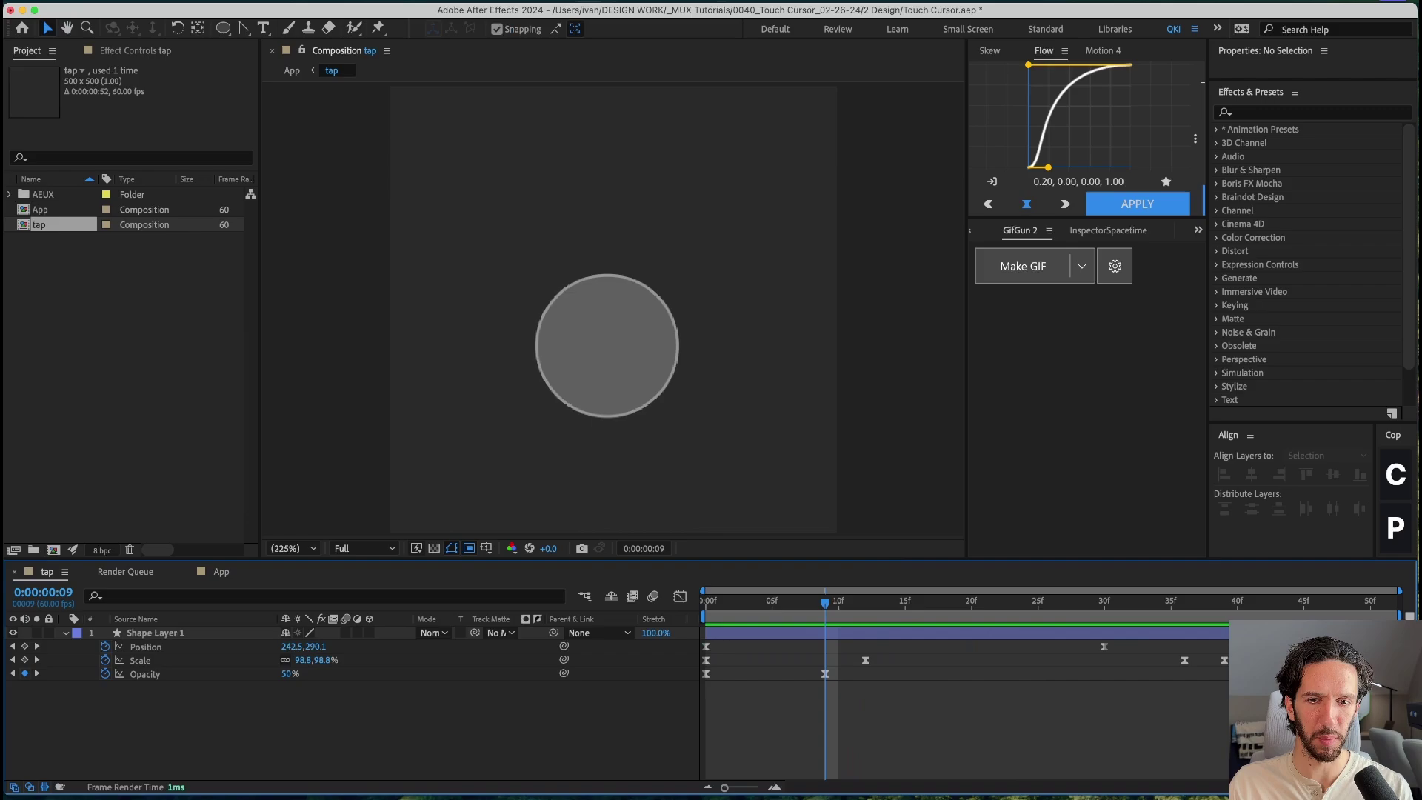
left_click_drag(1204, 739, 787, 677)
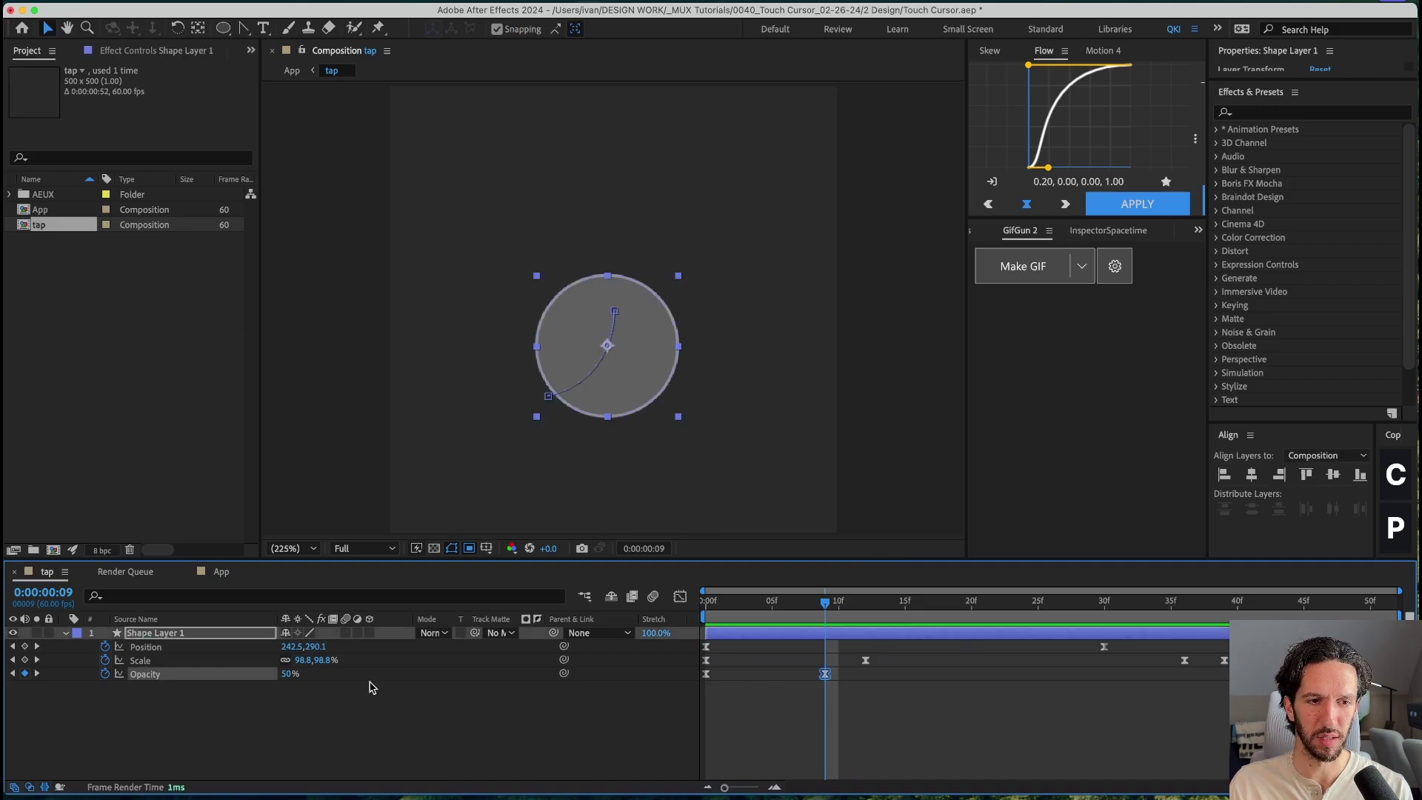
left_click_drag(297, 673, 309, 674)
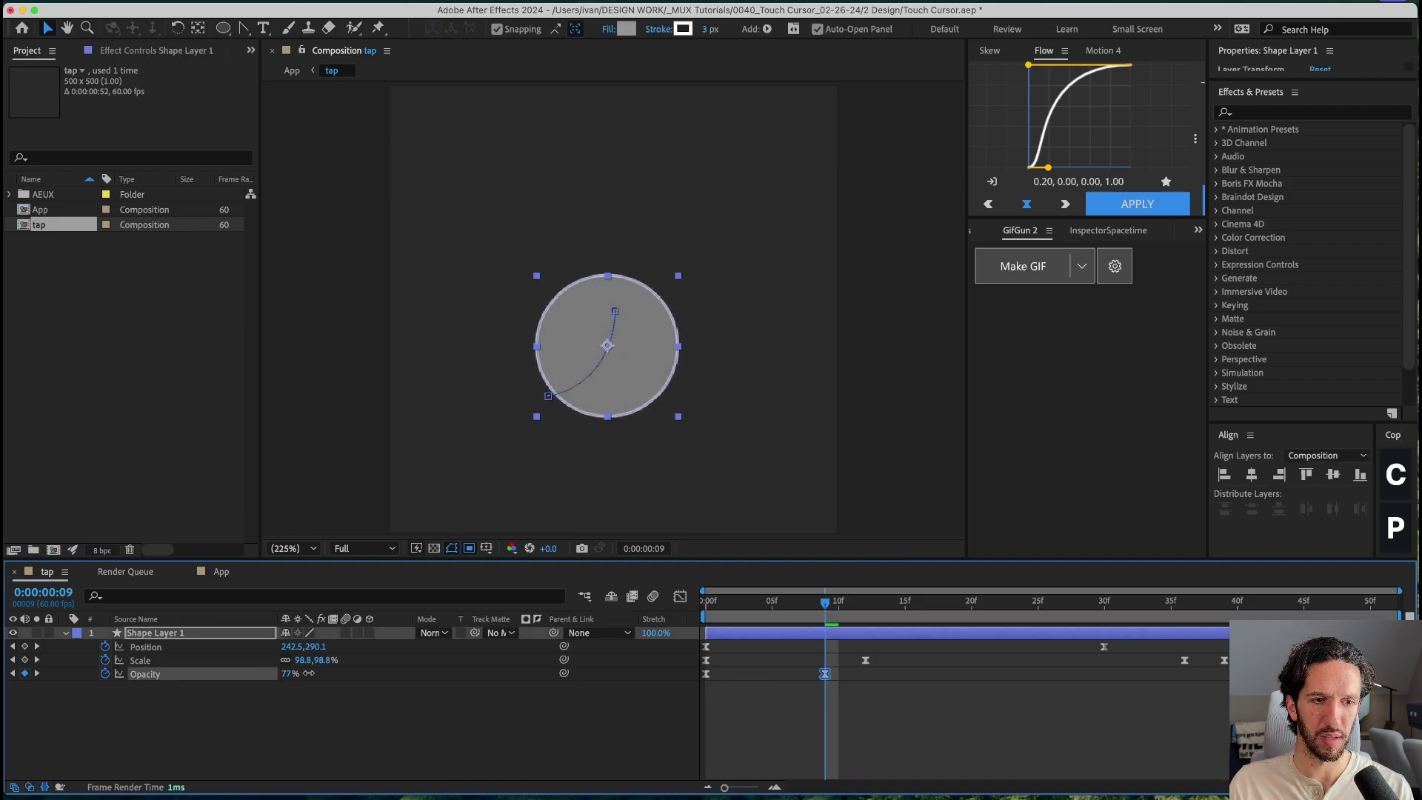
left_click(788, 737)
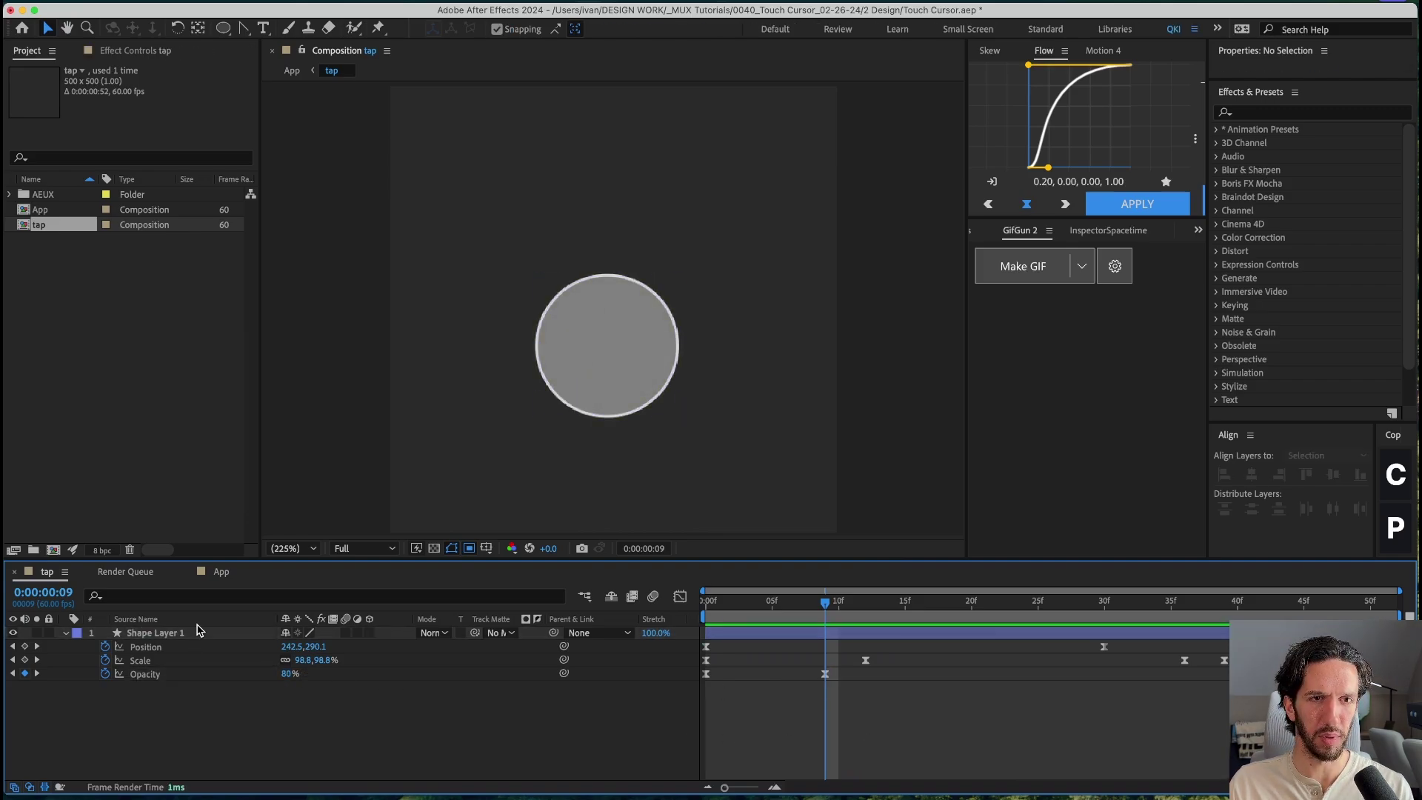
Step: Lighten the circle's grey fill, set a 5 px stroke, and preview
left_click(179, 635)
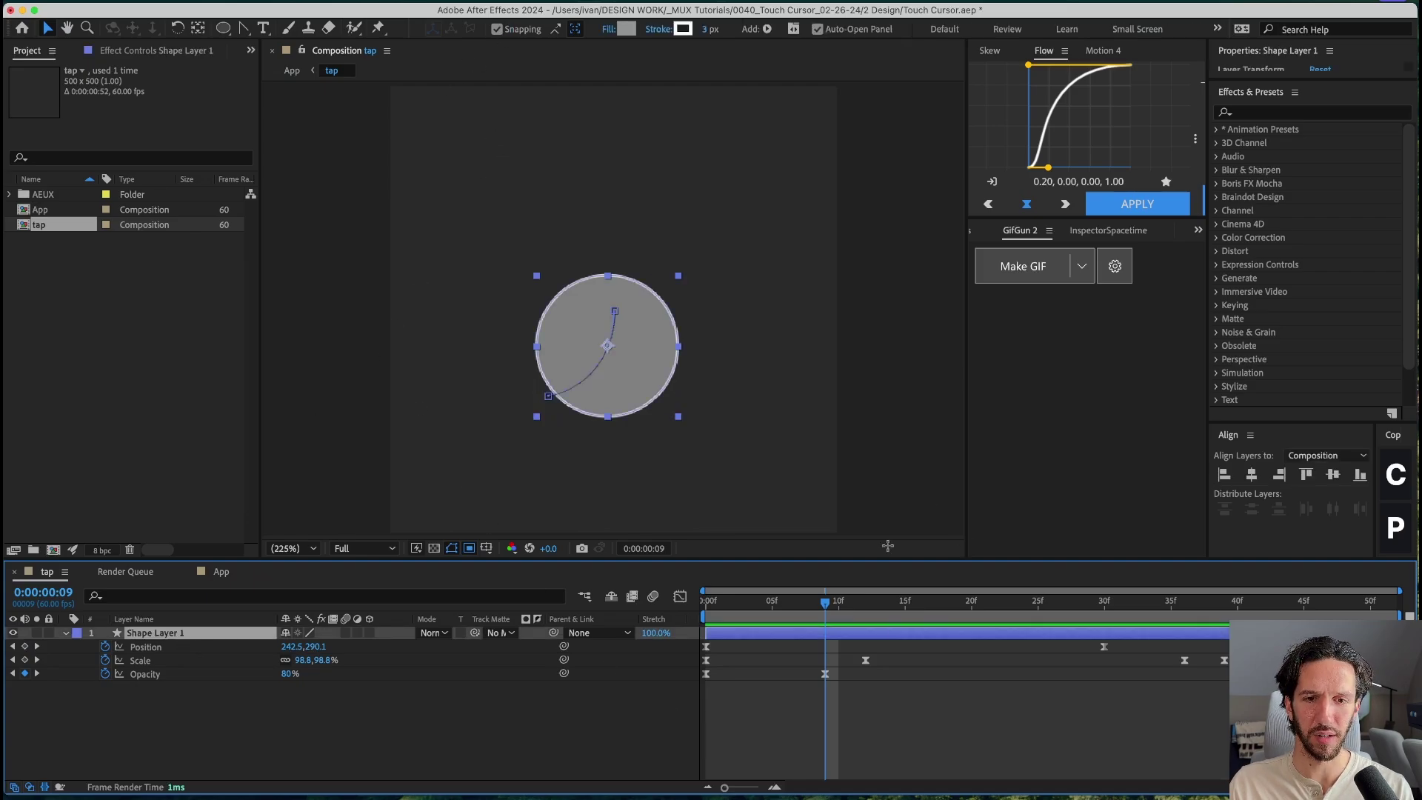
left_click(626, 29)
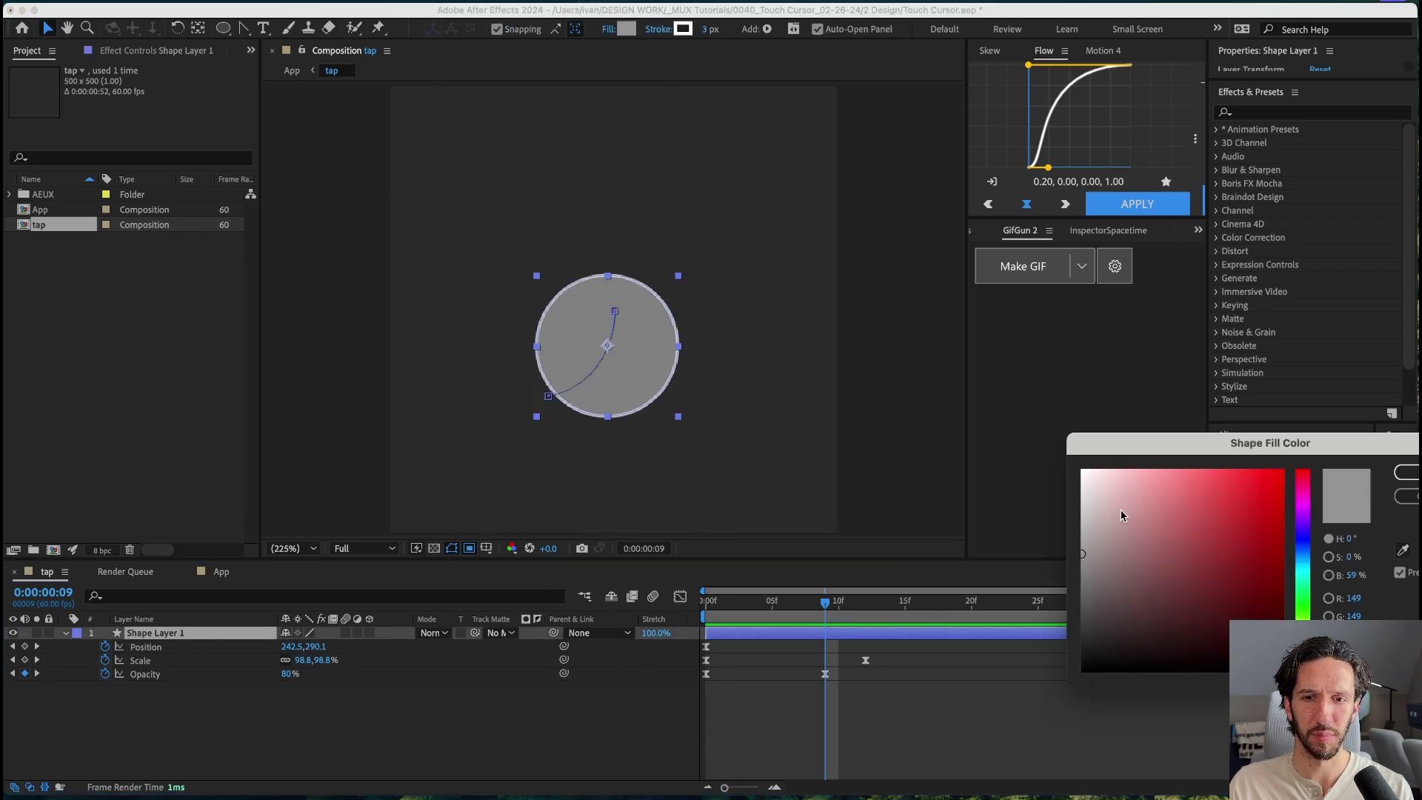
left_click_drag(1122, 517, 1000, 508)
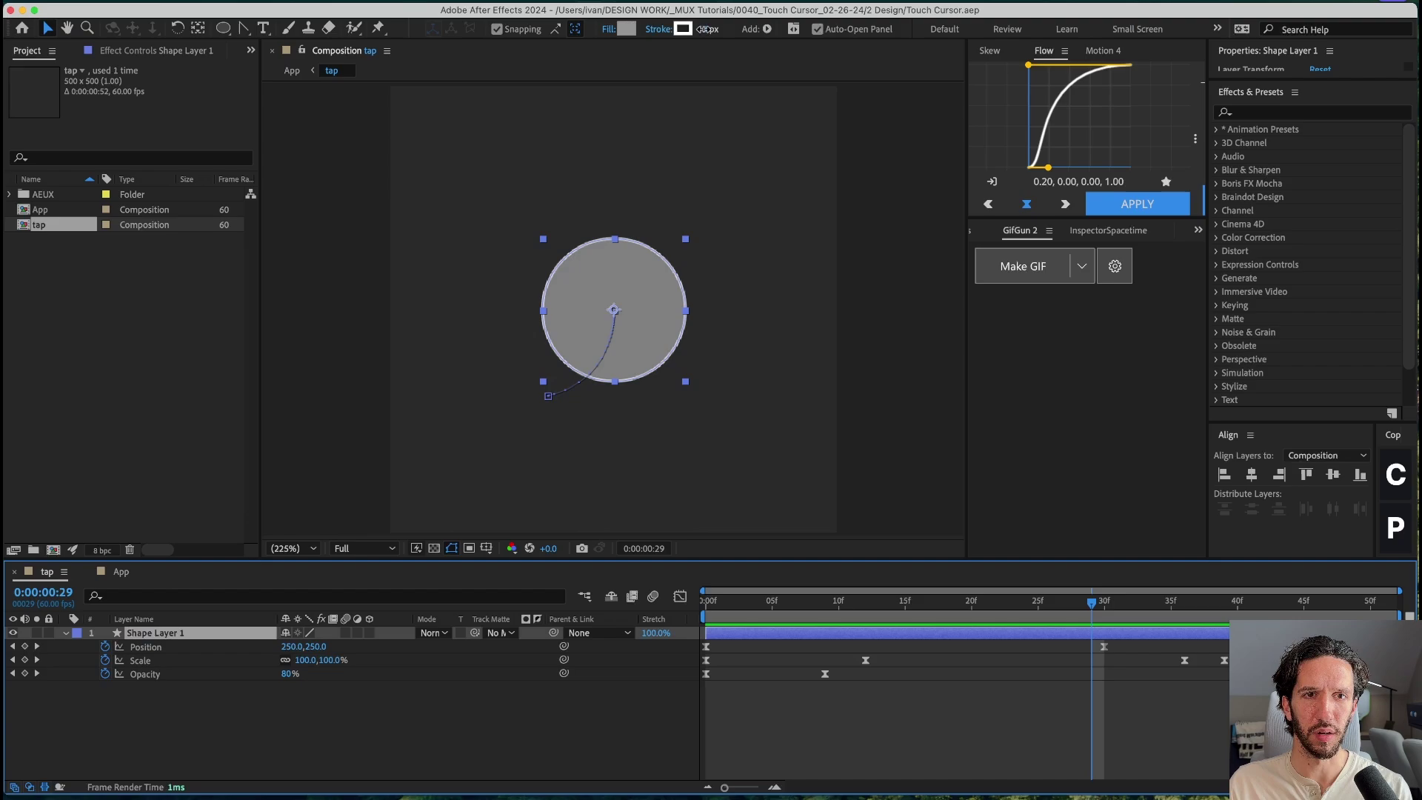
left_click(707, 29)
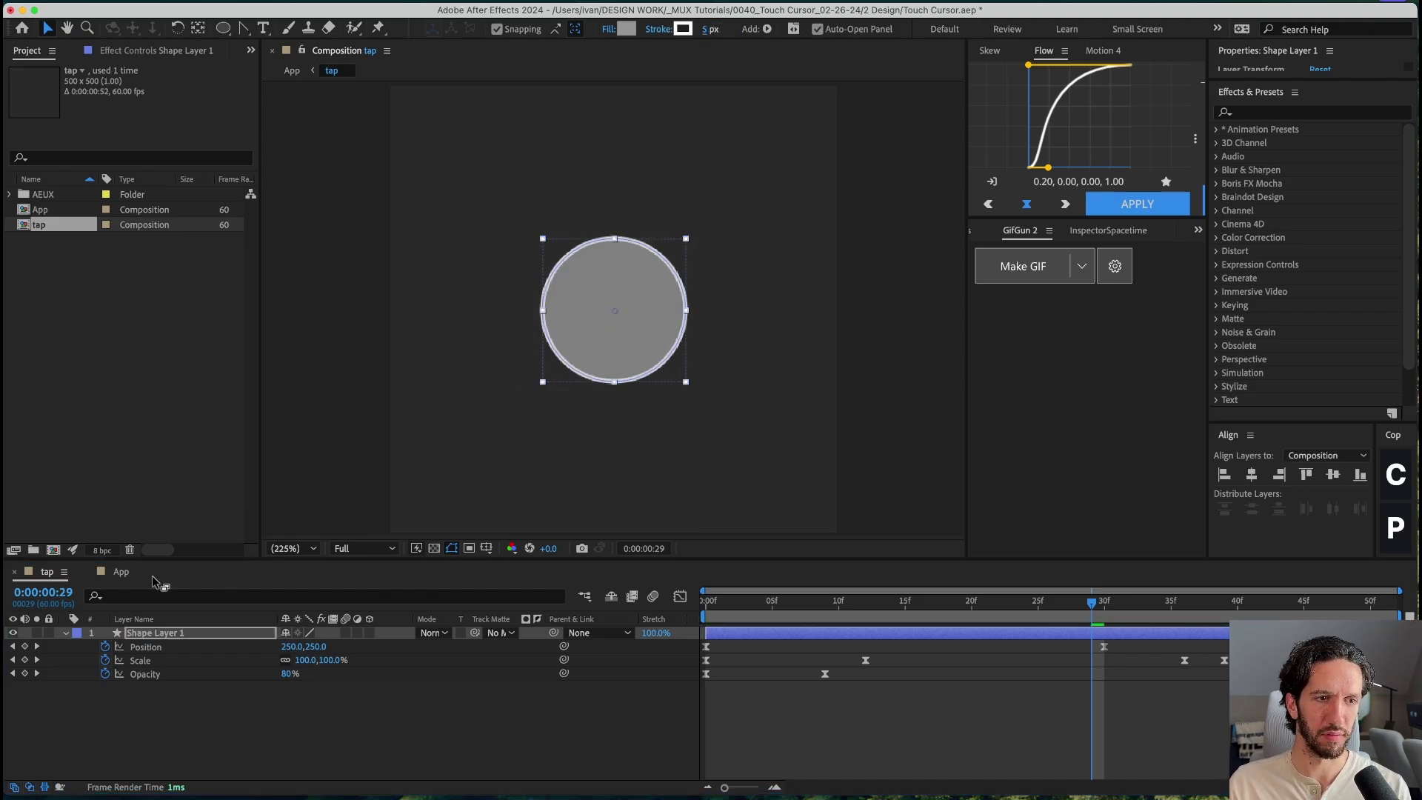
key("space")
key("F2")
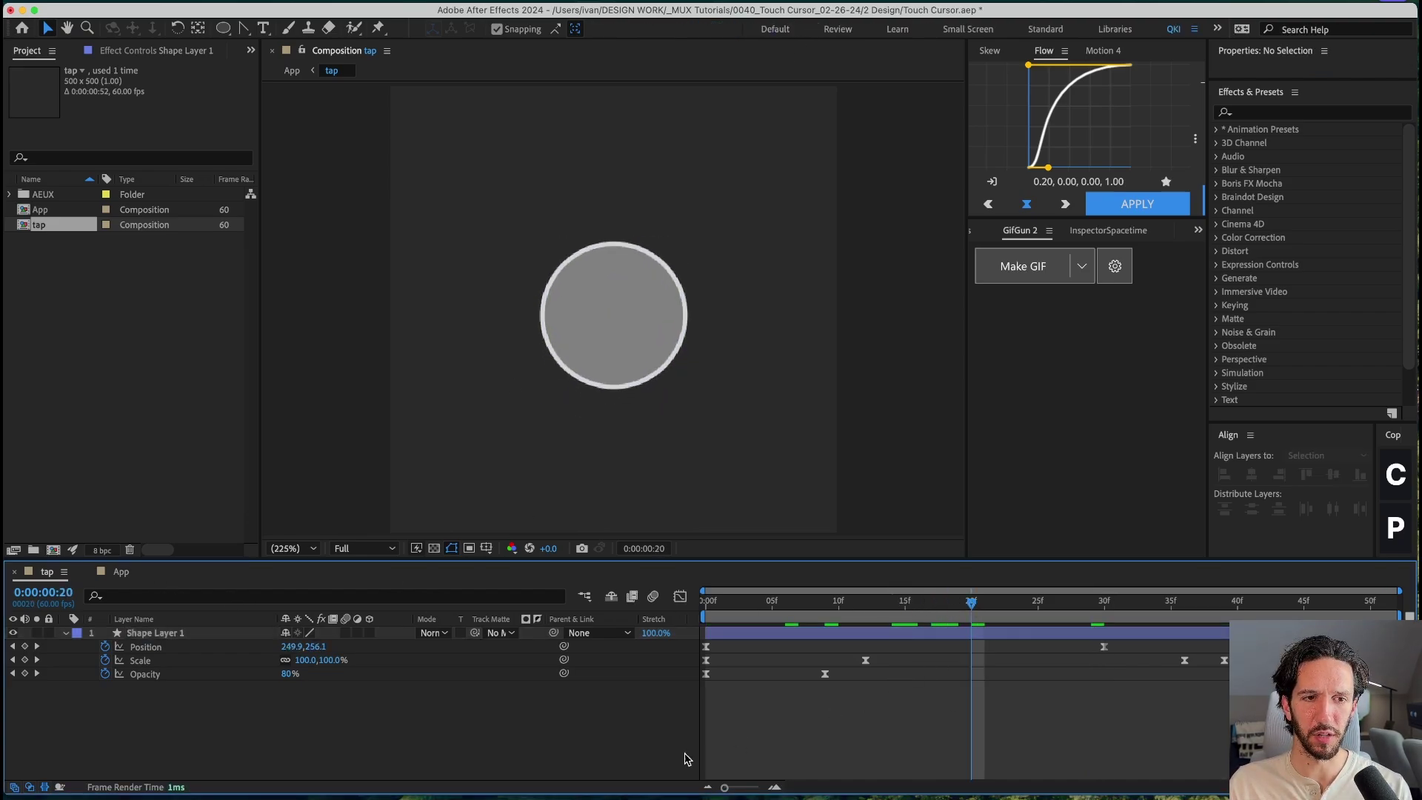
Step: Scrub back through the App composition's timeline
left_click(114, 575)
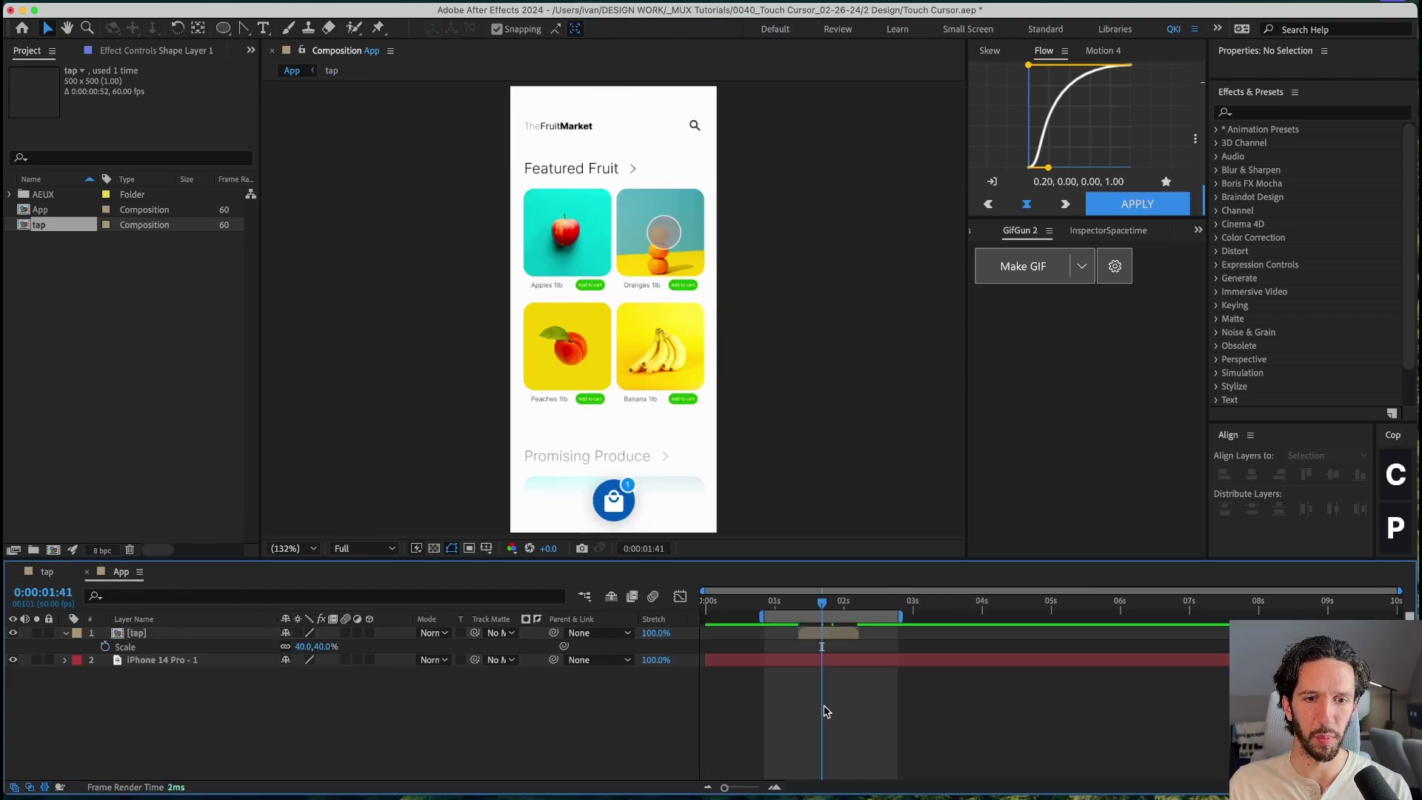
left_click_drag(827, 600, 790, 602)
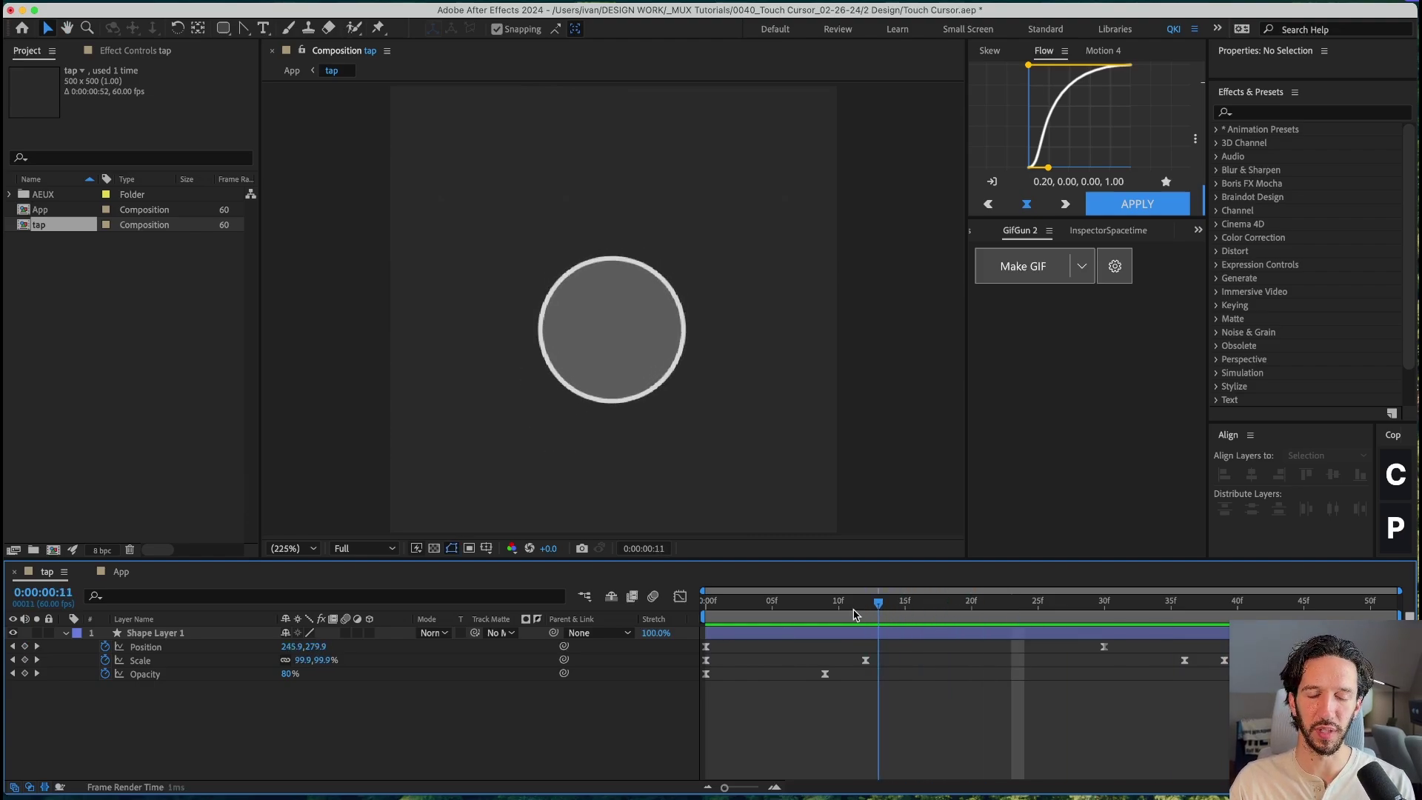
Step: Mark frames 0–39 of the tap comp as a protected-region marker
left_click(825, 615)
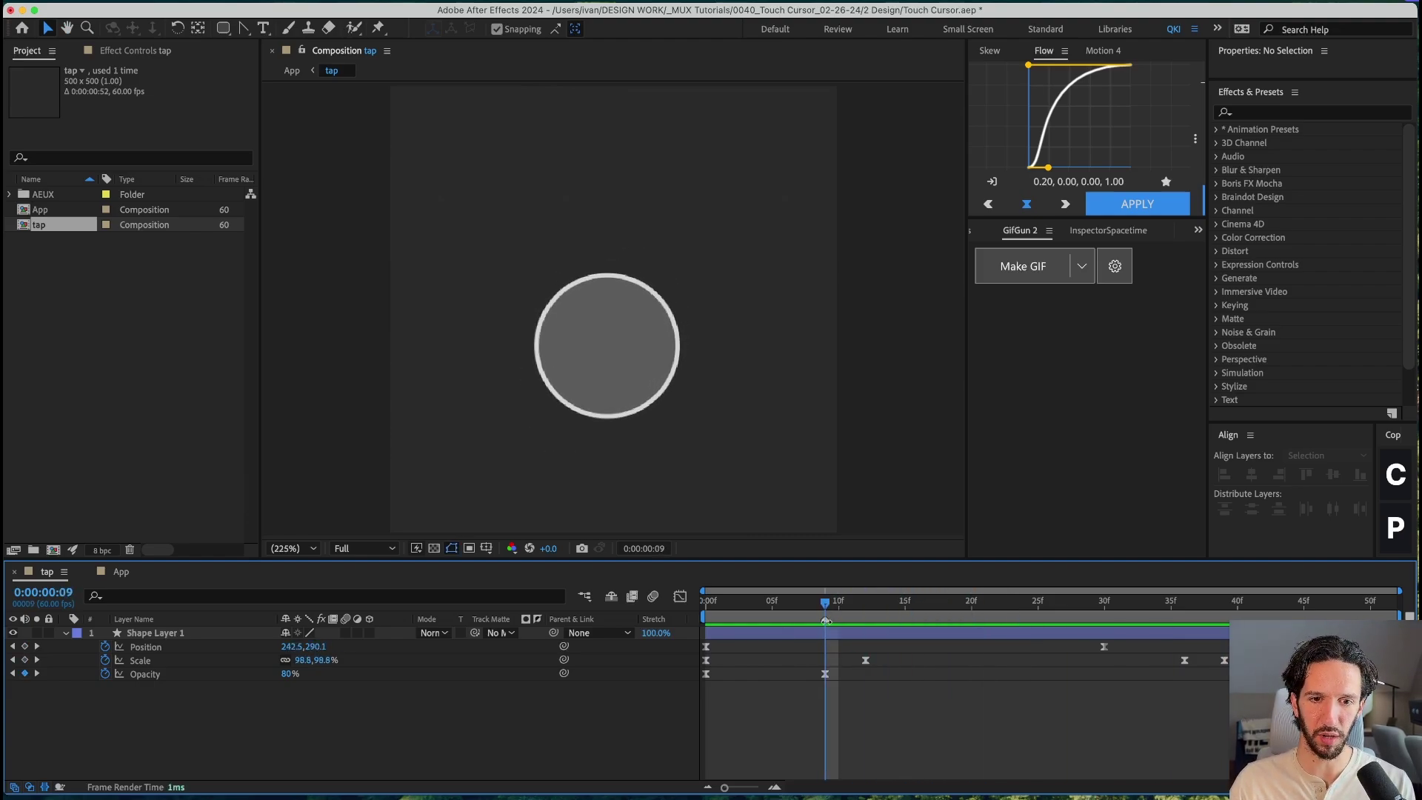
left_click_drag(706, 619, 1233, 611)
left_click(1189, 614)
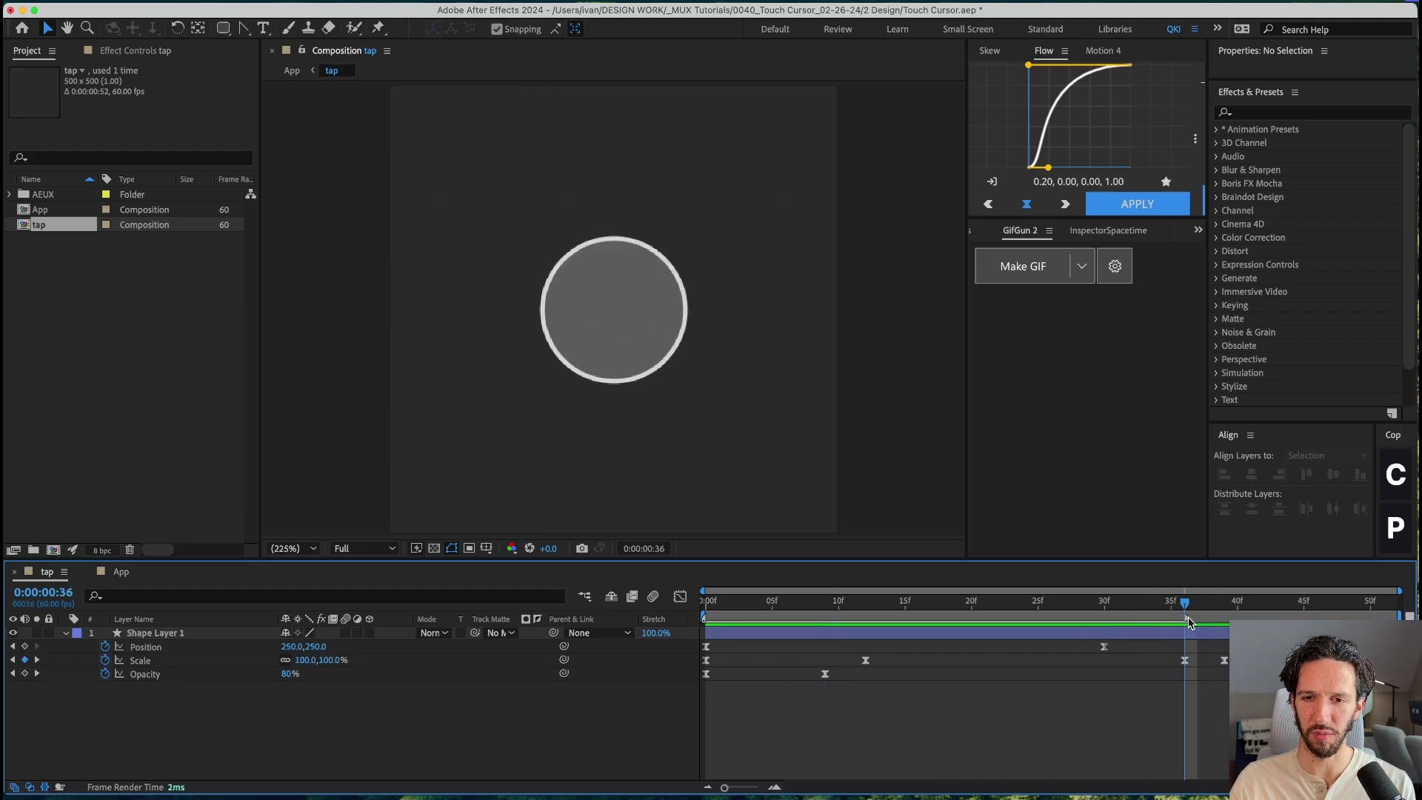
left_click(1224, 615)
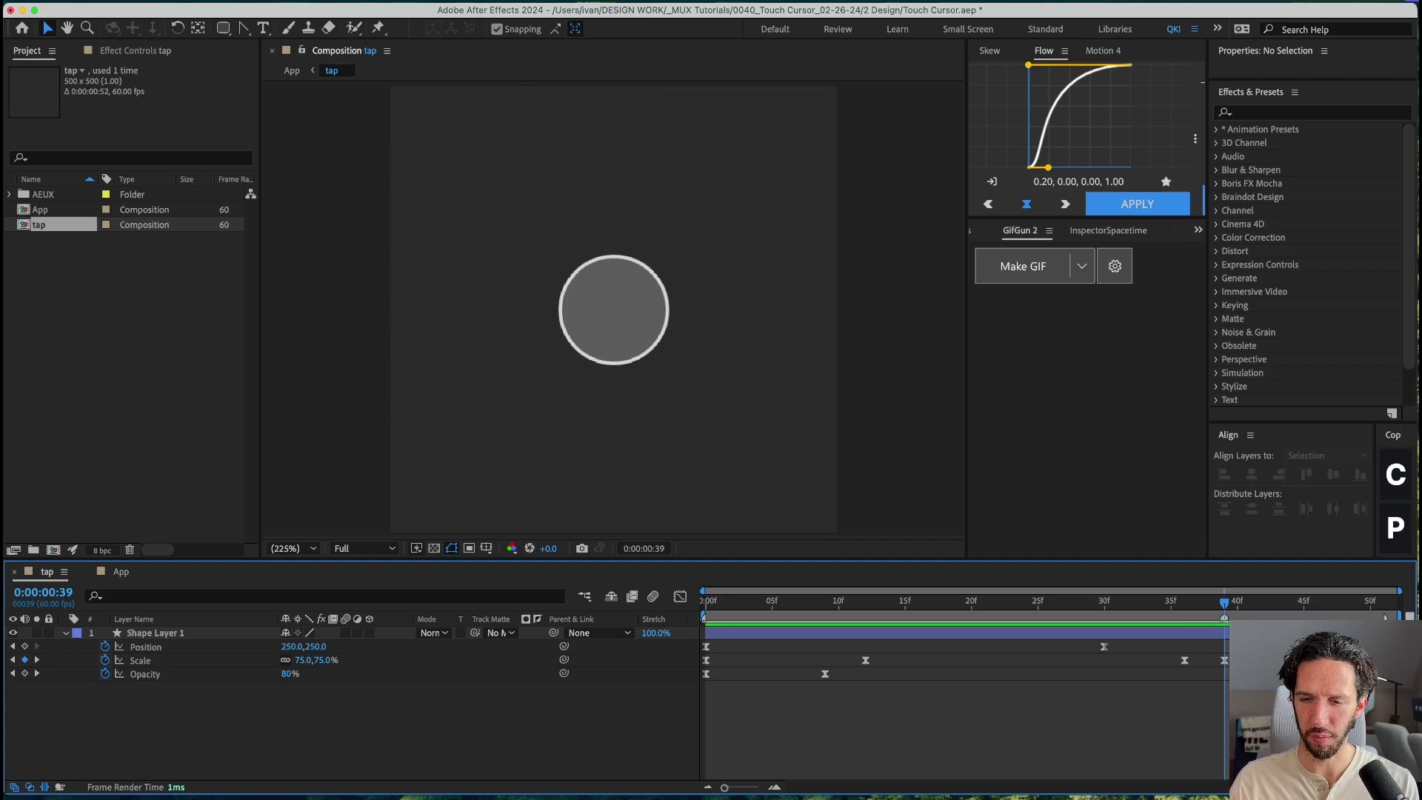
double_click(733, 617)
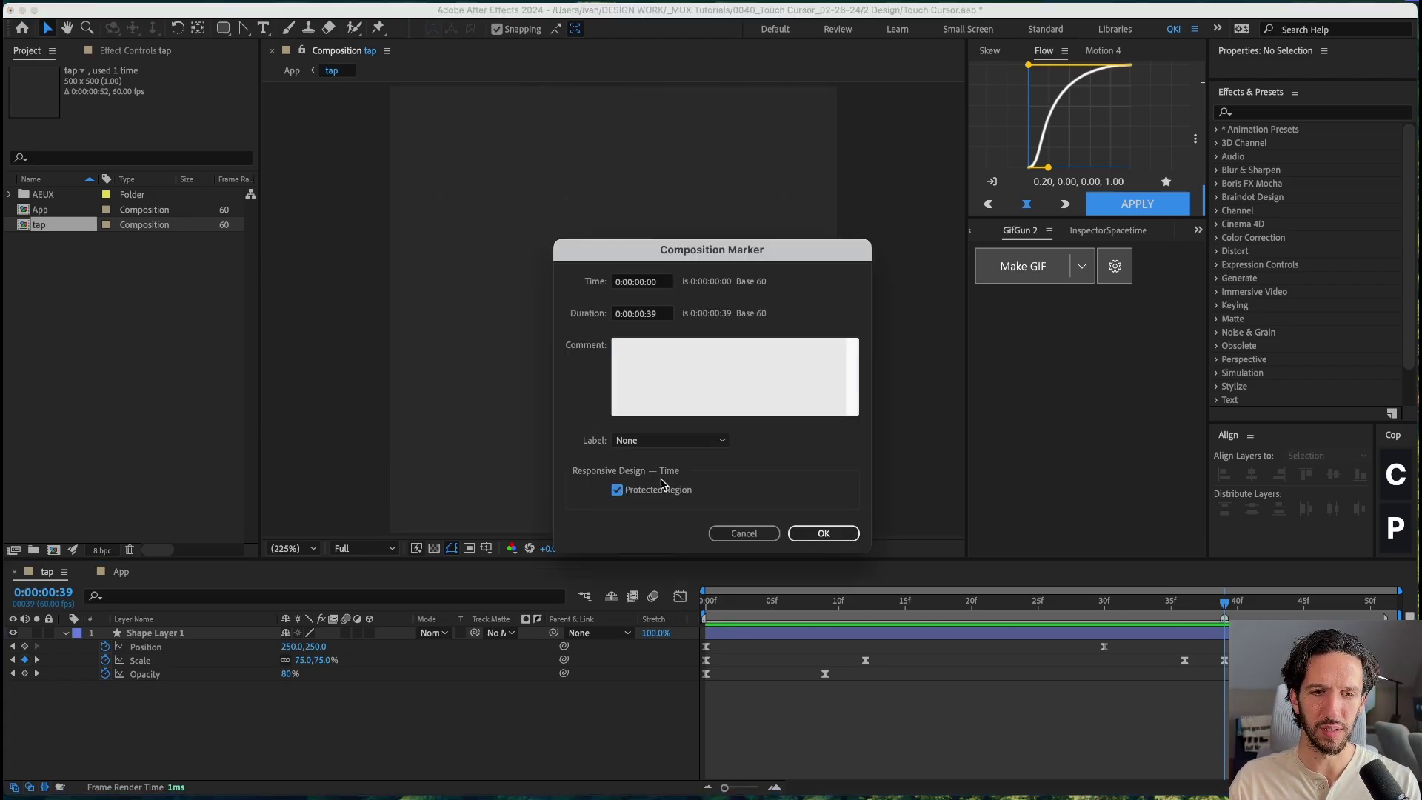
left_click(824, 533)
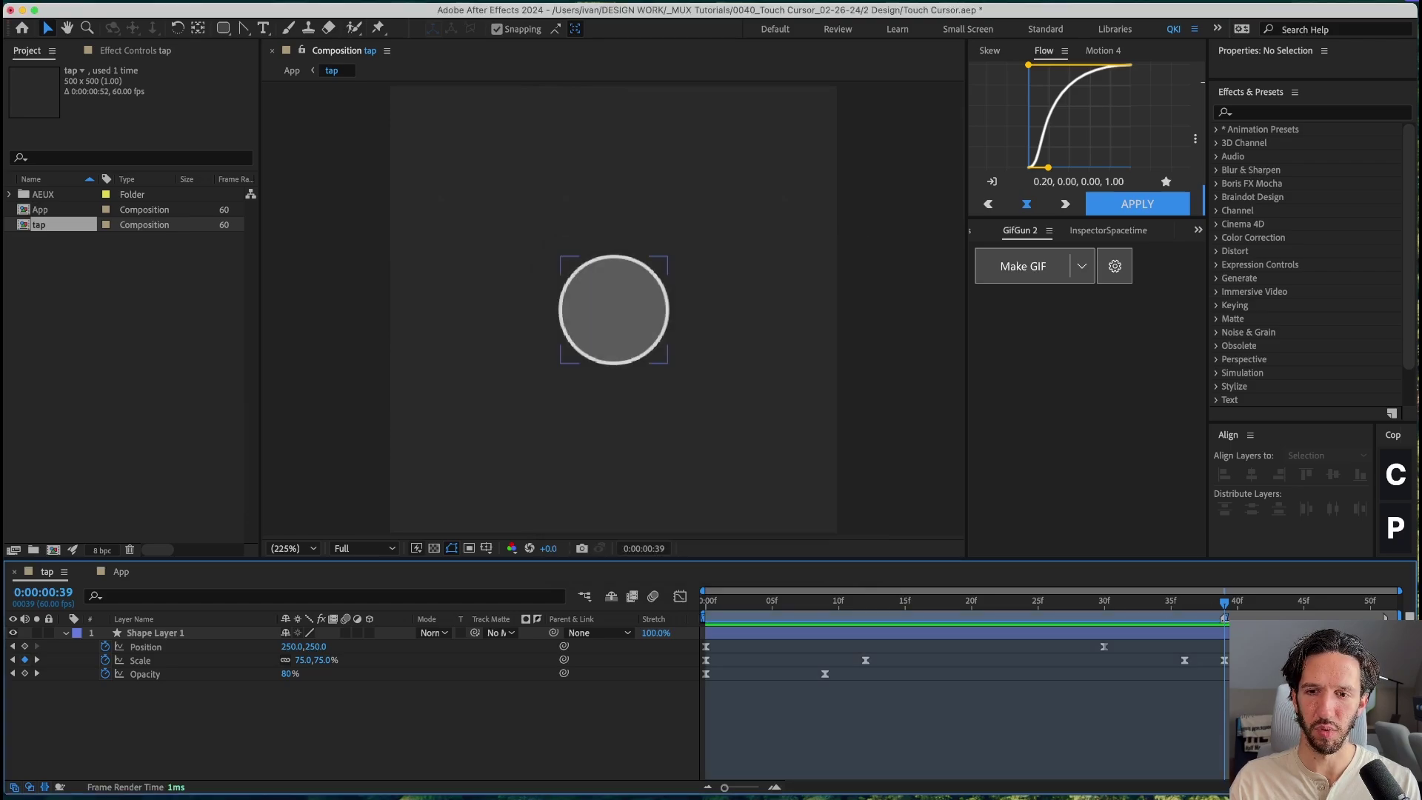
Step: Add a second protected-region marker at frame 39 covering 39–51
key("alt+KP_Multiply")
left_click(659, 491)
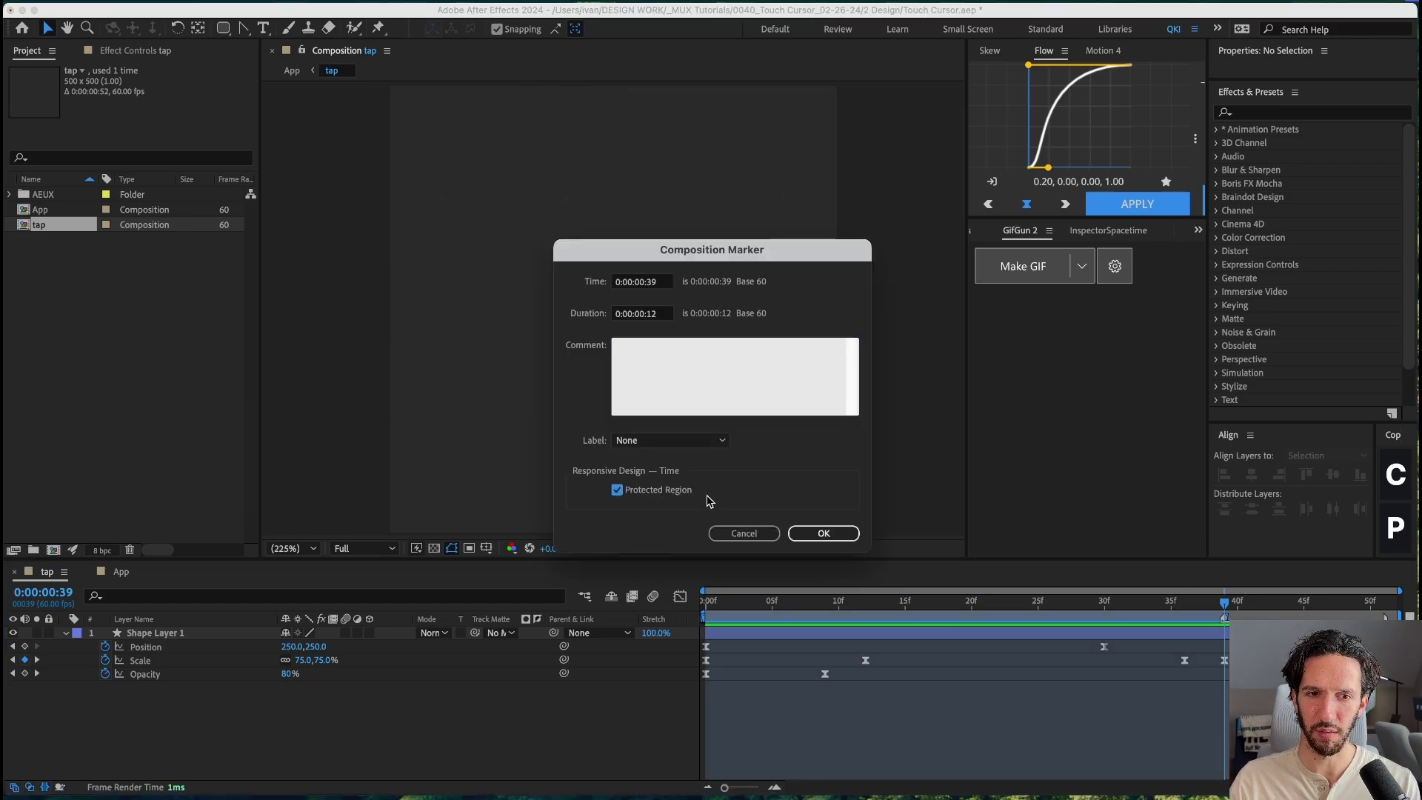
left_click(824, 533)
Step: Check the release around frame 39, then open the App composition
key("Page_Up")
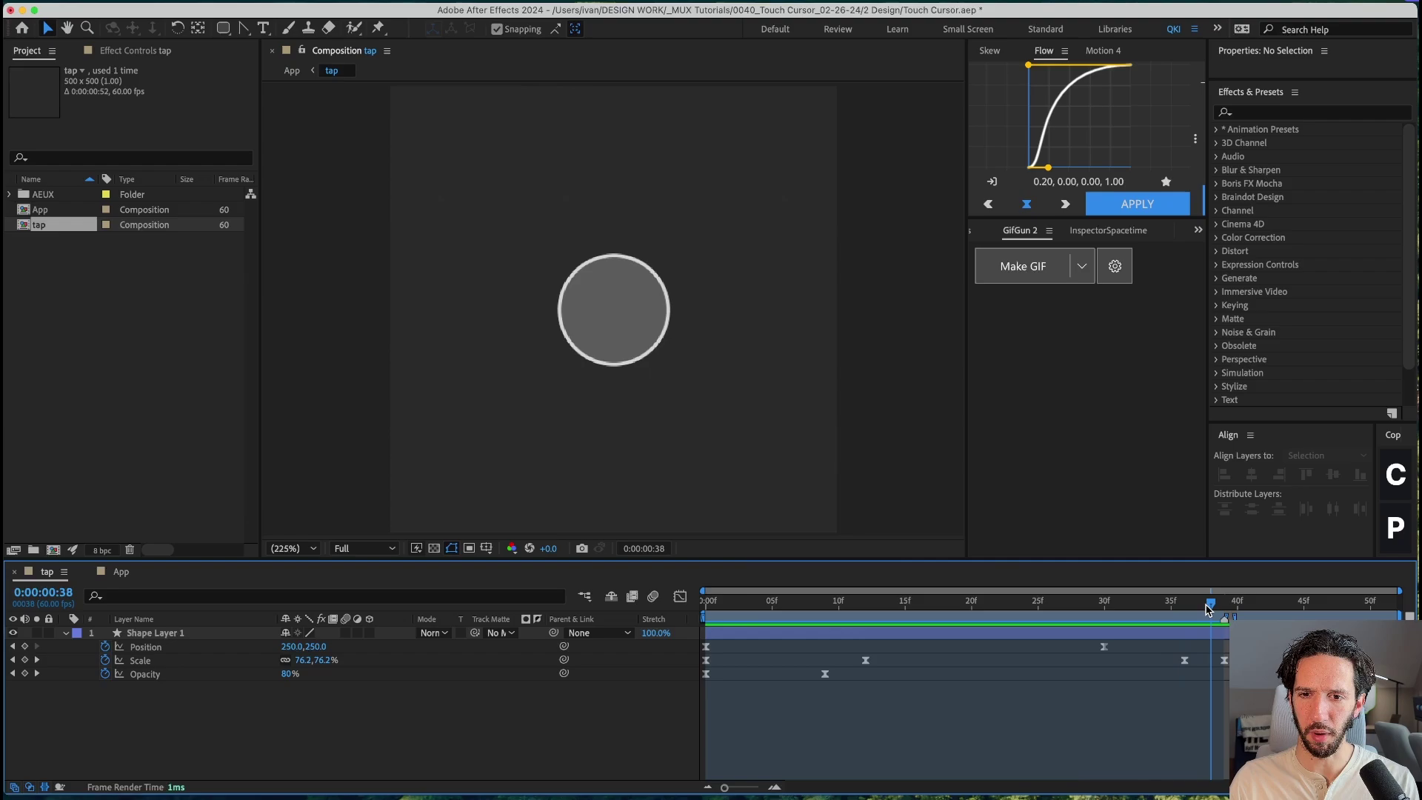
mouse_move(1220, 606)
left_mouse_down()
mouse_move(1171, 606)
mouse_move(1226, 607)
left_mouse_up()
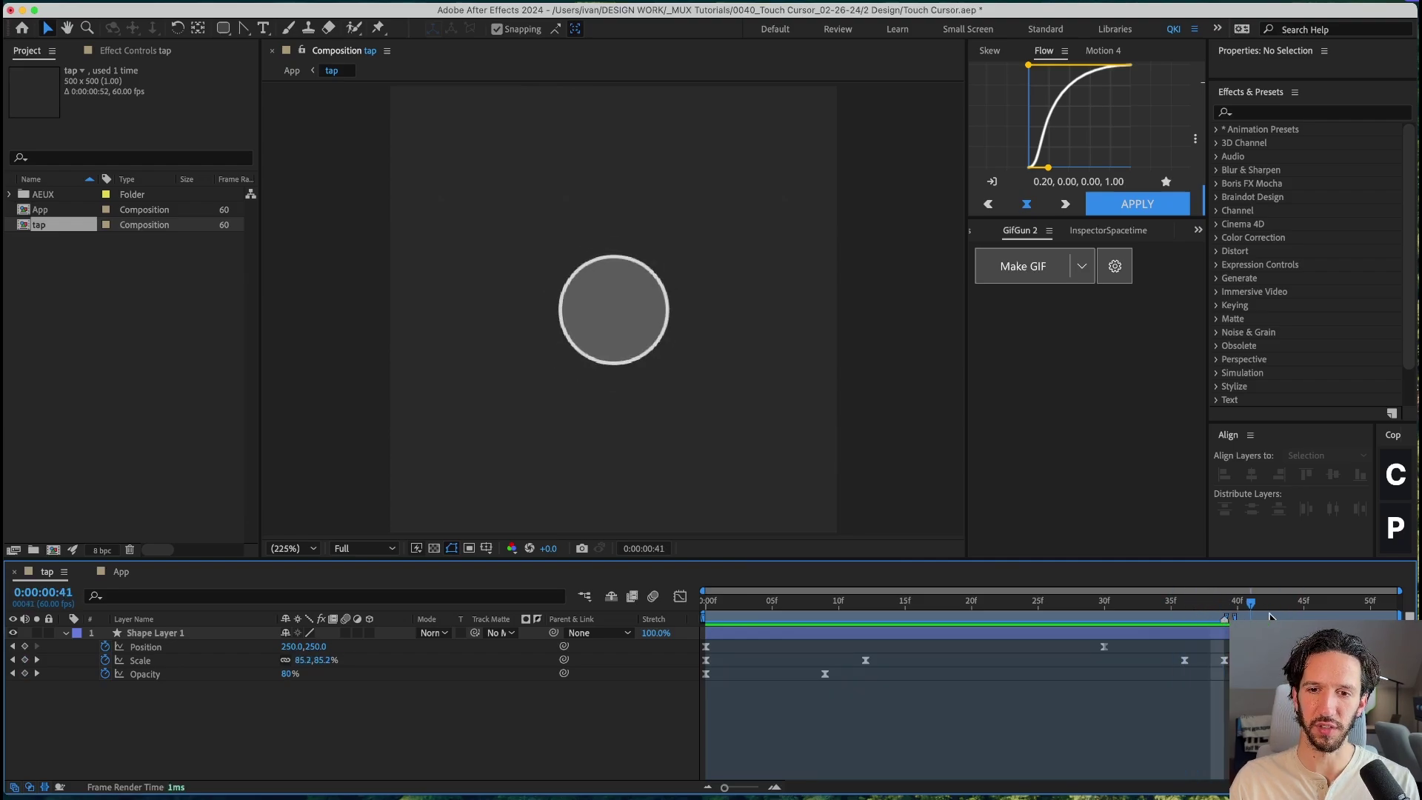
double_click(40, 209)
left_click_drag(47, 240, 221, 542)
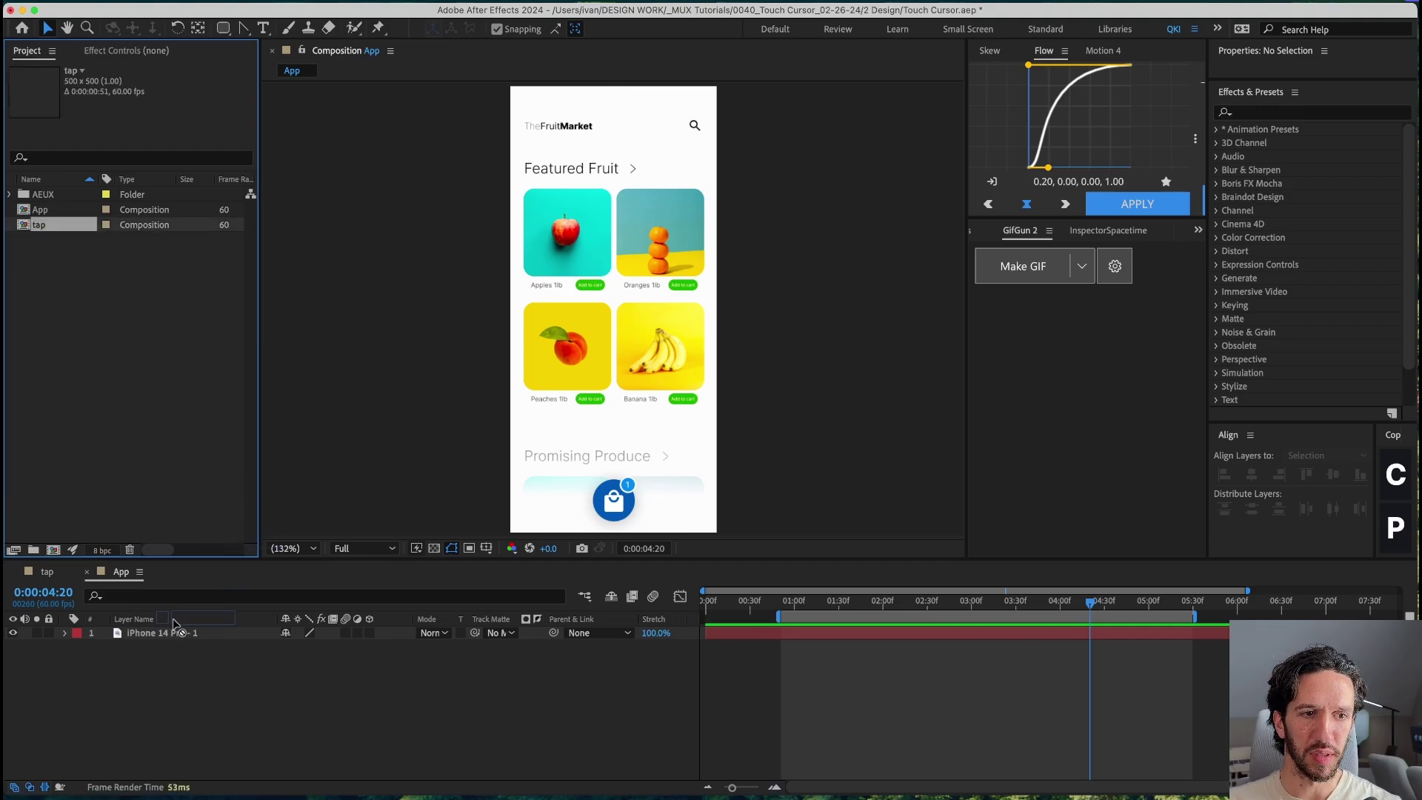
Step: Add the tap comp to the App timeline, starting around 03:10 over the fruit screen
left_click_drag(175, 624, 188, 631)
left_click_drag(720, 637, 964, 636)
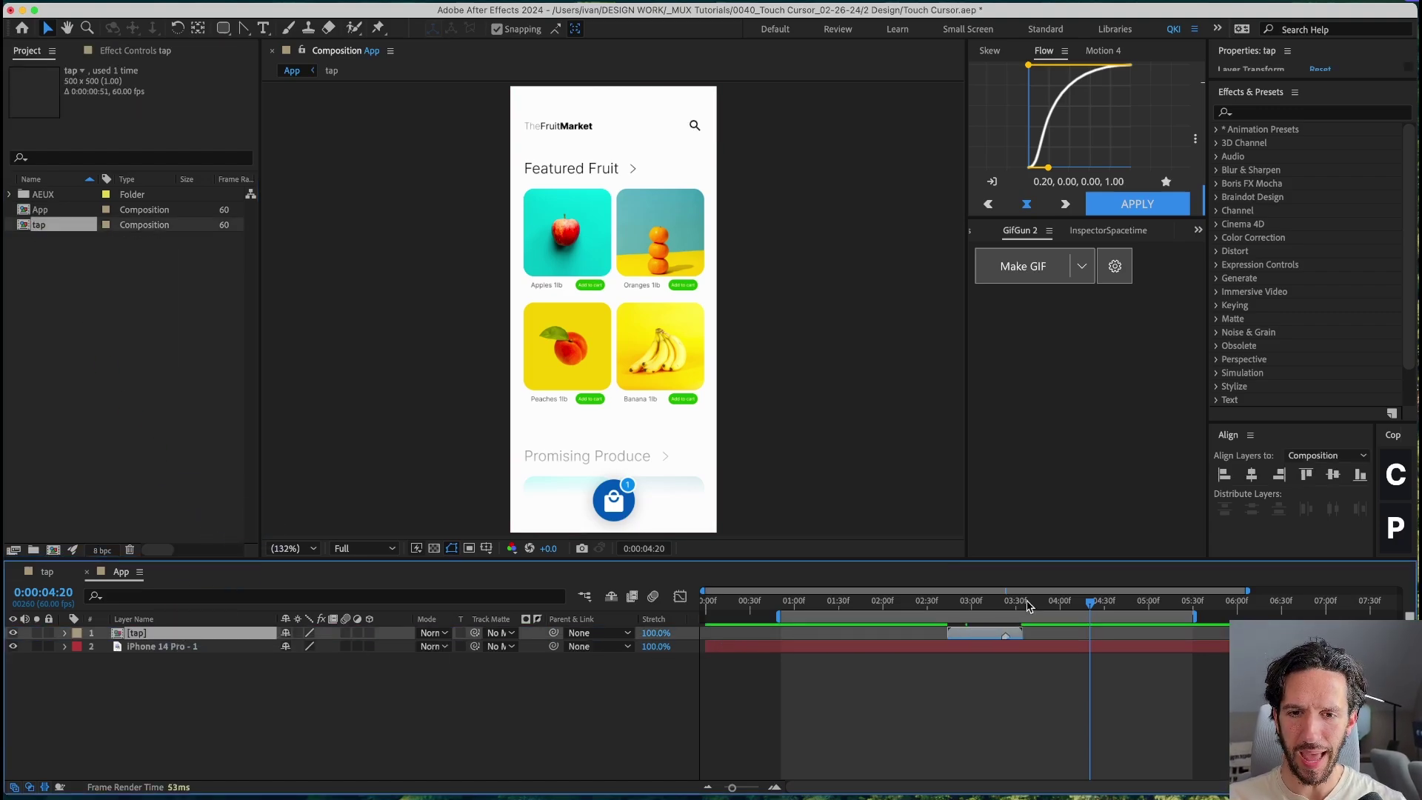
left_click(996, 606)
scroll(1036, 653, "up", 5)
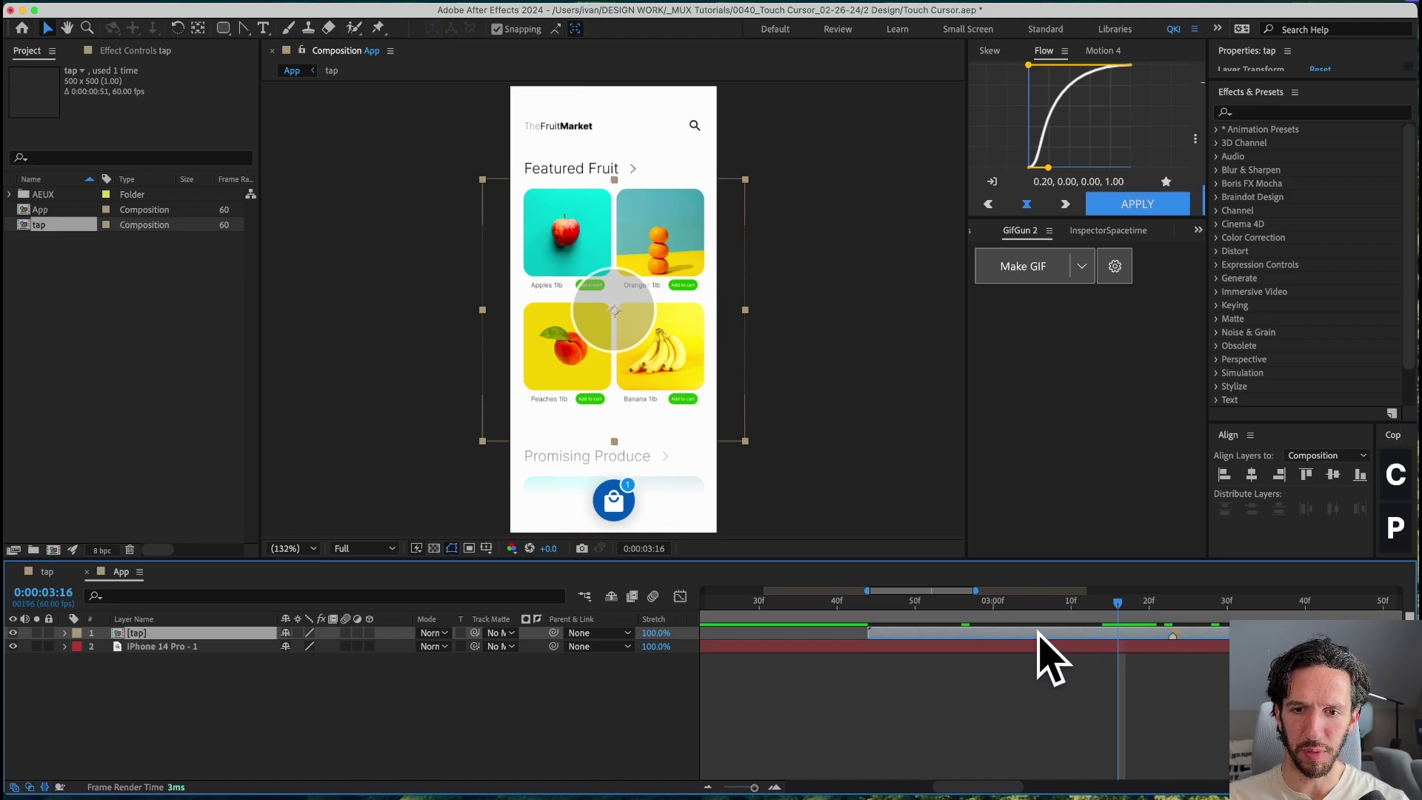
scroll(1066, 638, "down", 4)
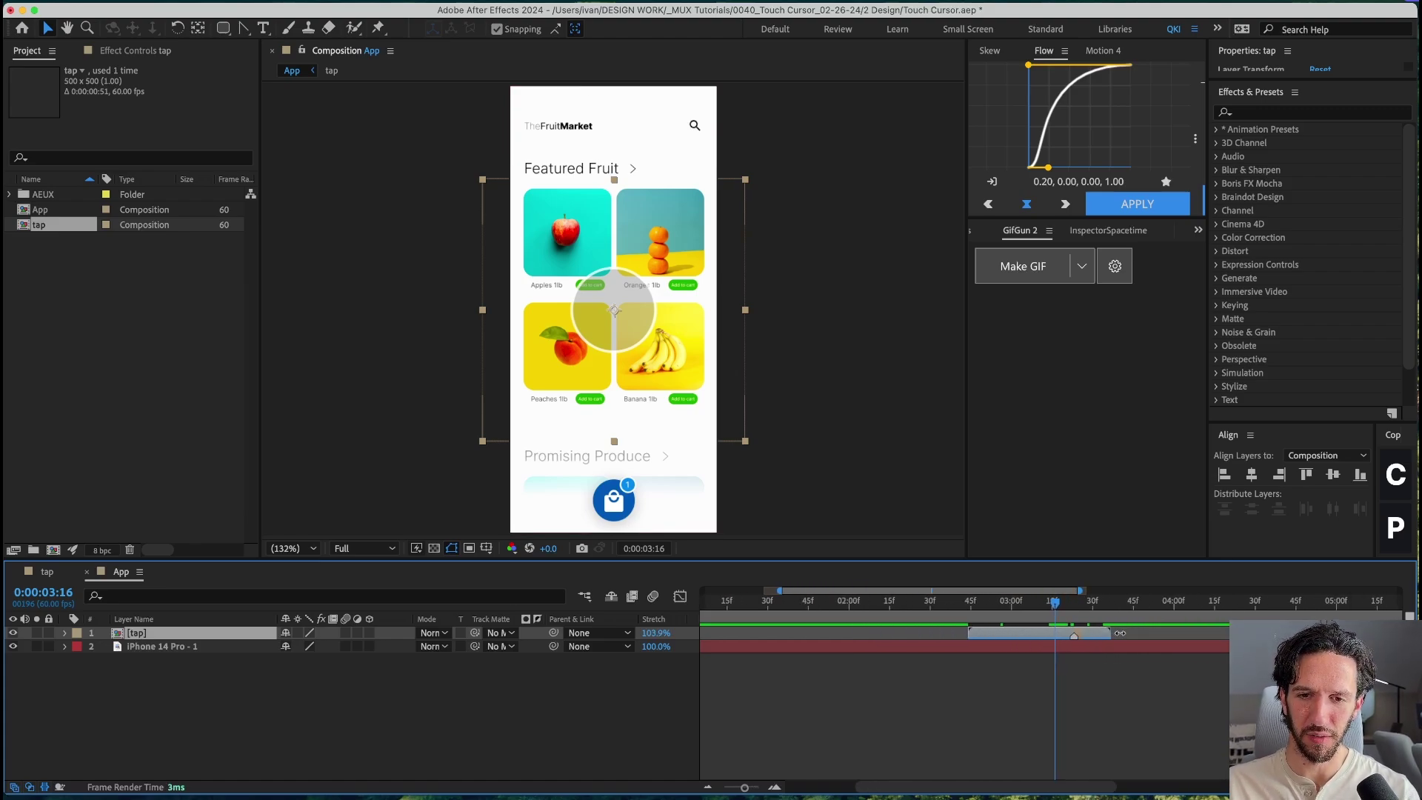
Step: Stretch the tap layer to 243.1% and scrub through the longer tap animation
left_click_drag(1120, 633, 1192, 635)
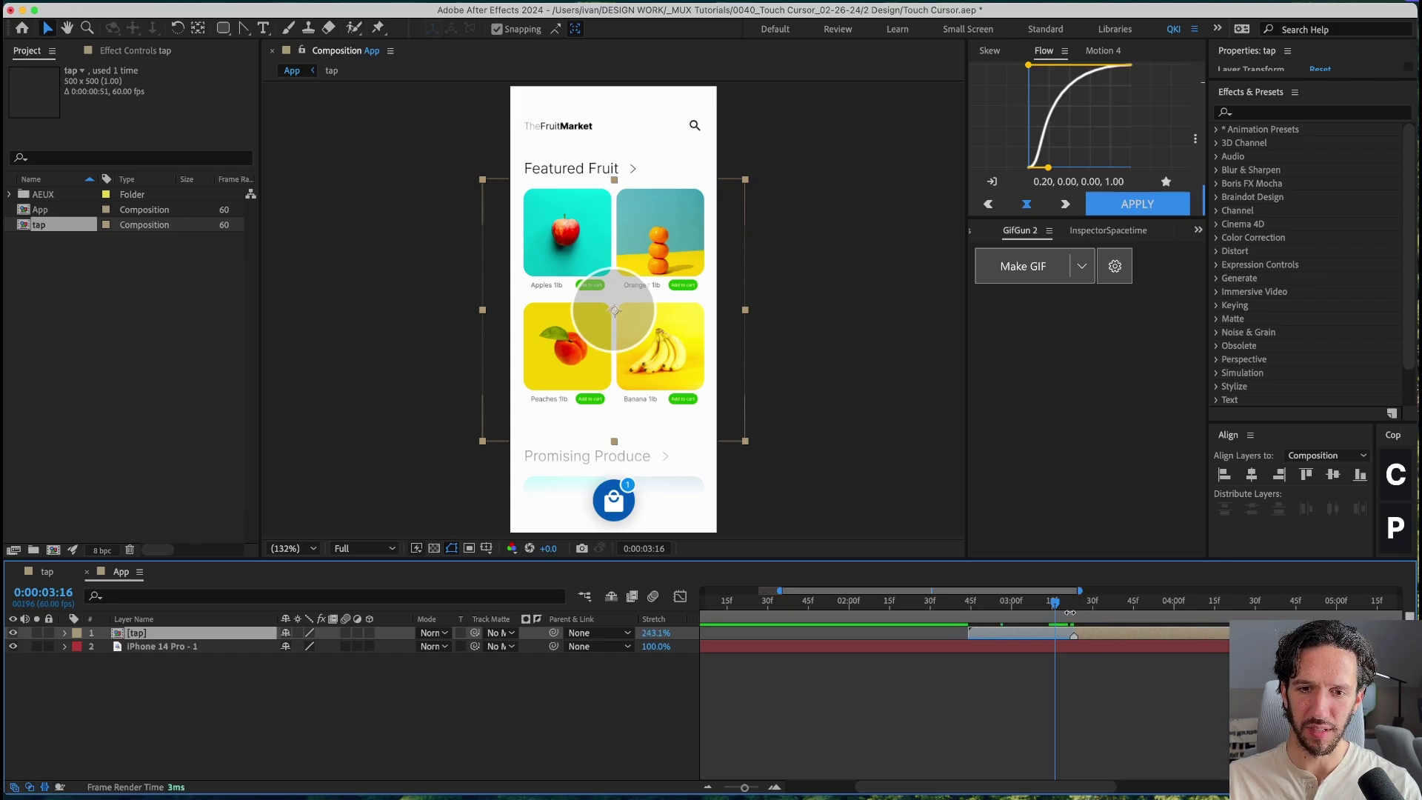
left_click_drag(1061, 609, 1291, 607)
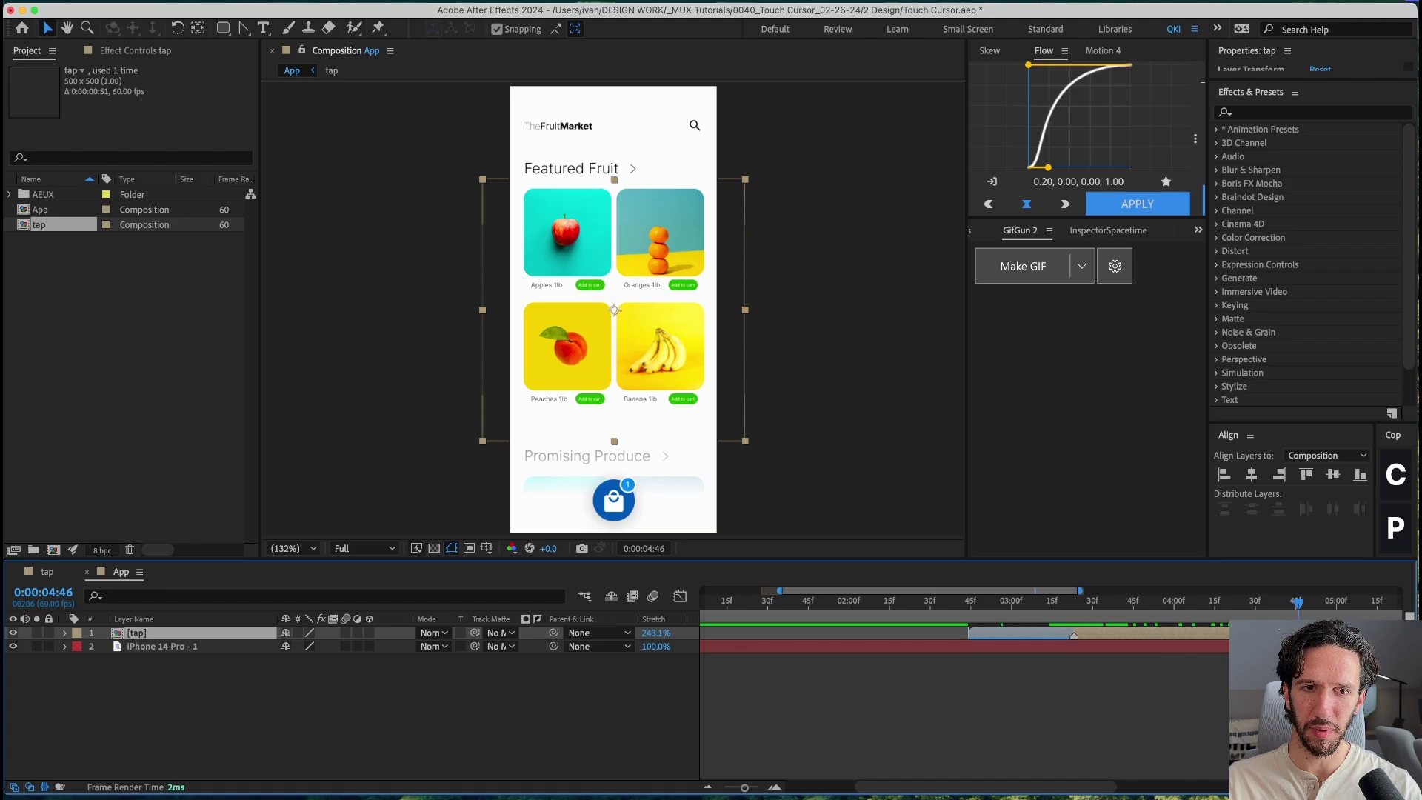
left_click_drag(1048, 607, 1161, 650)
key("space")
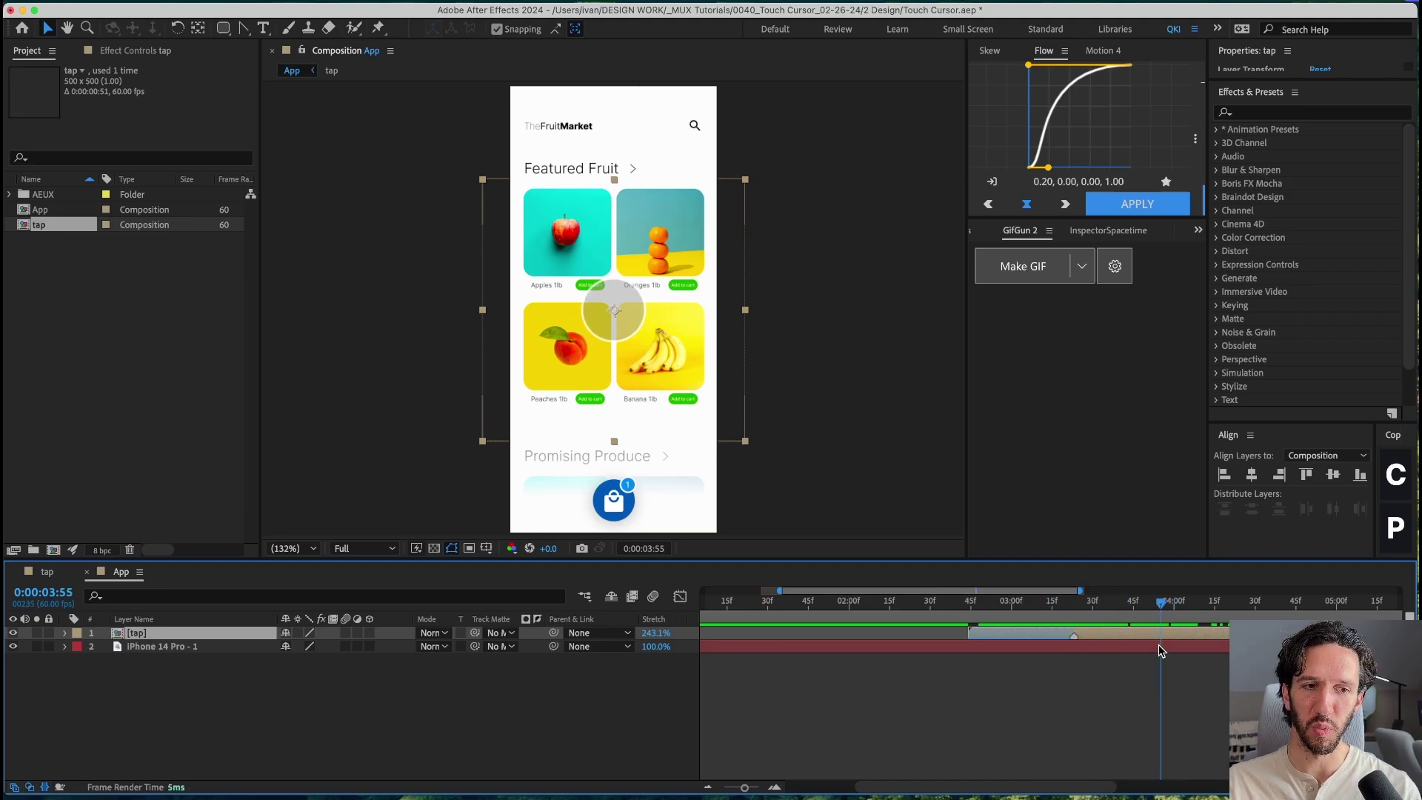
left_click(1109, 698)
left_click(1041, 620)
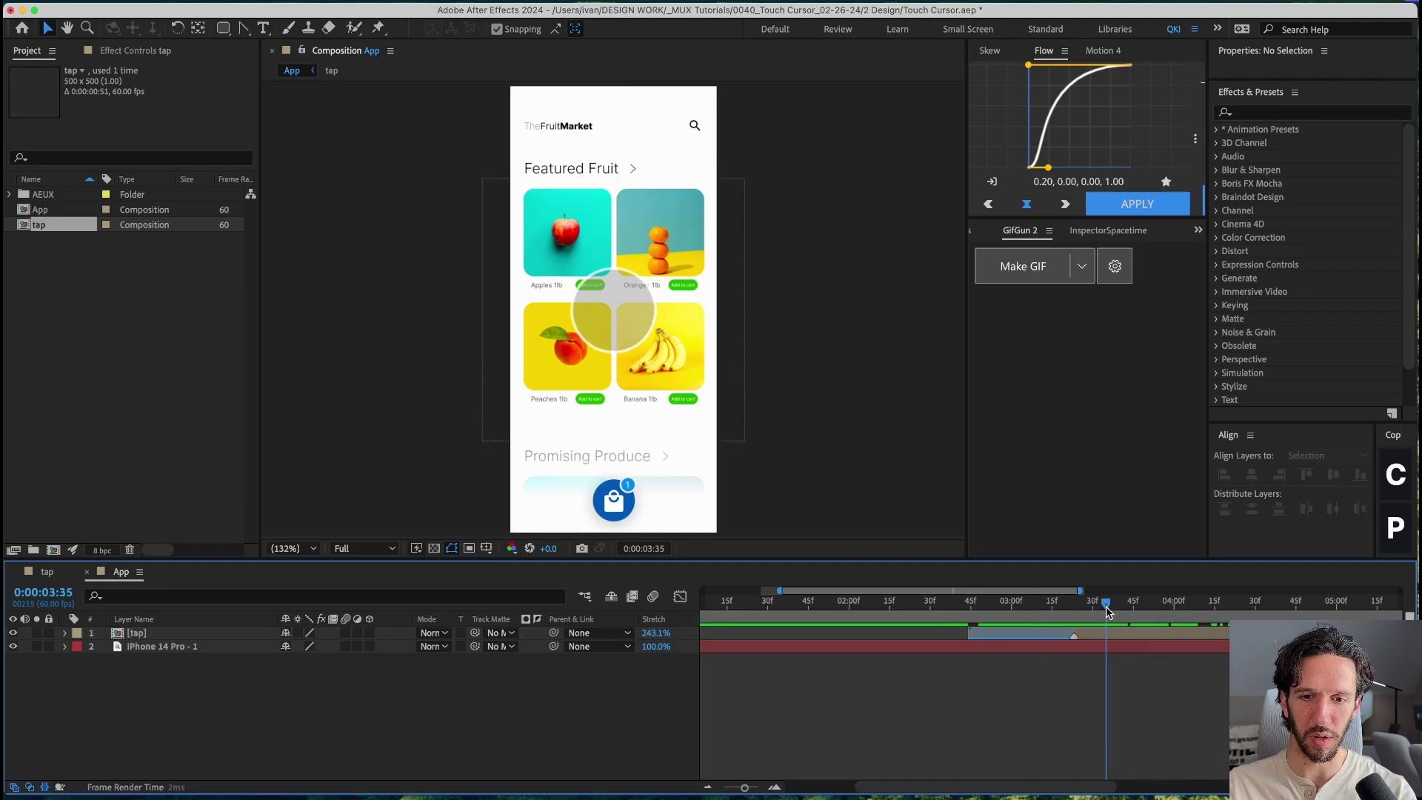
left_click_drag(1105, 606, 1068, 606)
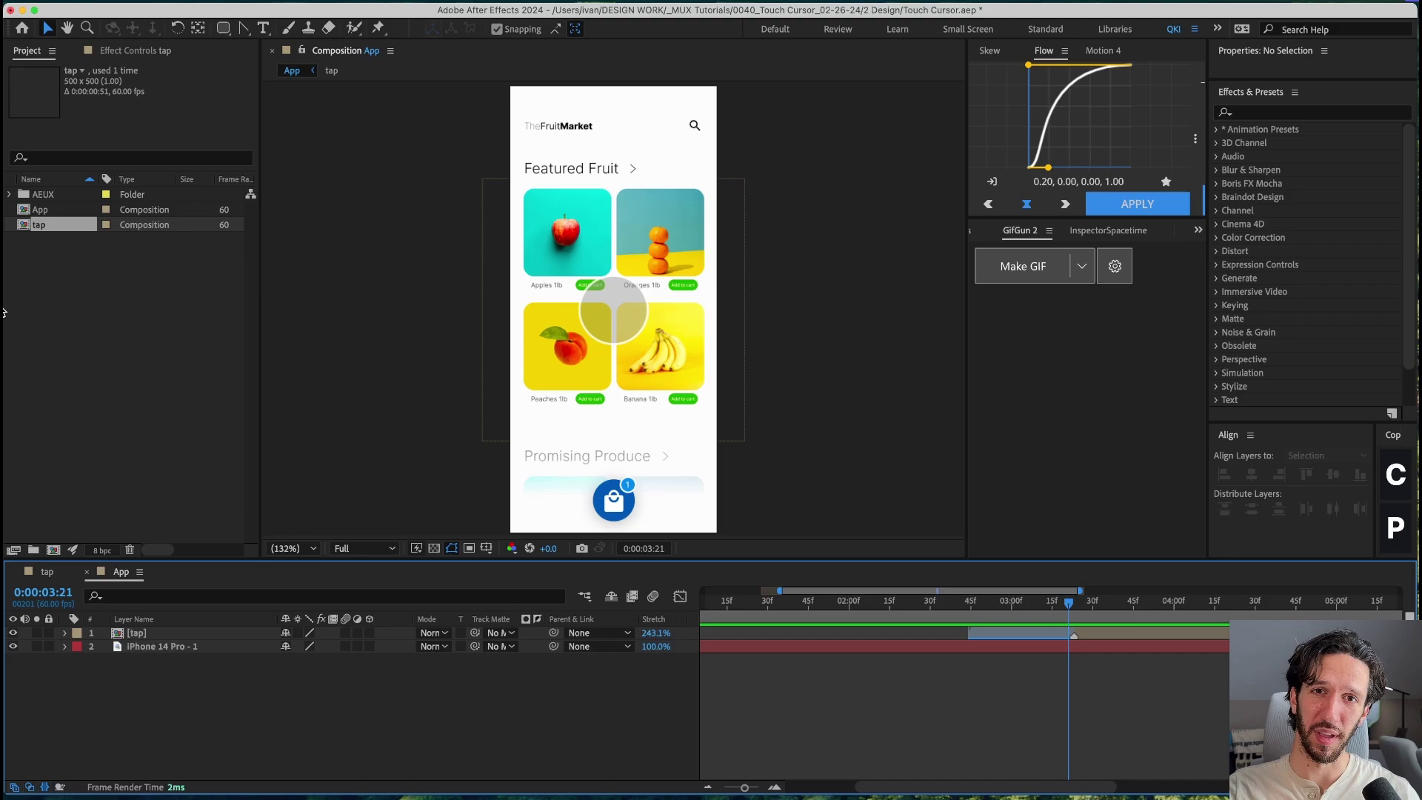
Step: Duplicate the tap comp as Swipe, open it, and move the circle to the left
key("super+d")
key("Return")
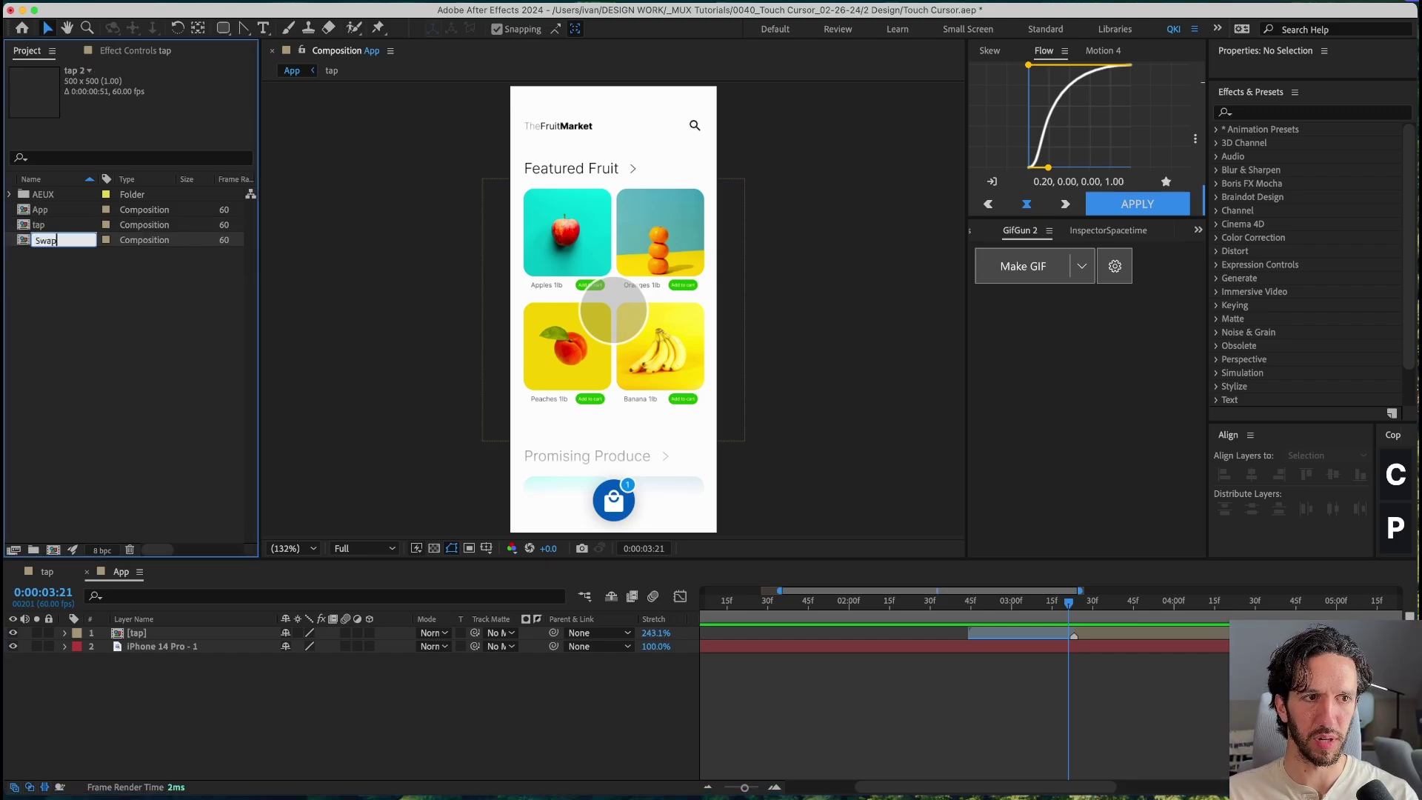
key("Return")
double_click(45, 225)
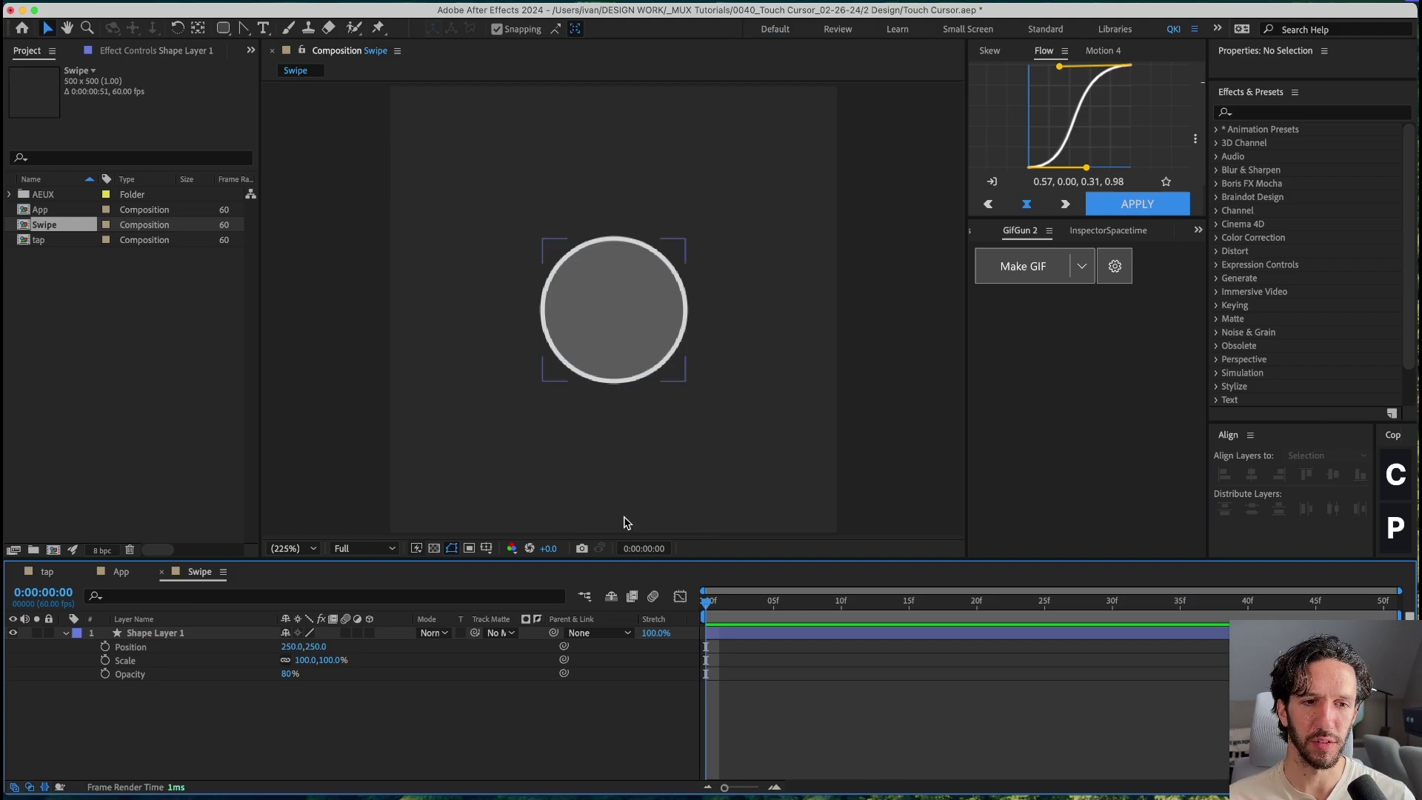
left_click(614, 341)
left_click_drag(635, 348, 504, 347)
left_click(192, 691)
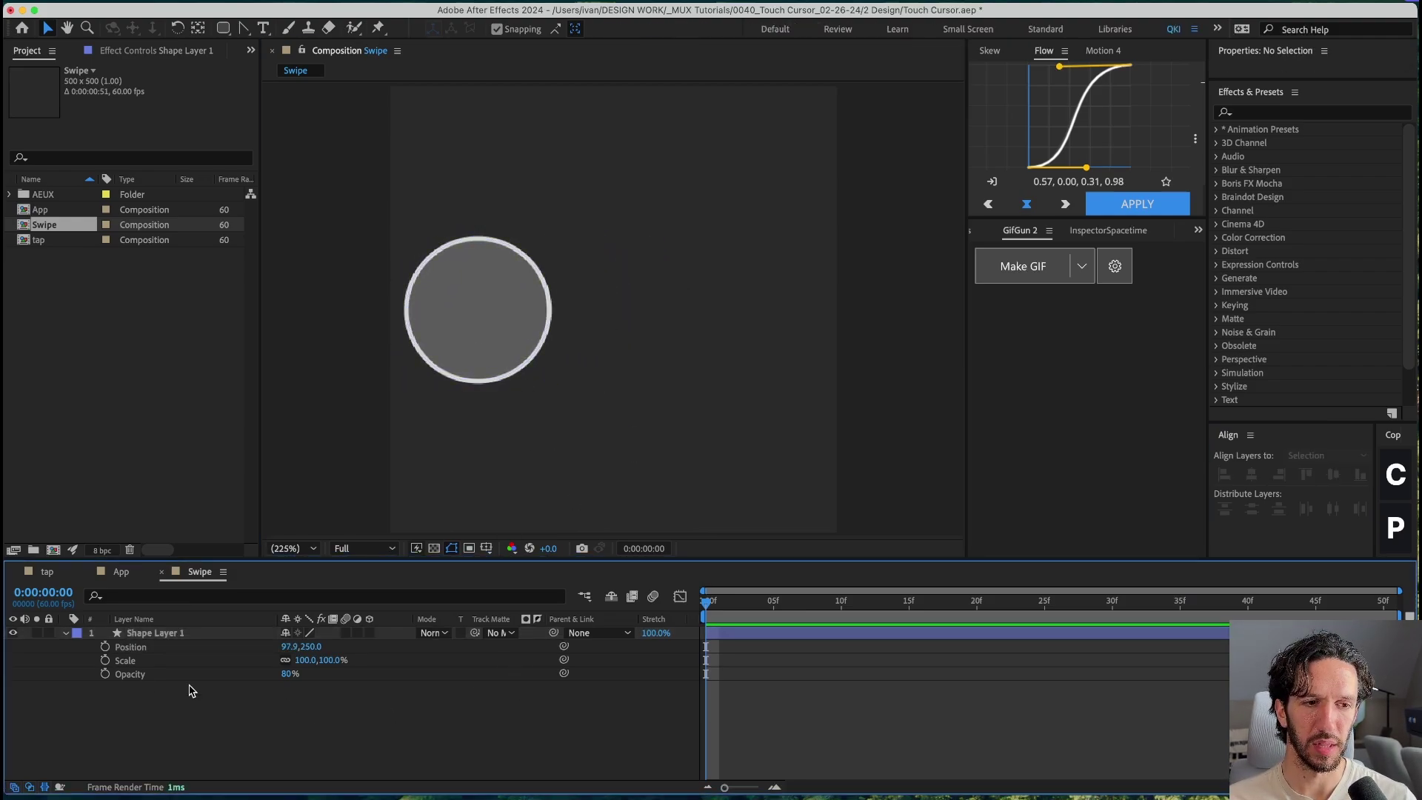
Step: Keyframe the circle's Opacity from 0% to 80% and Scale from 100% to 90% over 12 frames
left_click(105, 674)
key("shift+Page_Down")
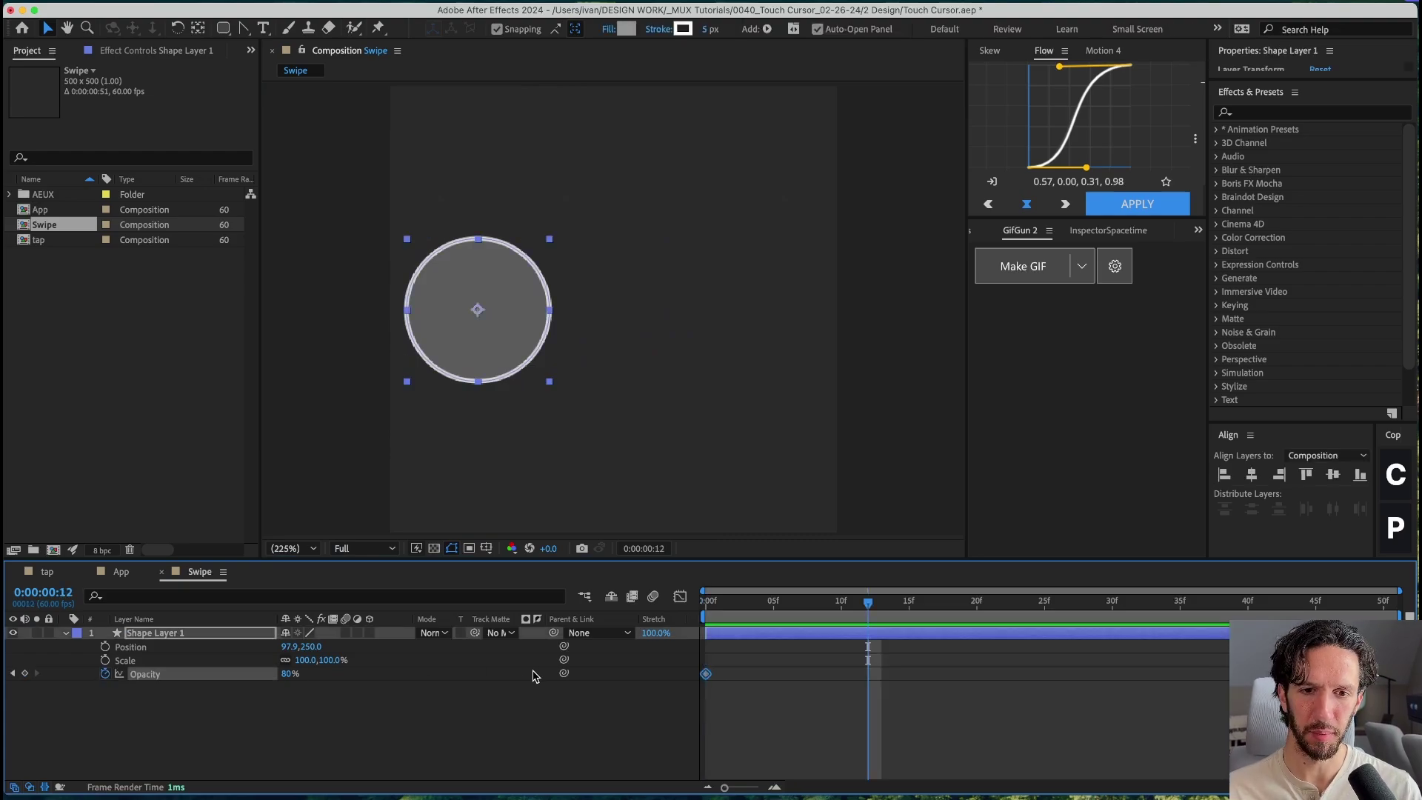
left_click(13, 675)
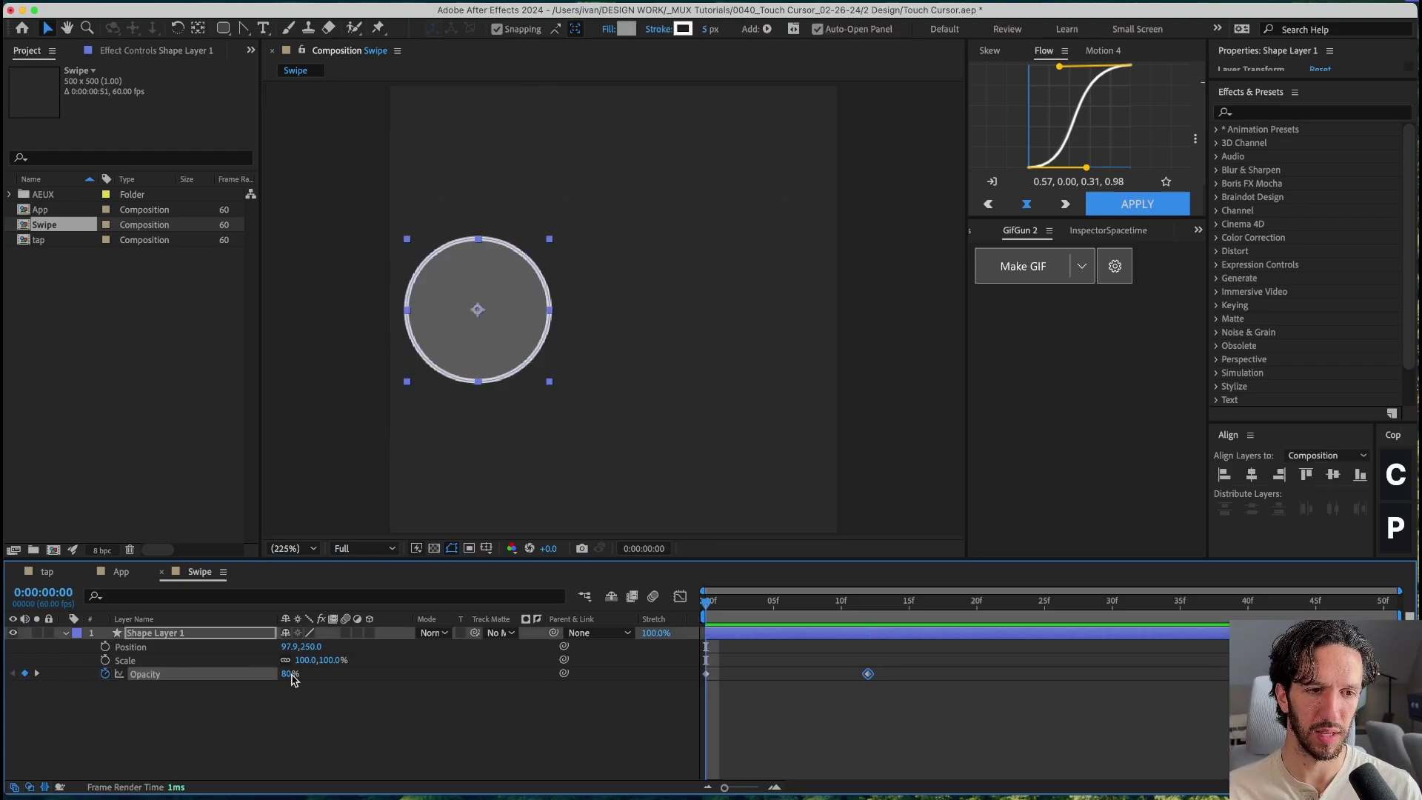
left_click_drag(291, 680, 285, 679)
left_click(105, 660)
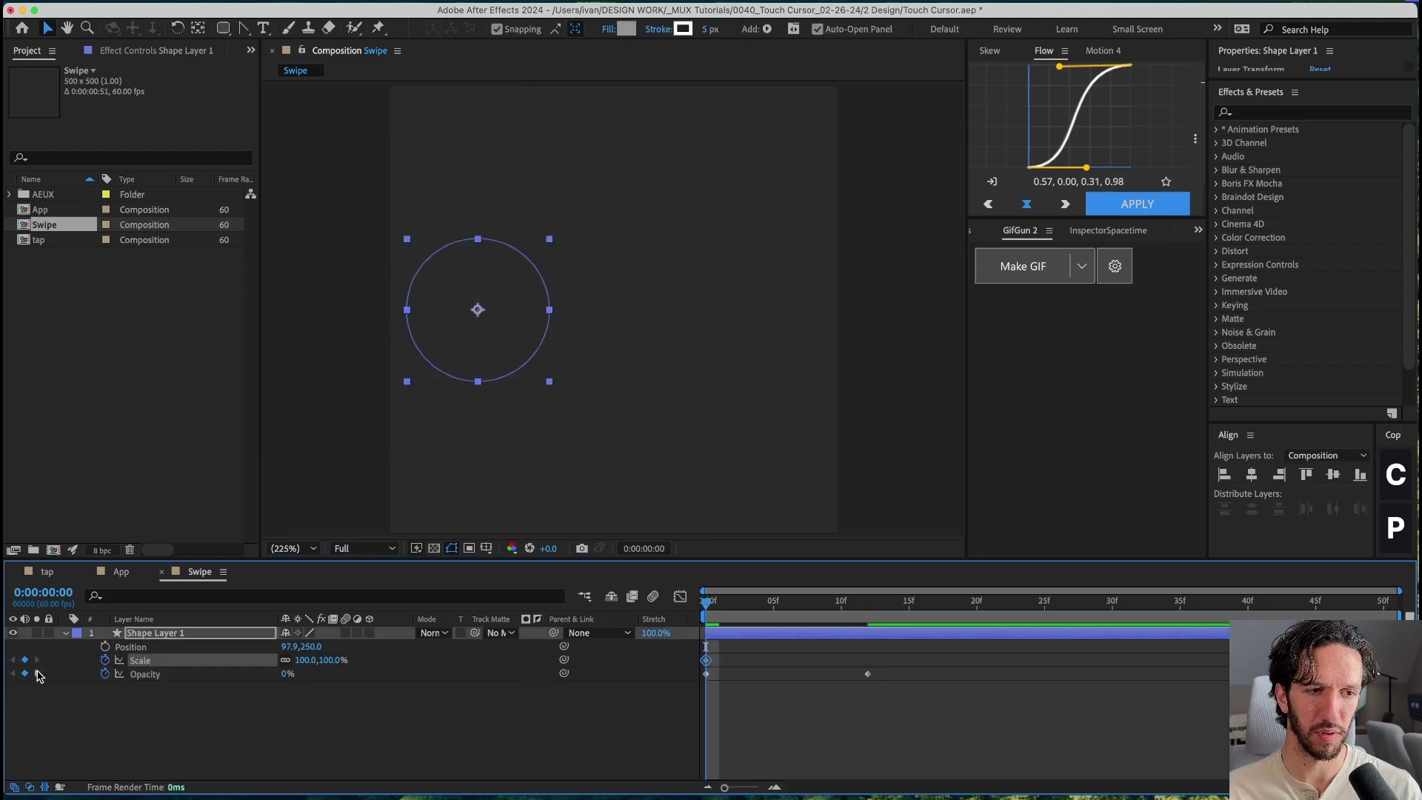
left_click(37, 674)
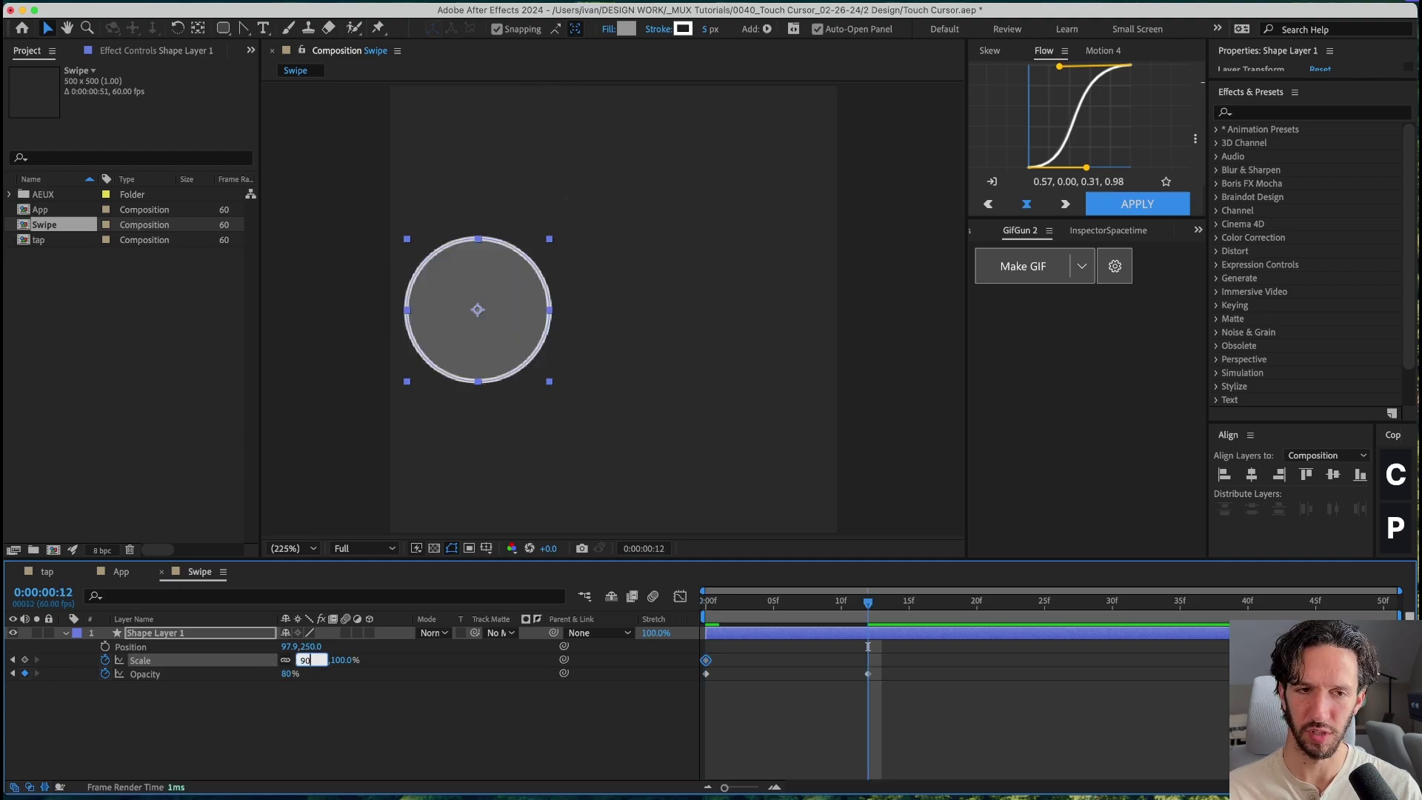
key("Return")
left_click_drag(760, 602, 837, 602)
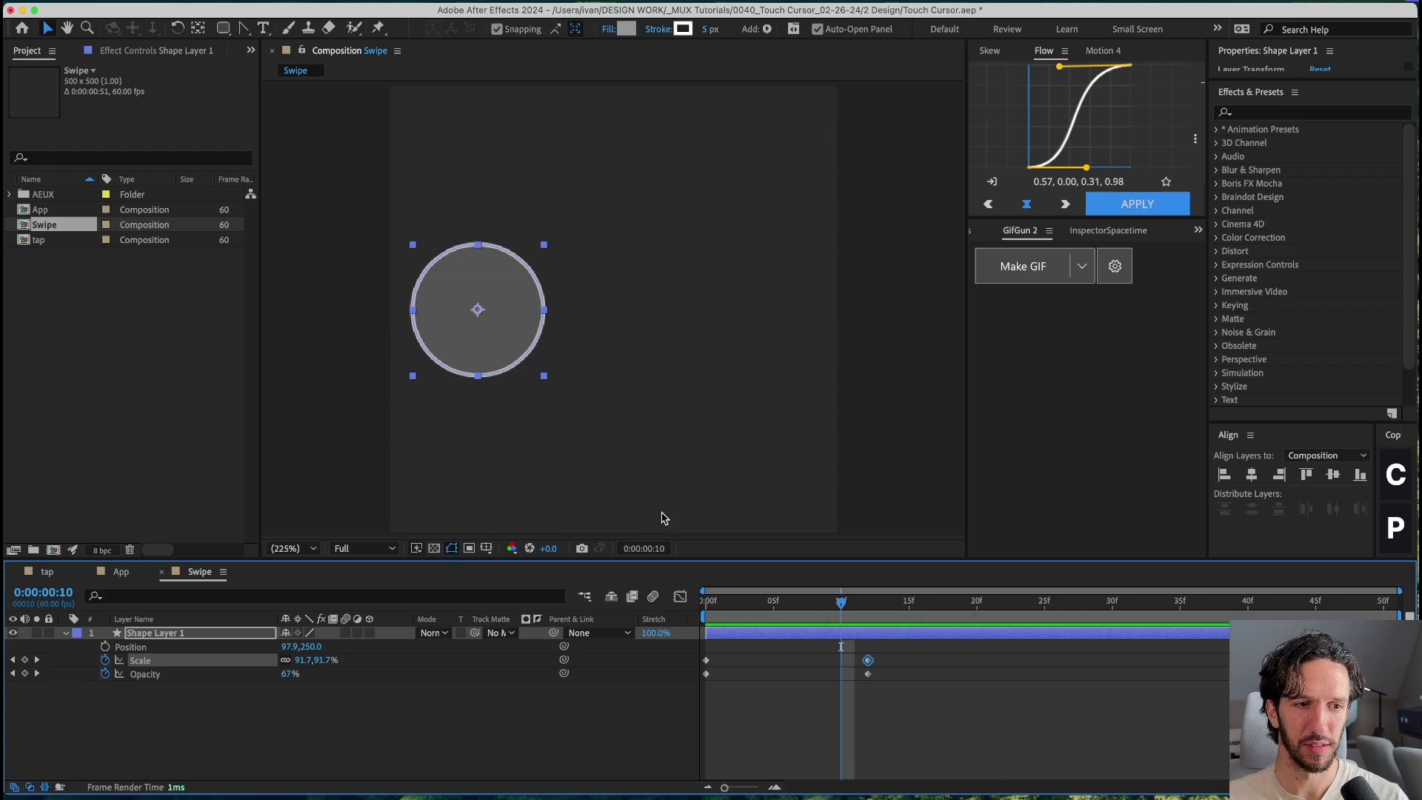
left_click_drag(848, 604, 1163, 621)
Step: Animate the circle's Position sliding right from frame 12 to frame 45, ending at 100% Scale
left_click(104, 647)
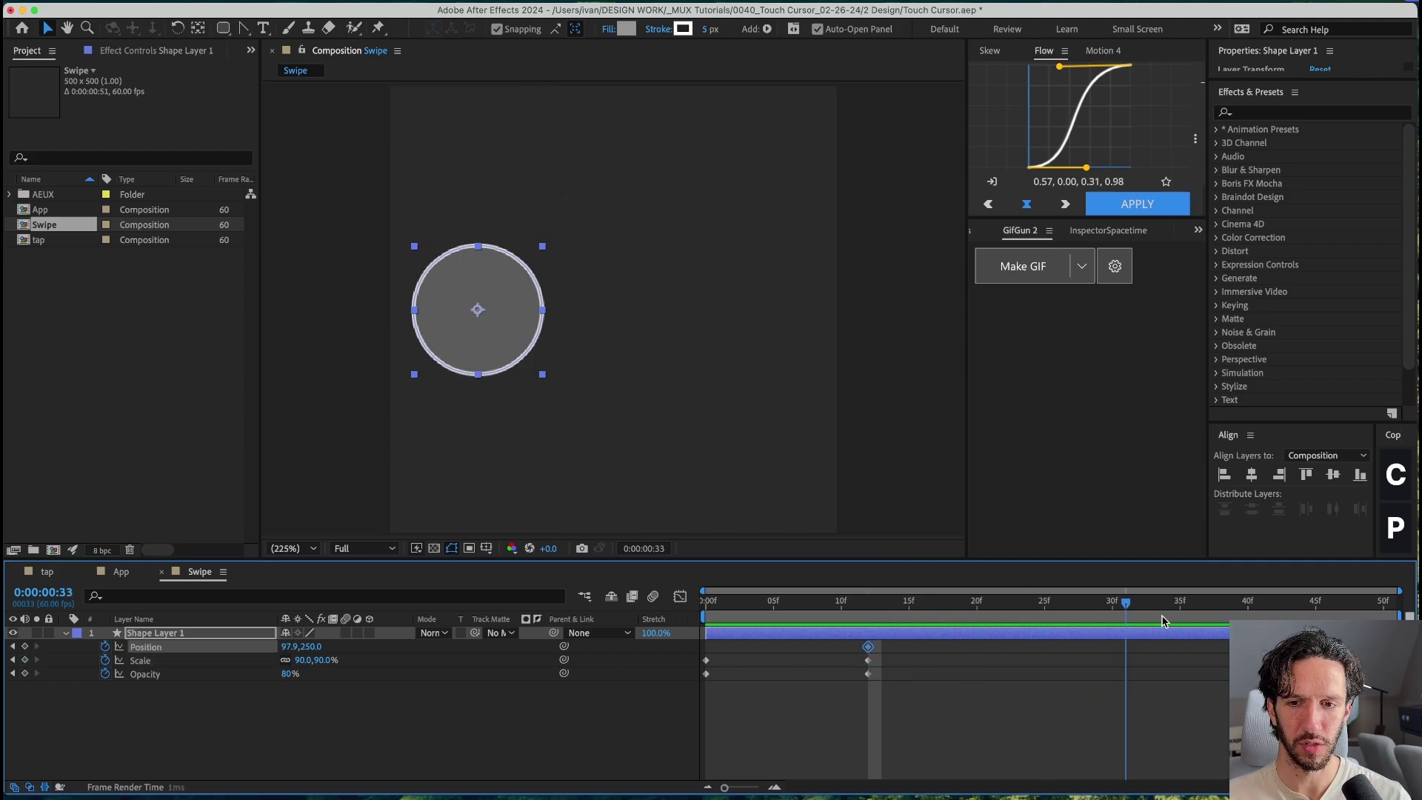
left_click(25, 647)
left_click_drag(523, 337, 771, 337)
left_click(738, 445)
left_click(1037, 633)
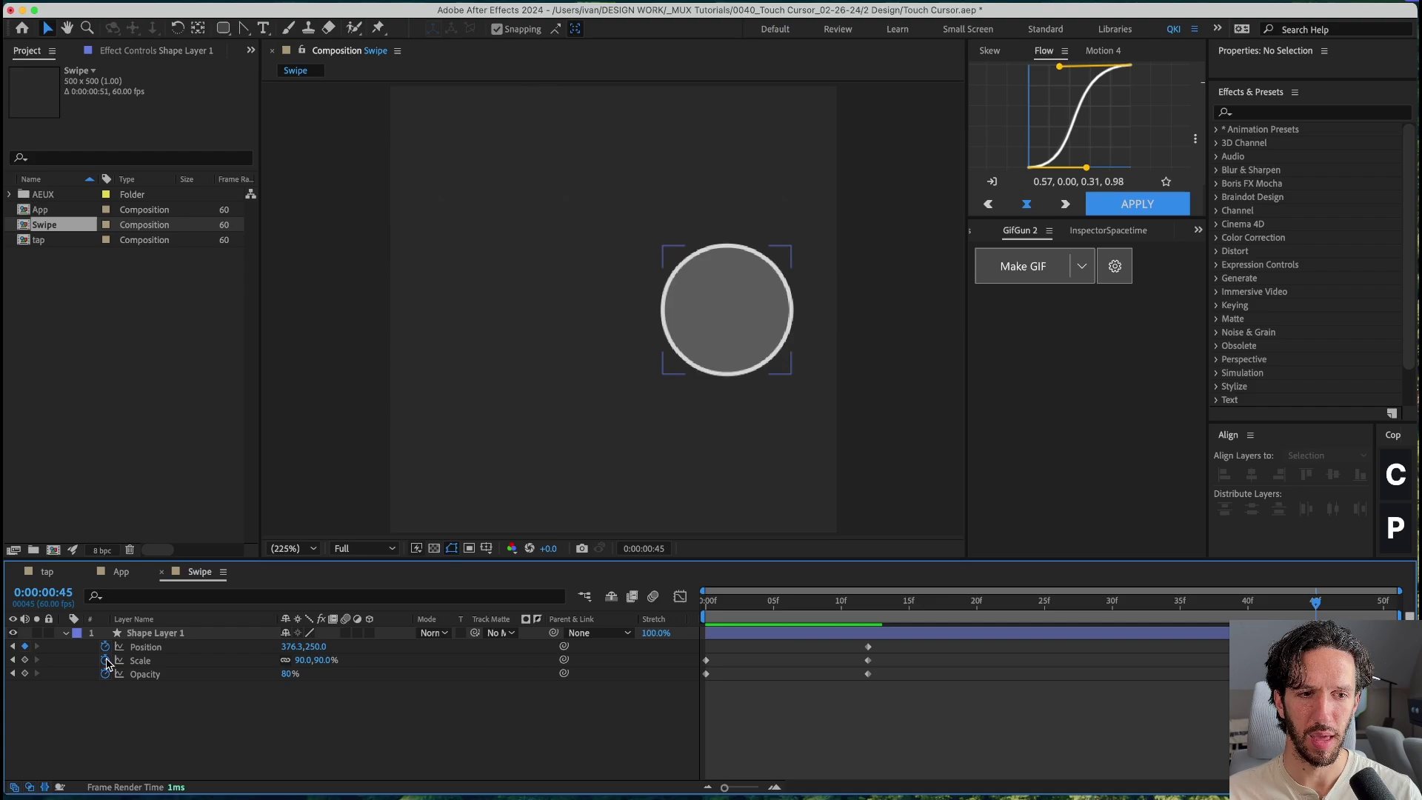
left_click(960, 635)
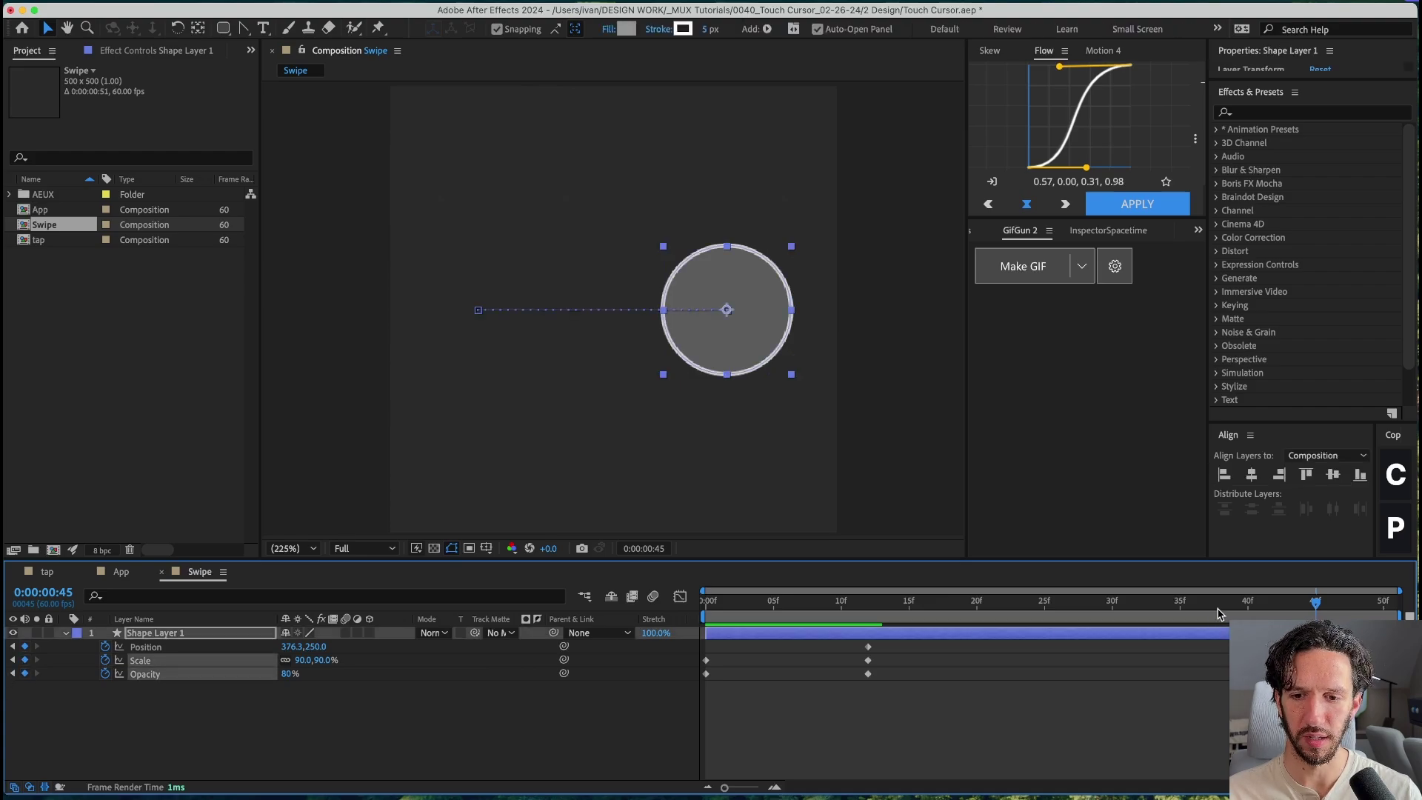
key("Page_Up")
key("Page_Up")
key("Page_Up")
key("Page_Up")
key("Page_Up")
key("Page_Up")
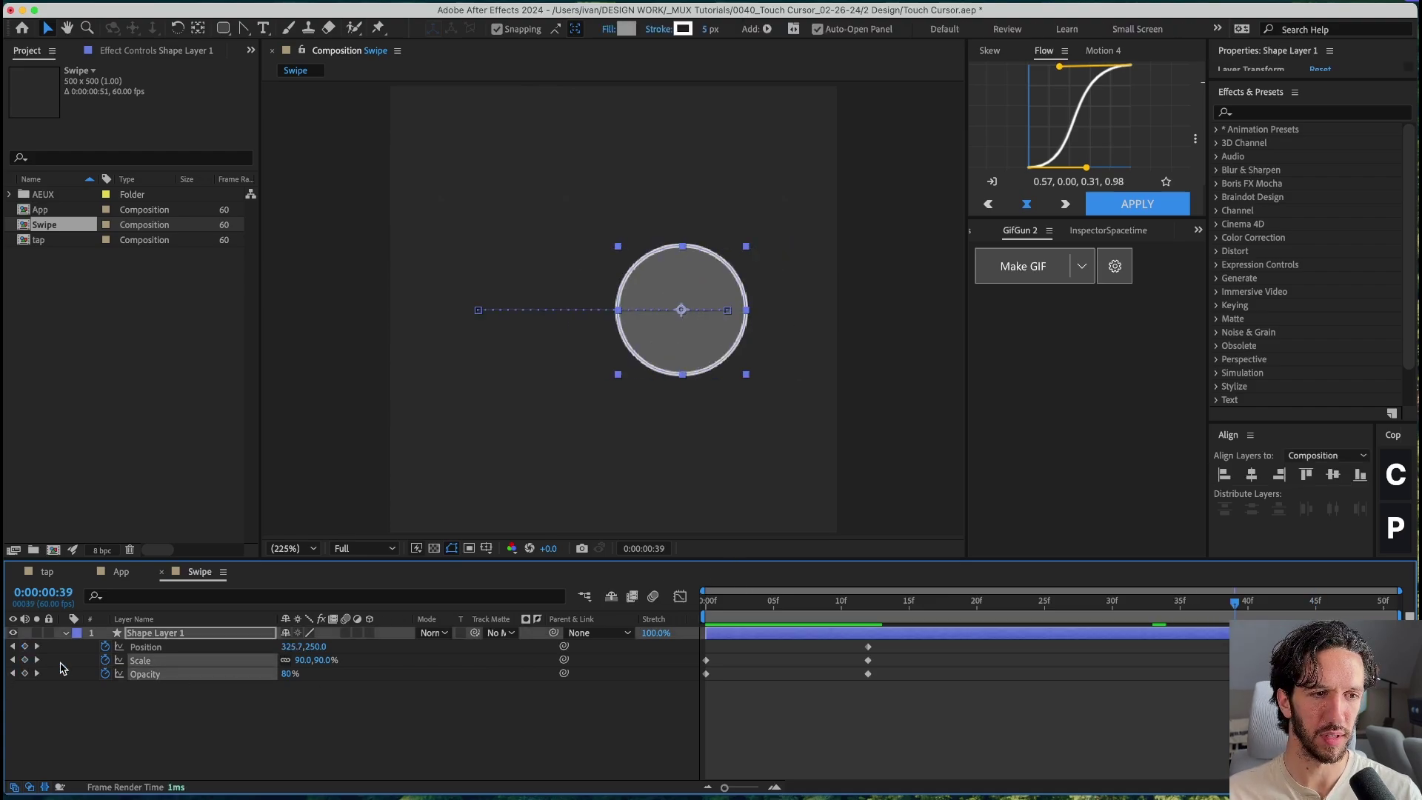
key("k")
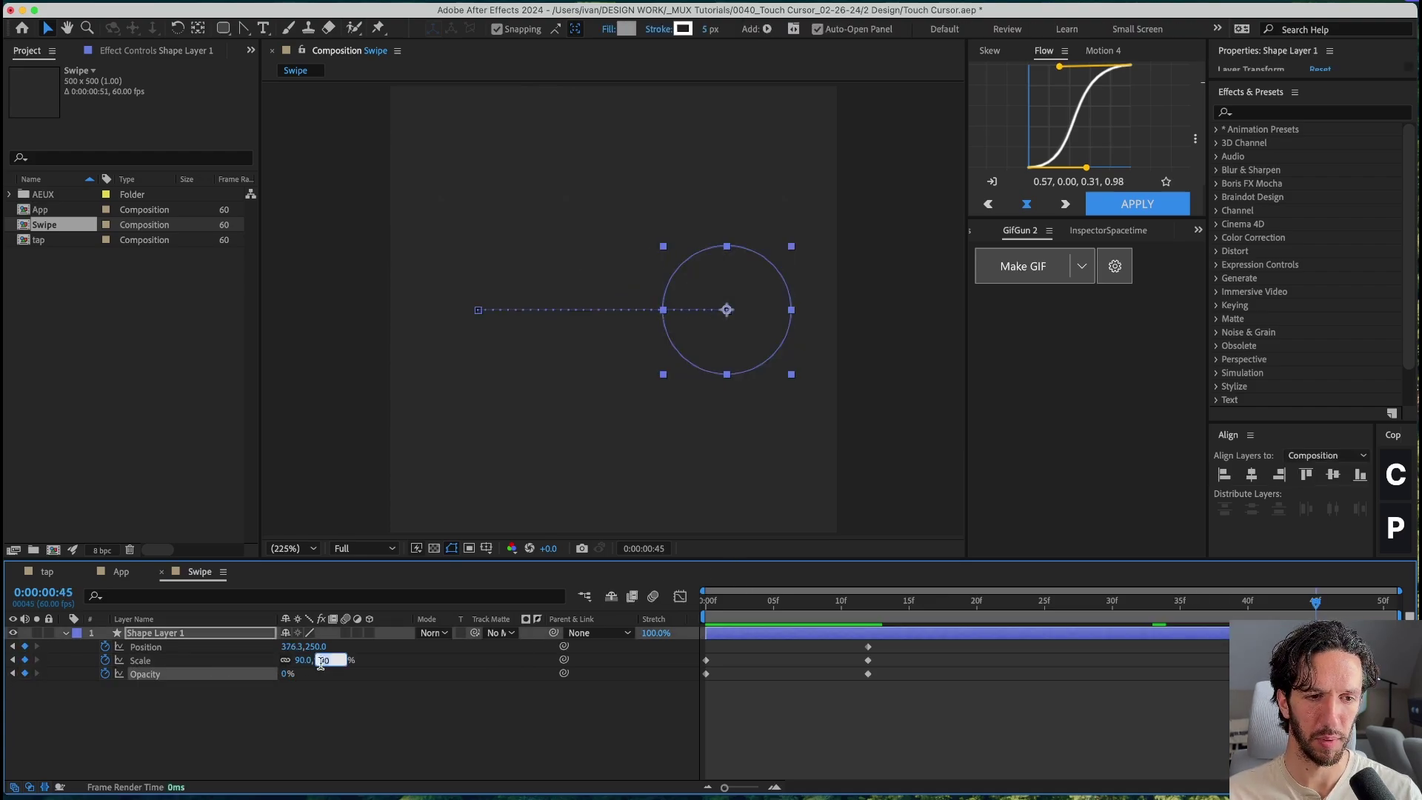
key("Return")
key("space")
left_click(793, 717)
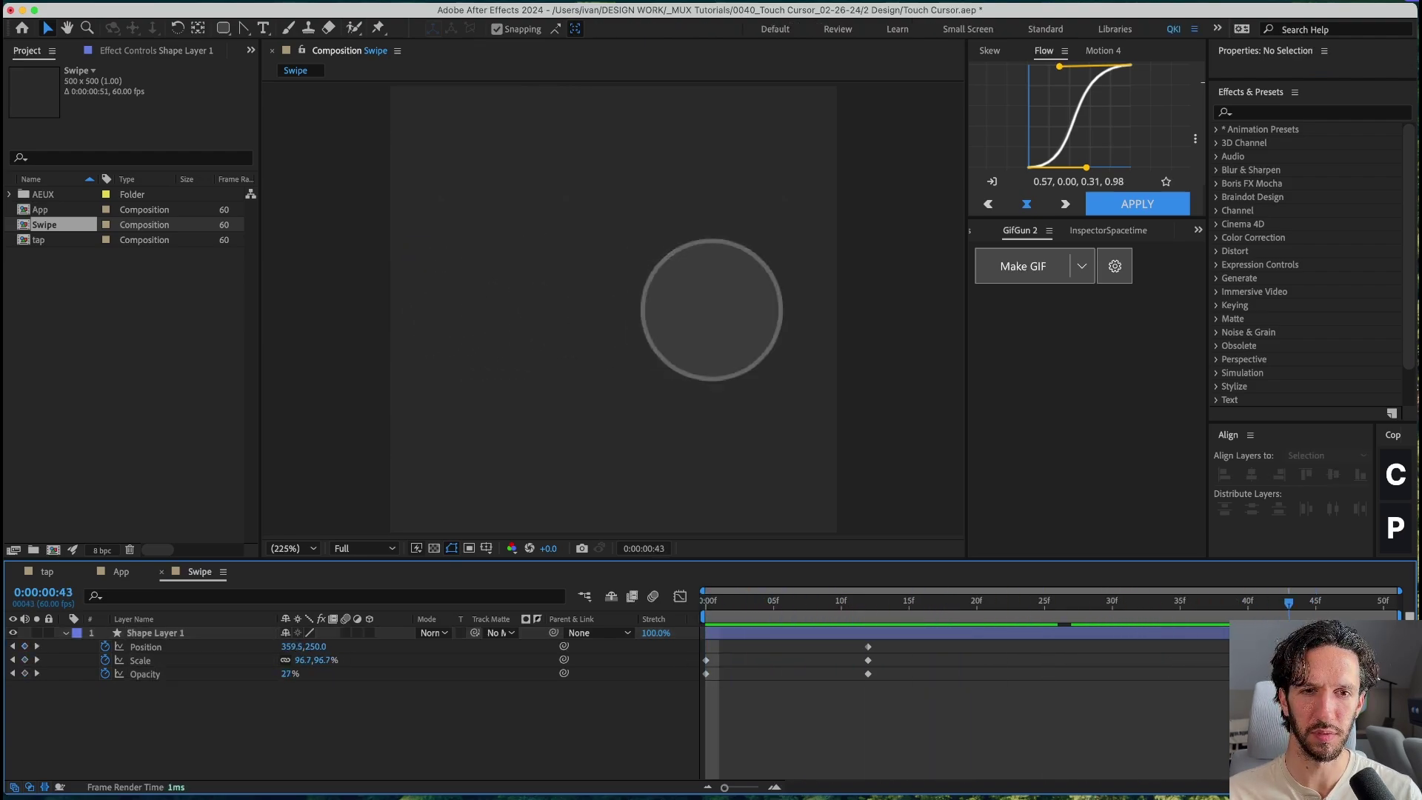
Step: Apply the Flow easing curve to all of the circle's keyframes
left_click_drag(896, 689, 721, 555)
left_click(1132, 207)
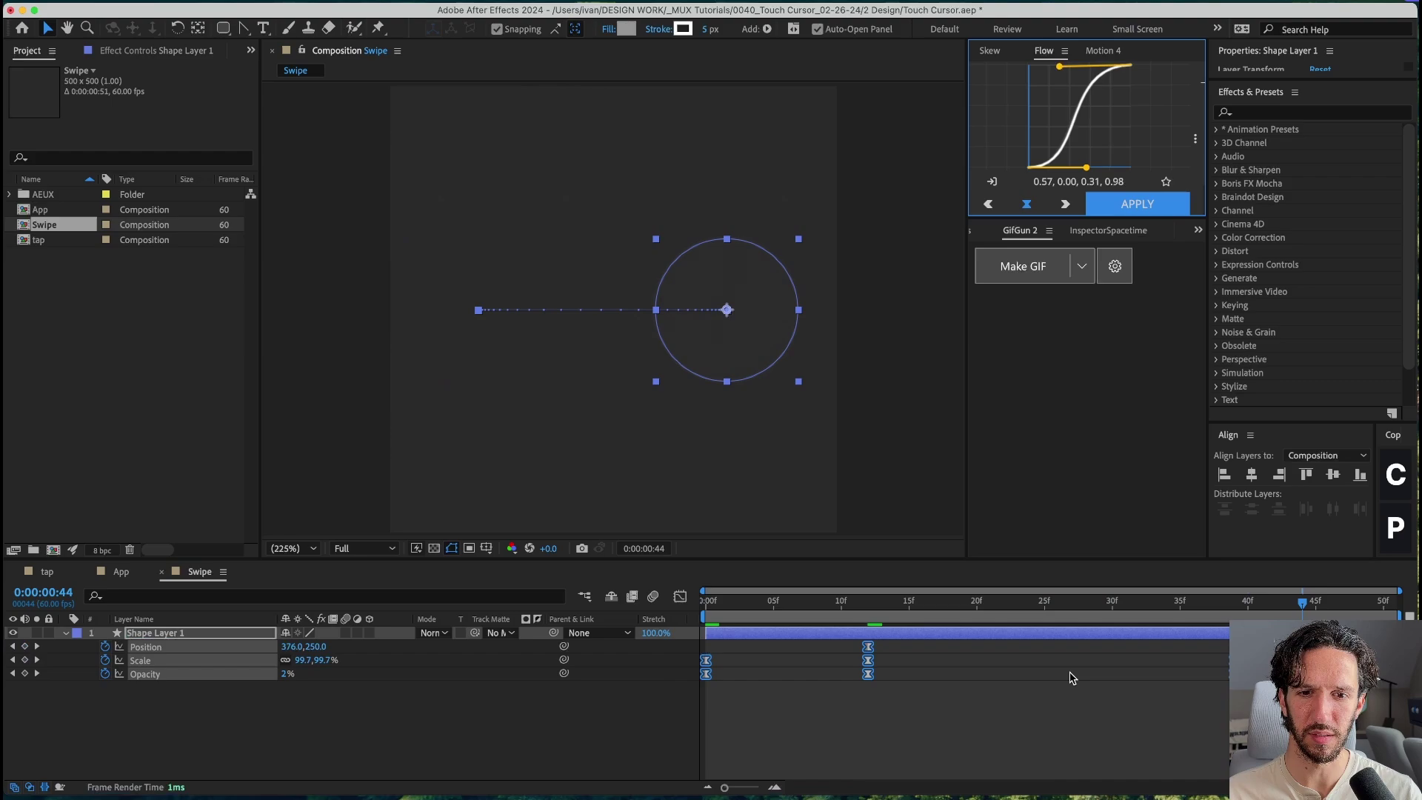
left_click(1070, 676)
left_click_drag(928, 604, 1035, 608)
Step: Give the Position keyframes a custom Flow curve so the slide accelerates into its exit
left_click(868, 647)
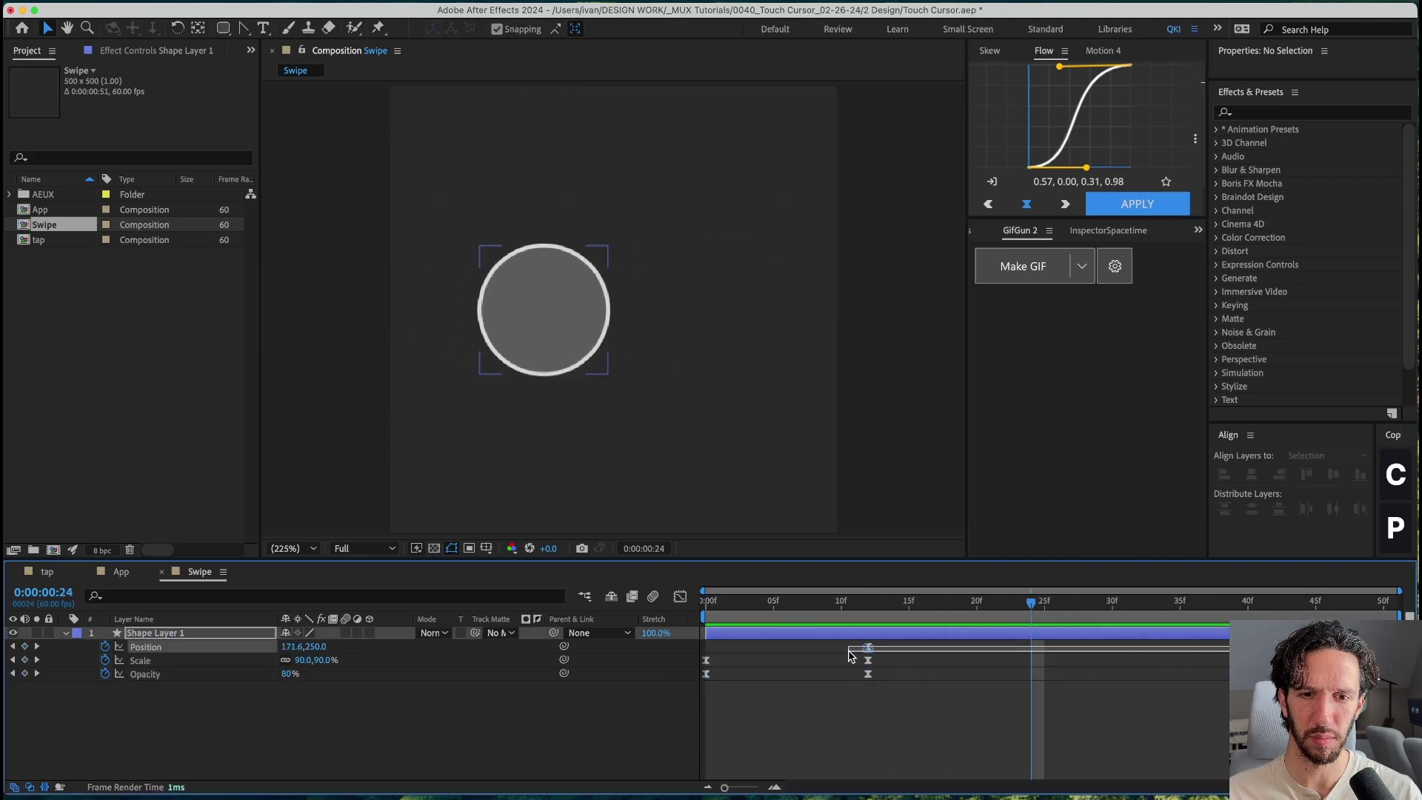
left_click_drag(1086, 172, 1080, 172)
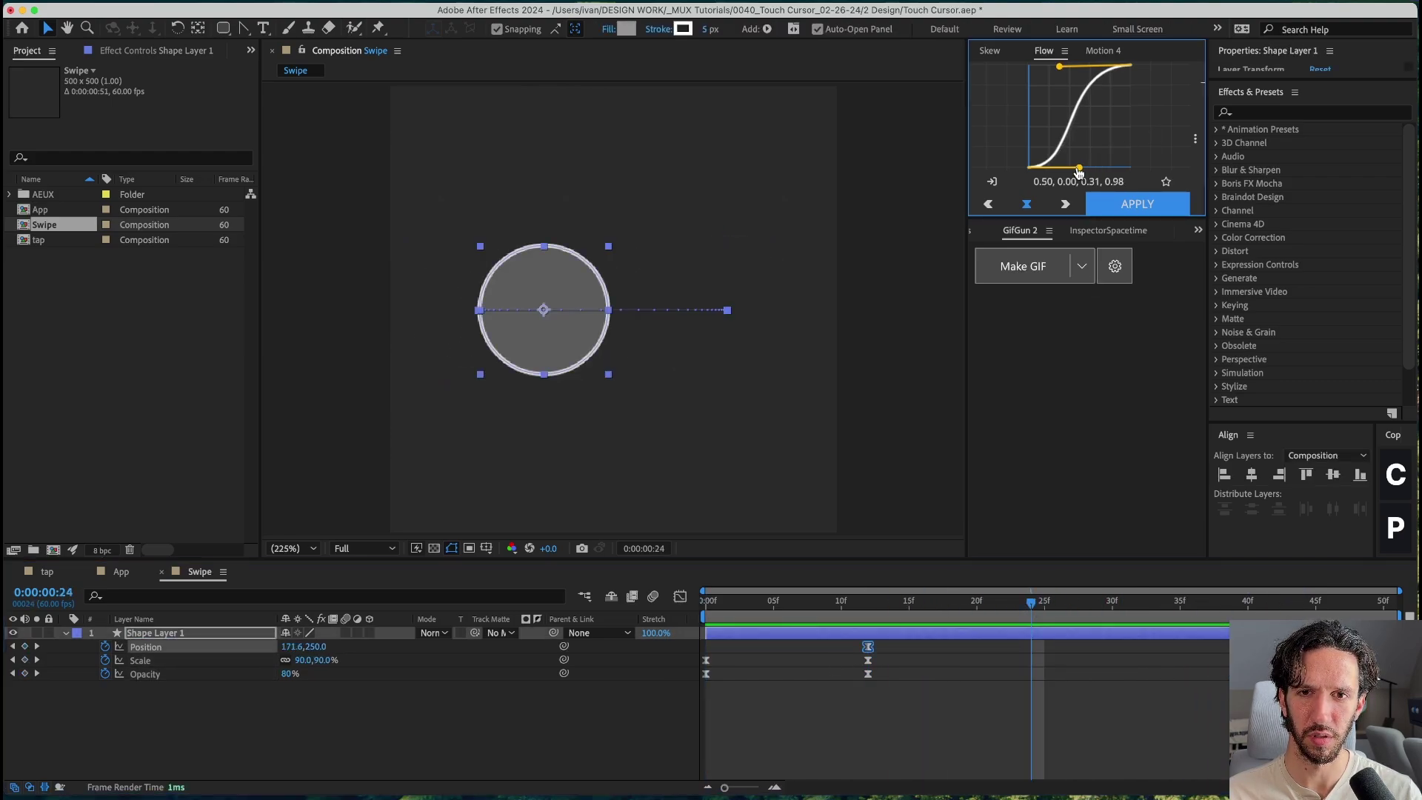
left_click_drag(1064, 72, 1118, 121)
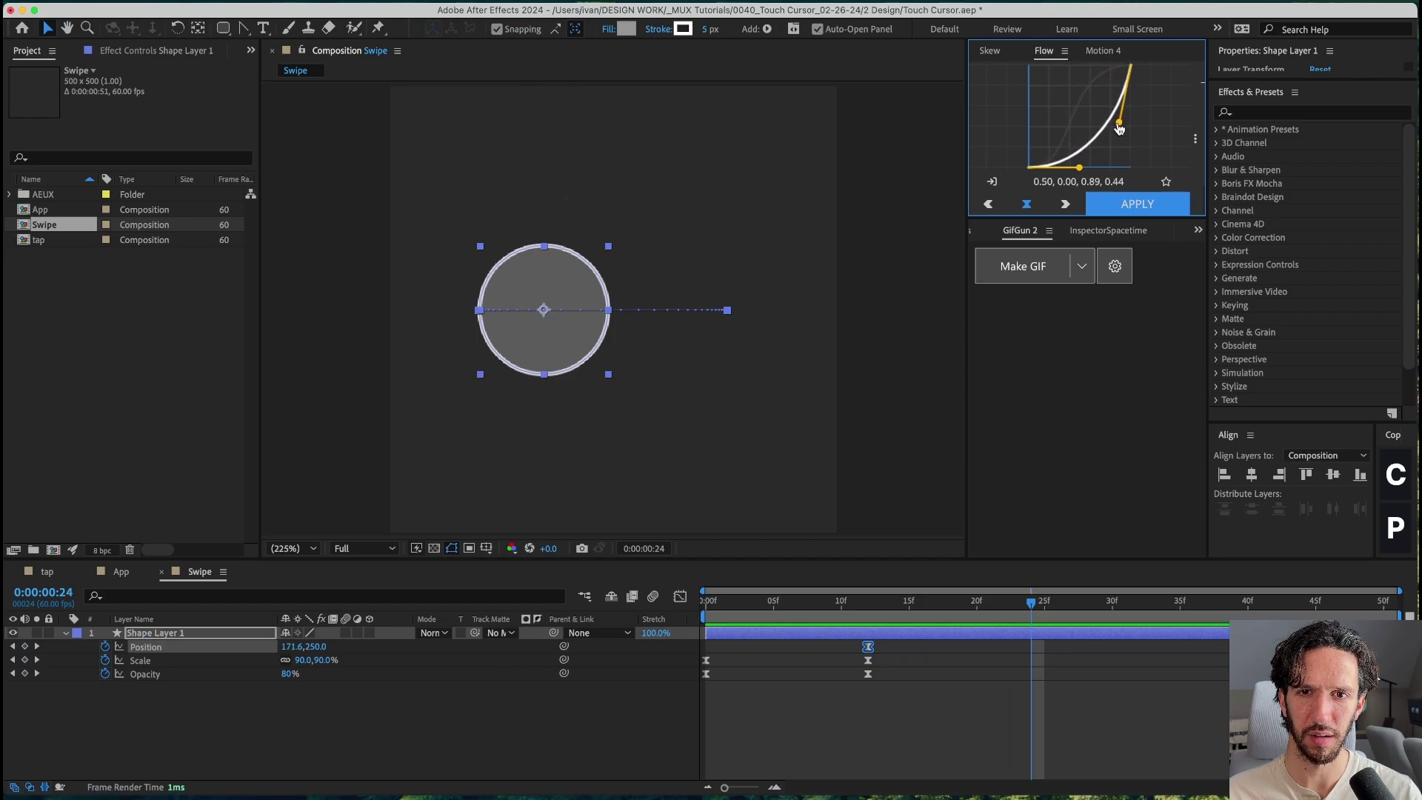
left_click(1137, 204)
left_click(867, 657)
left_click_drag(881, 604, 1384, 623)
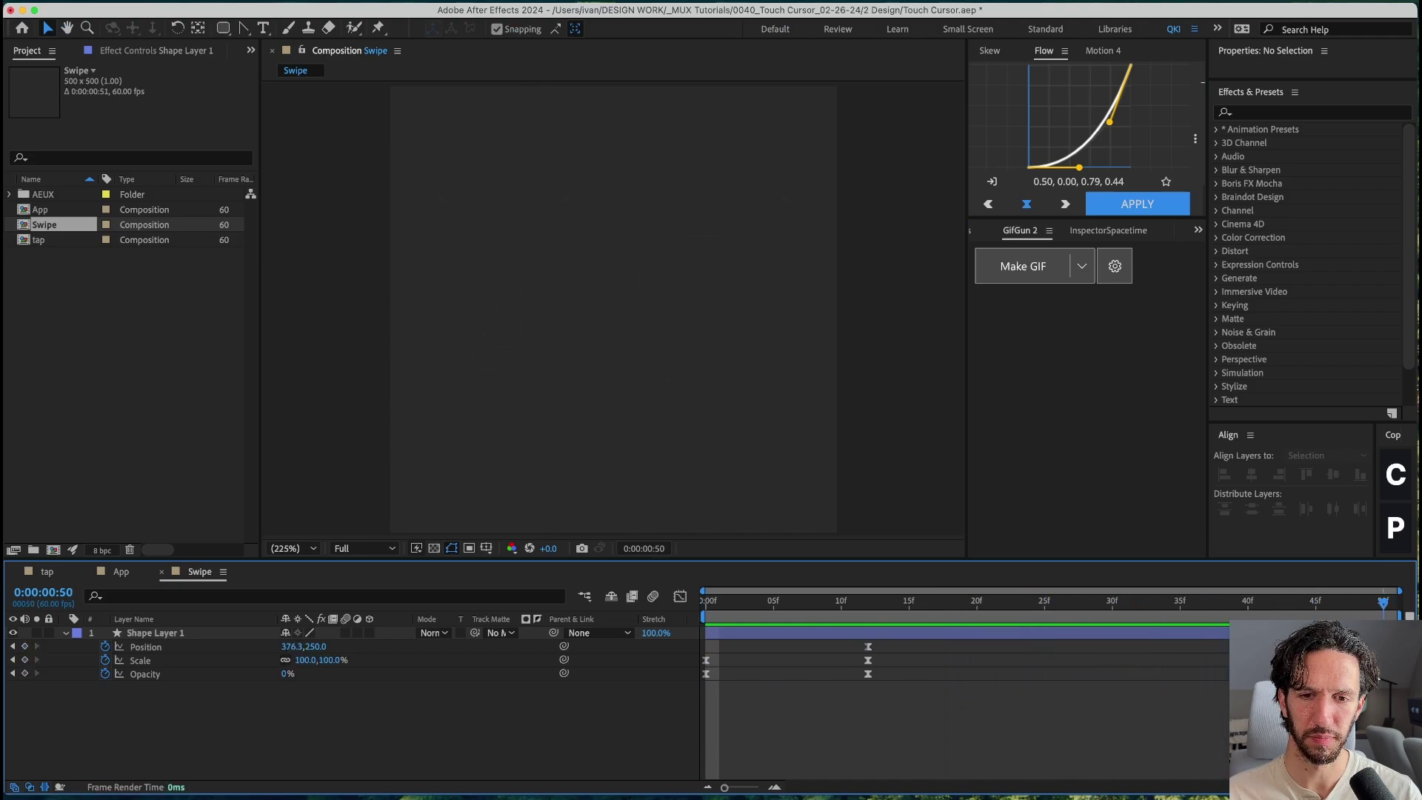
left_click(872, 618)
left_click_drag(871, 606, 1106, 622)
Step: Align the Swipe layer in App near 03:25 over the peaches card, scaled to 72%, and preview
left_click(118, 572)
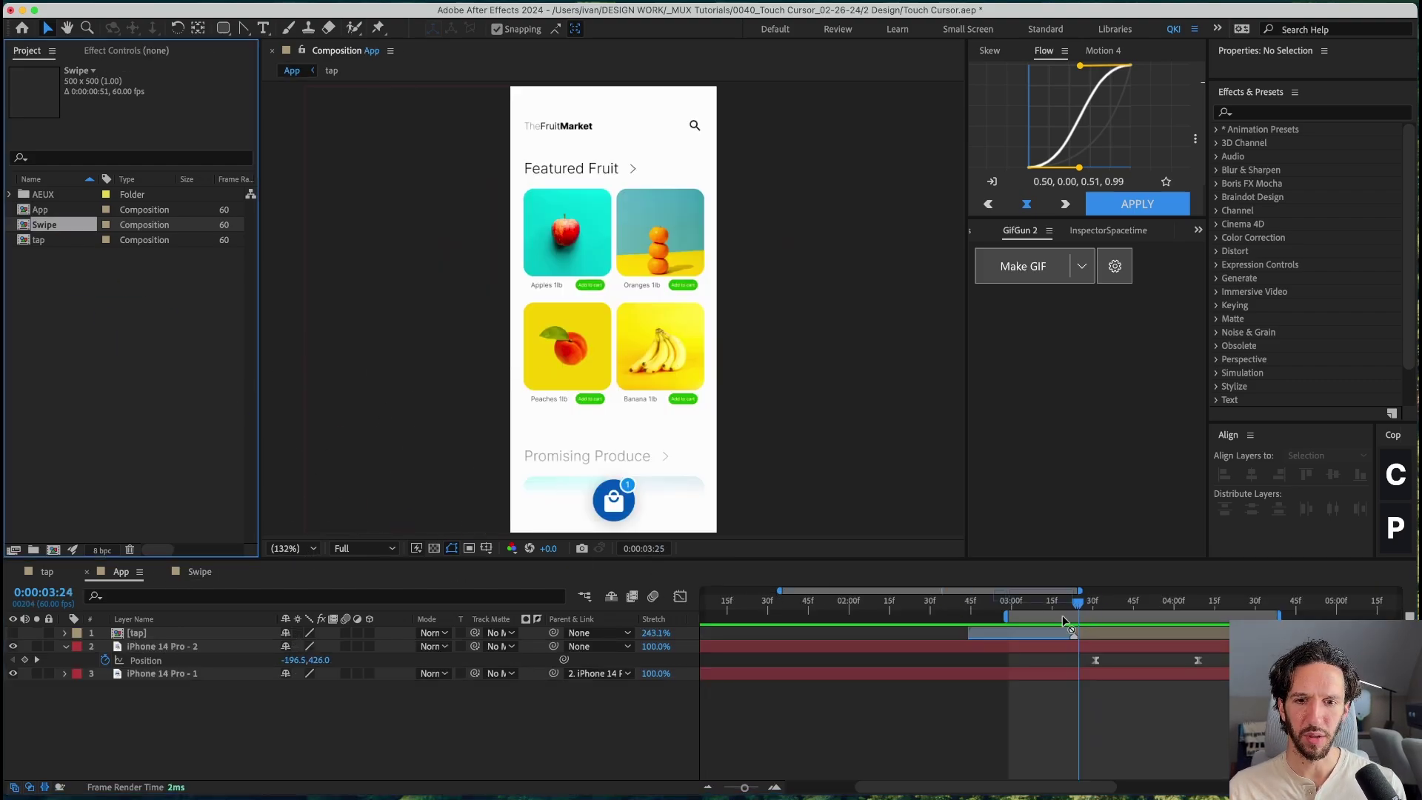
left_click(1100, 645)
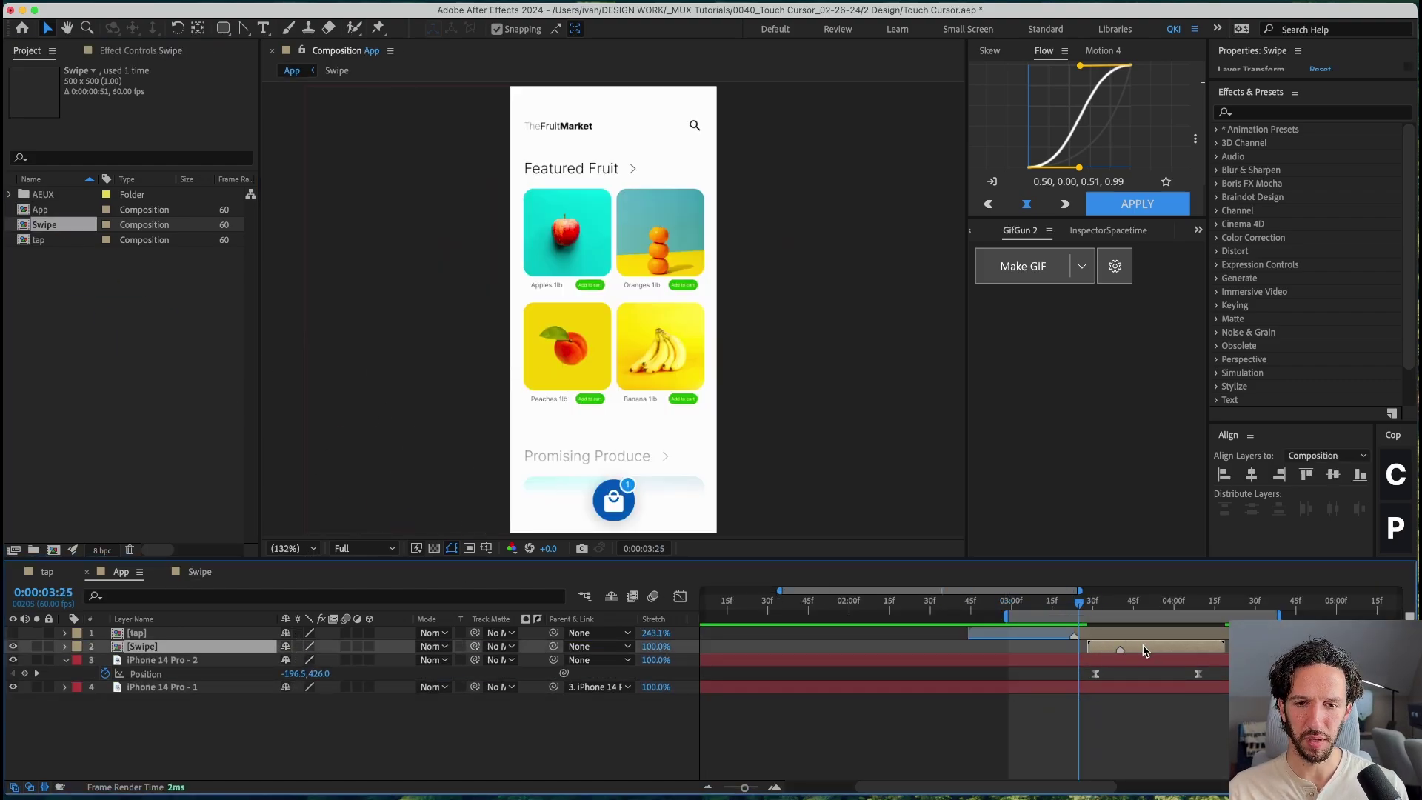
left_click_drag(1145, 651, 1121, 650)
key("s")
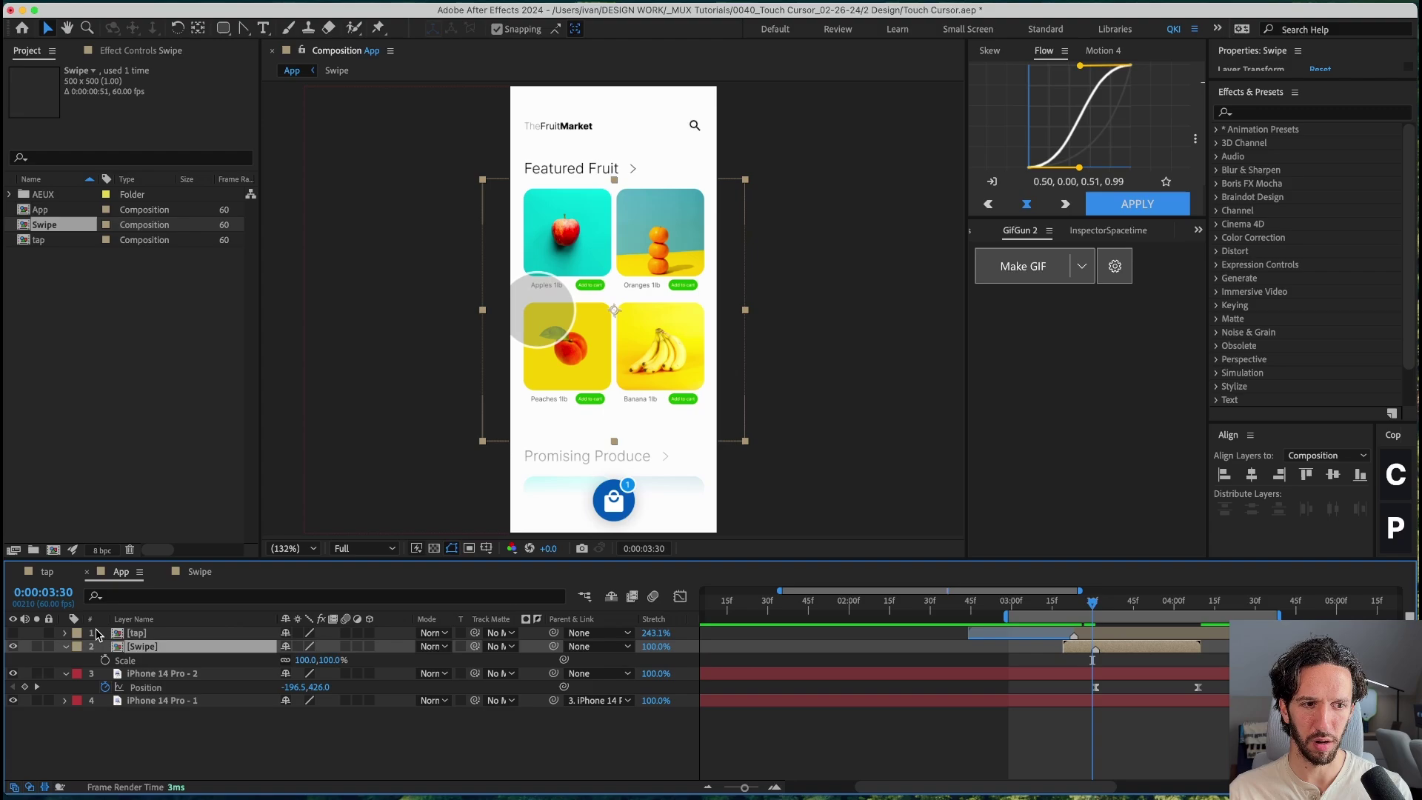
left_click_drag(320, 660, 300, 660)
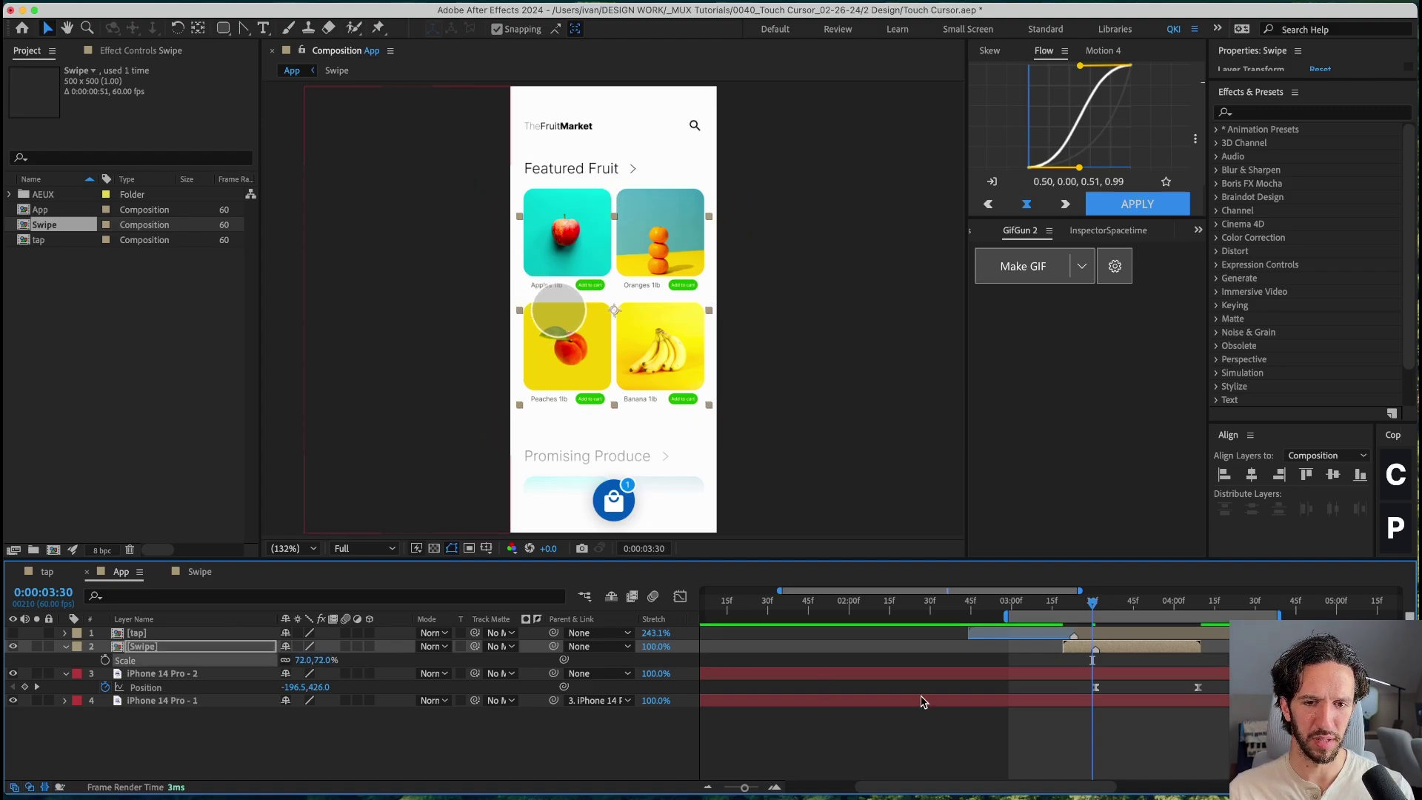
left_click(1173, 720)
left_click_drag(1154, 643, 1141, 649)
left_click(1169, 723)
key("space")
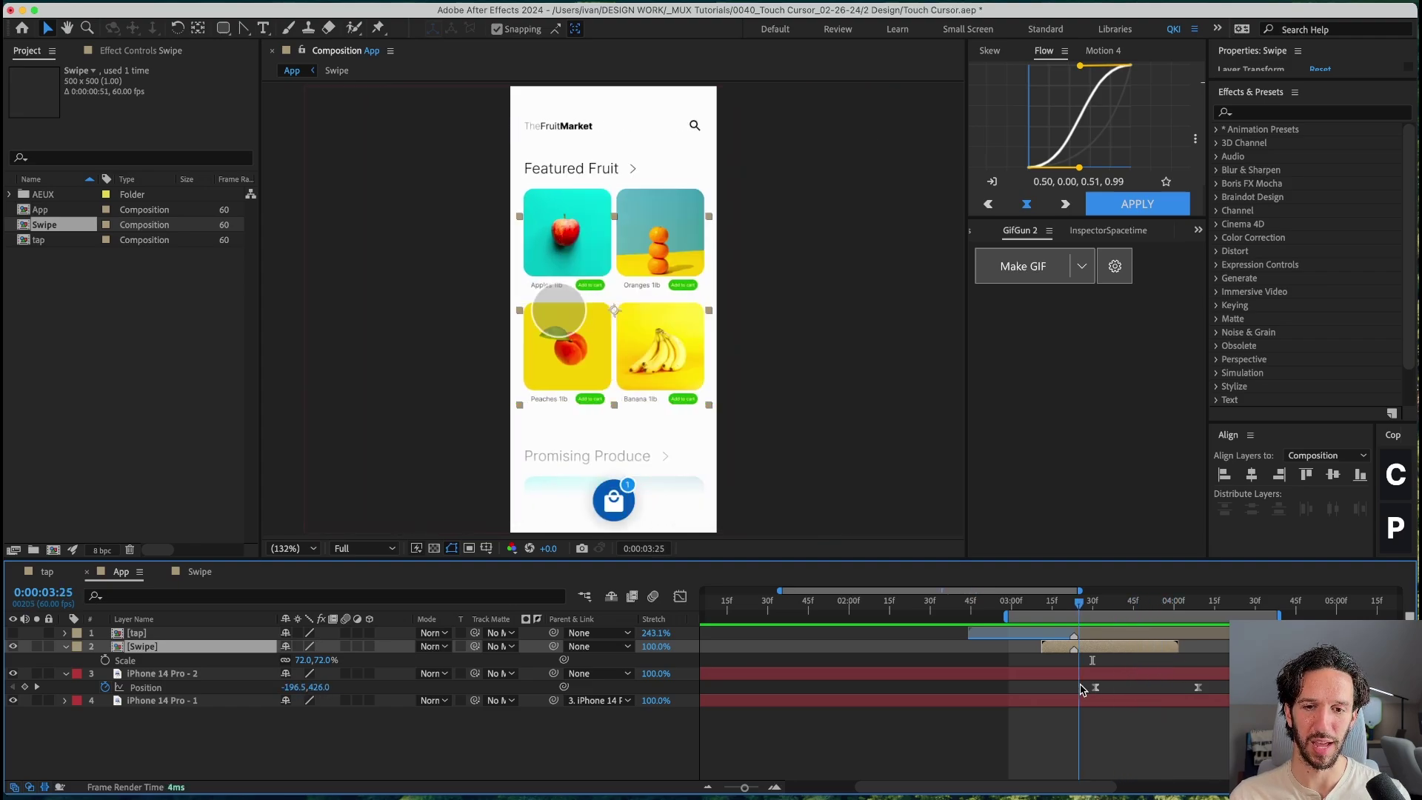
Step: Create a new comp from the Swipe animation and rename it 'Zoom in'
left_click(137, 306)
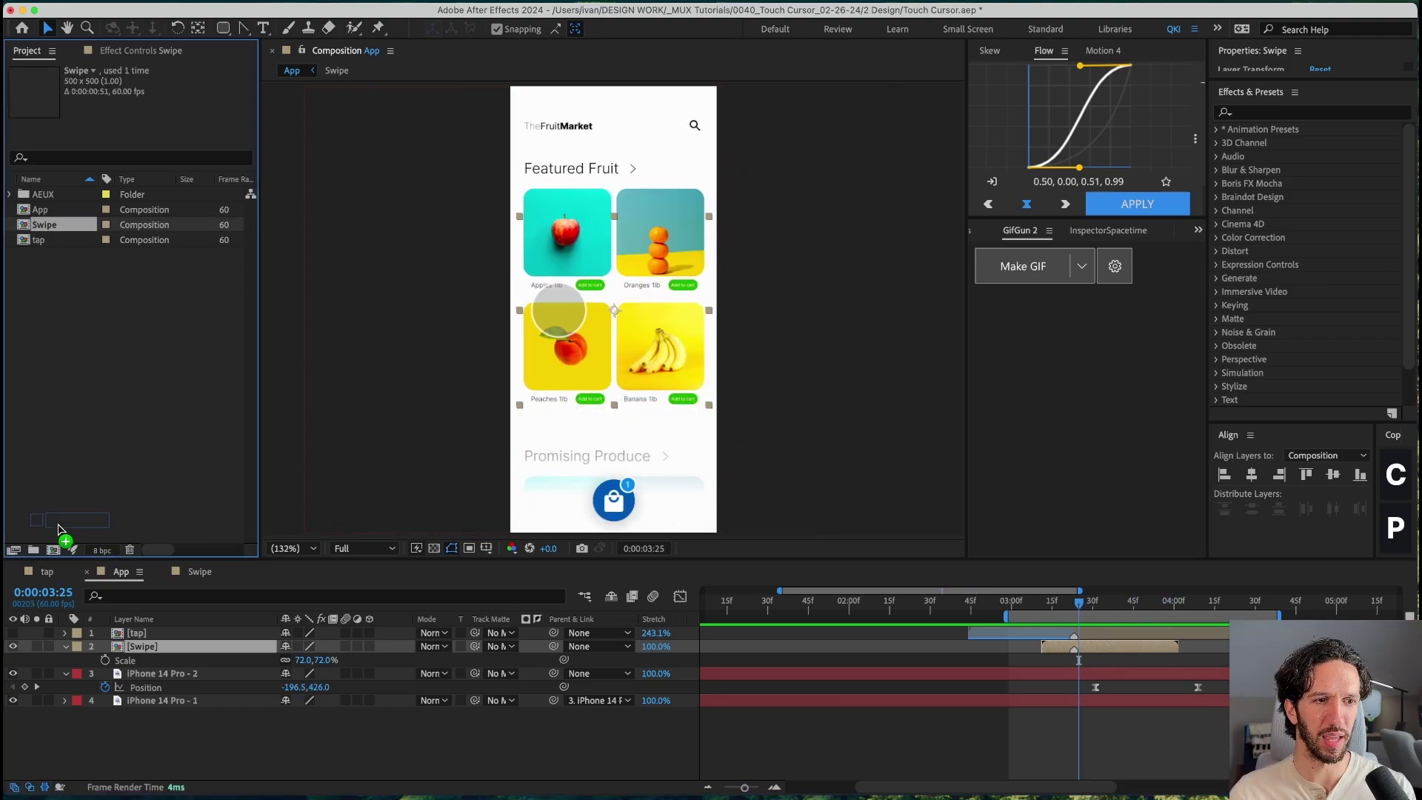
left_click_drag(57, 548, 58, 549)
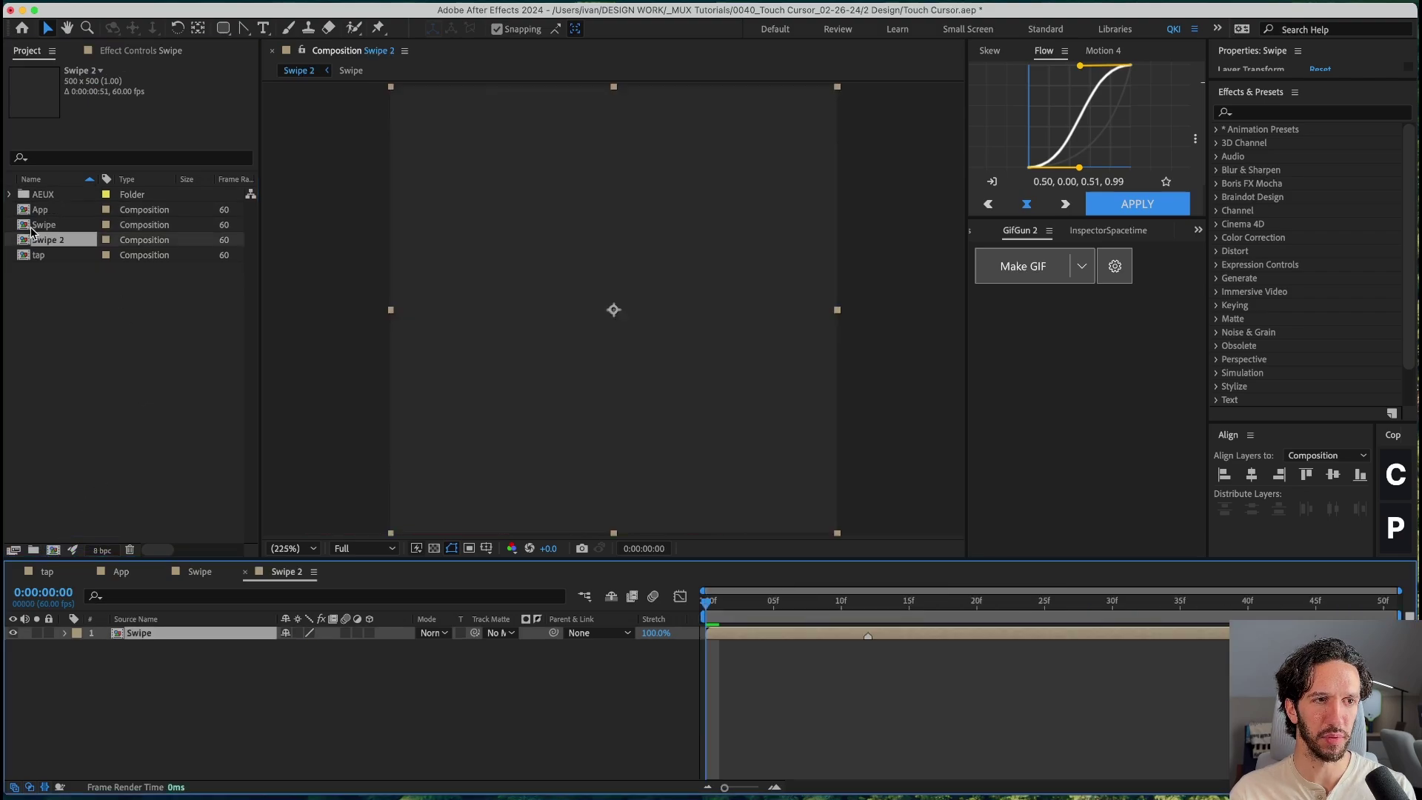
left_click(49, 240)
key("Return")
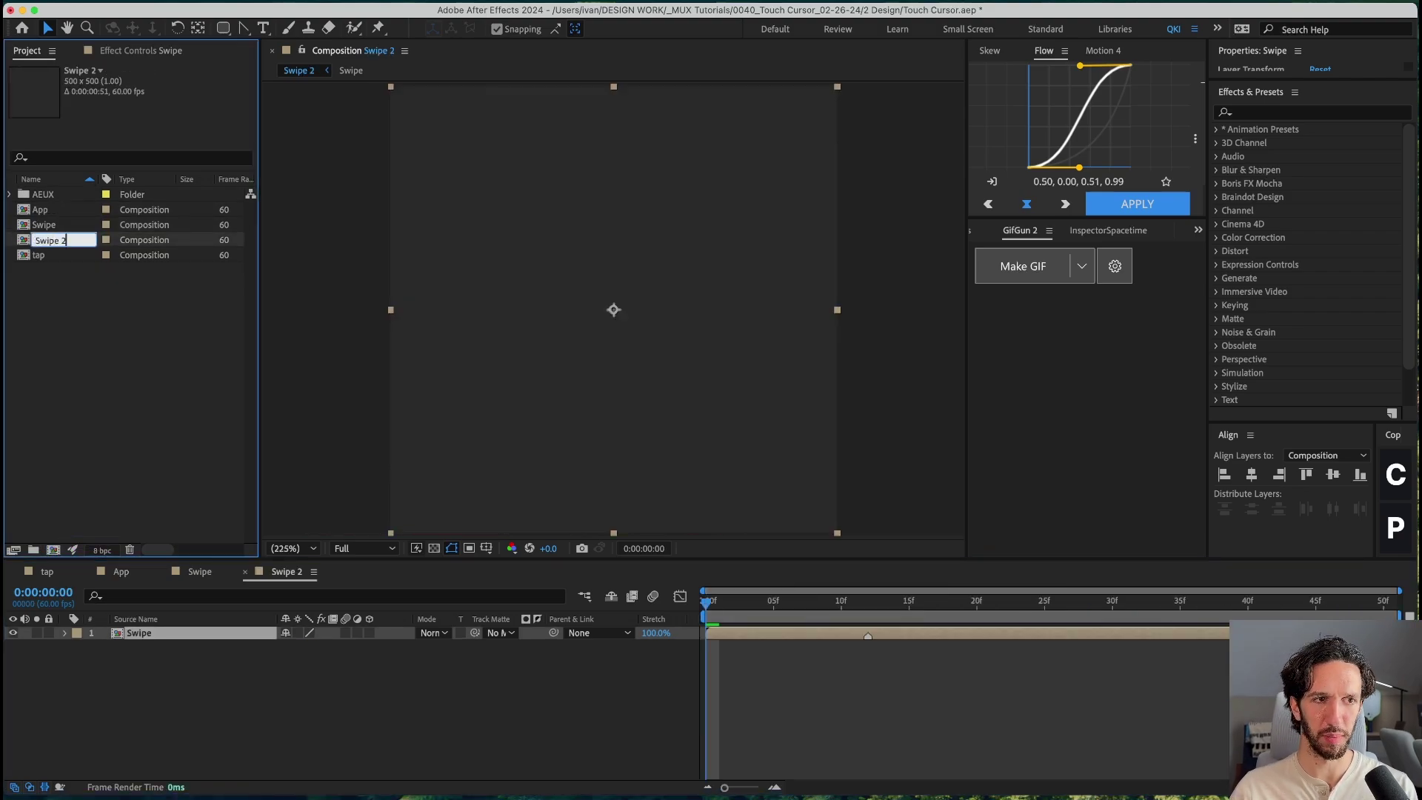
type("Zoom in")
key("Return")
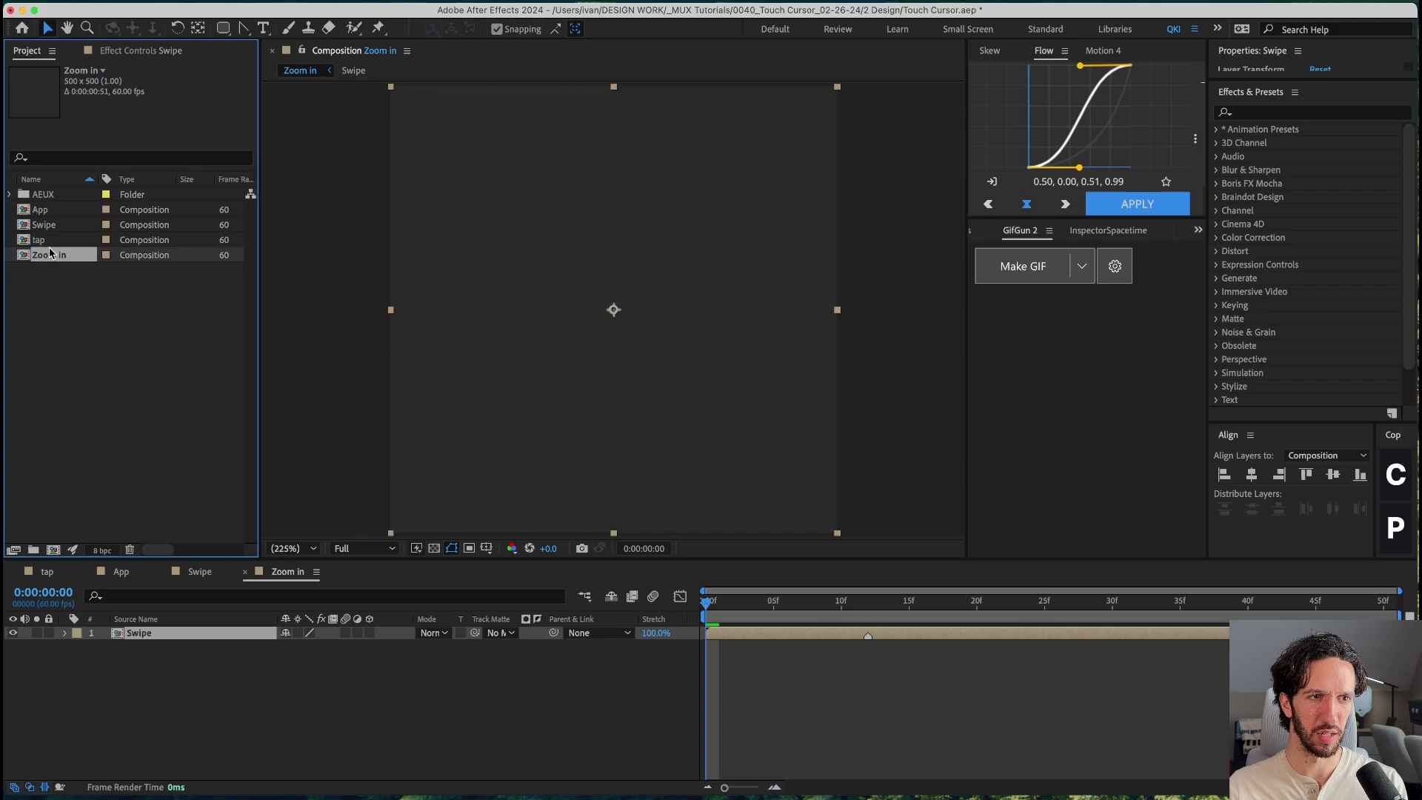
left_click(748, 585)
key("space")
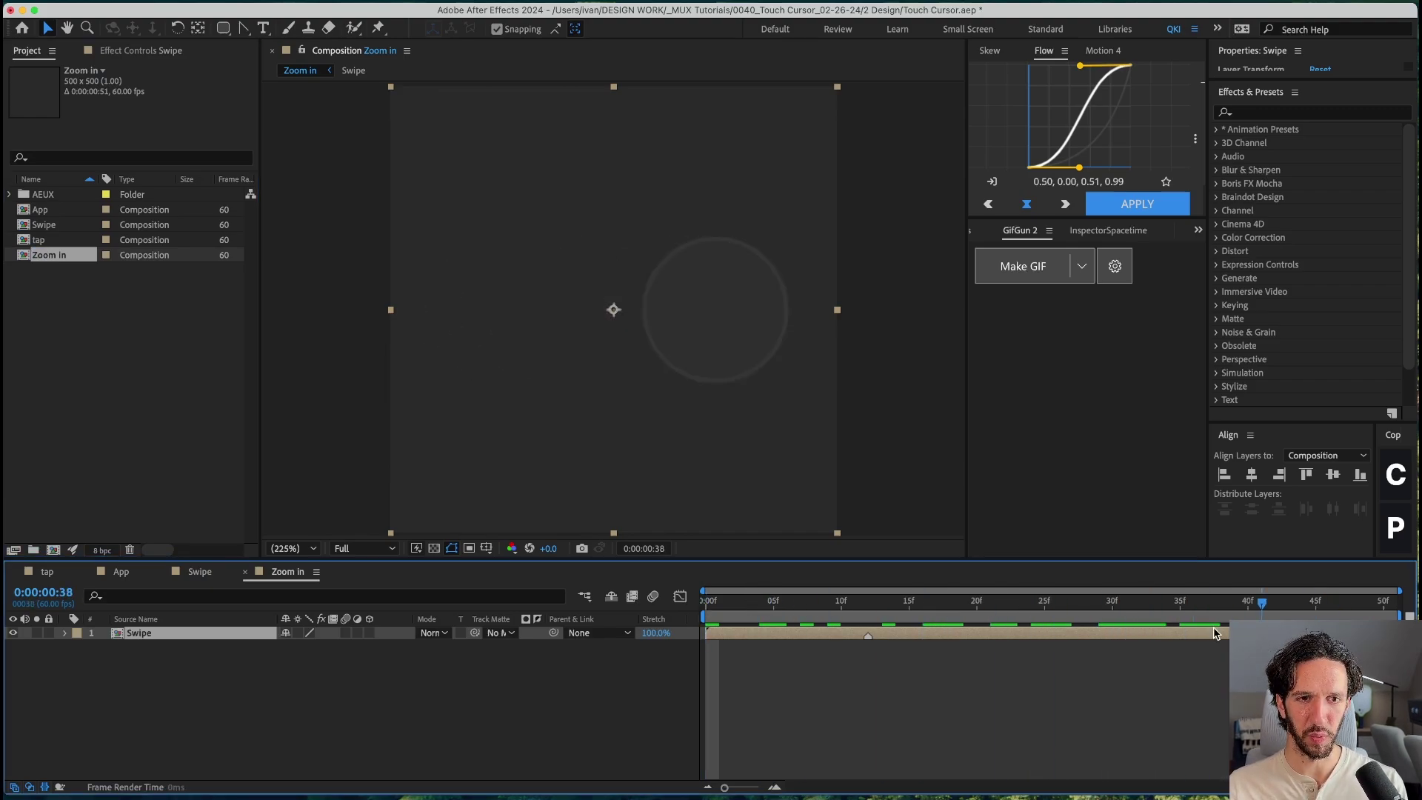
Step: Shrink the Swipe circle to 60% scale
key("s")
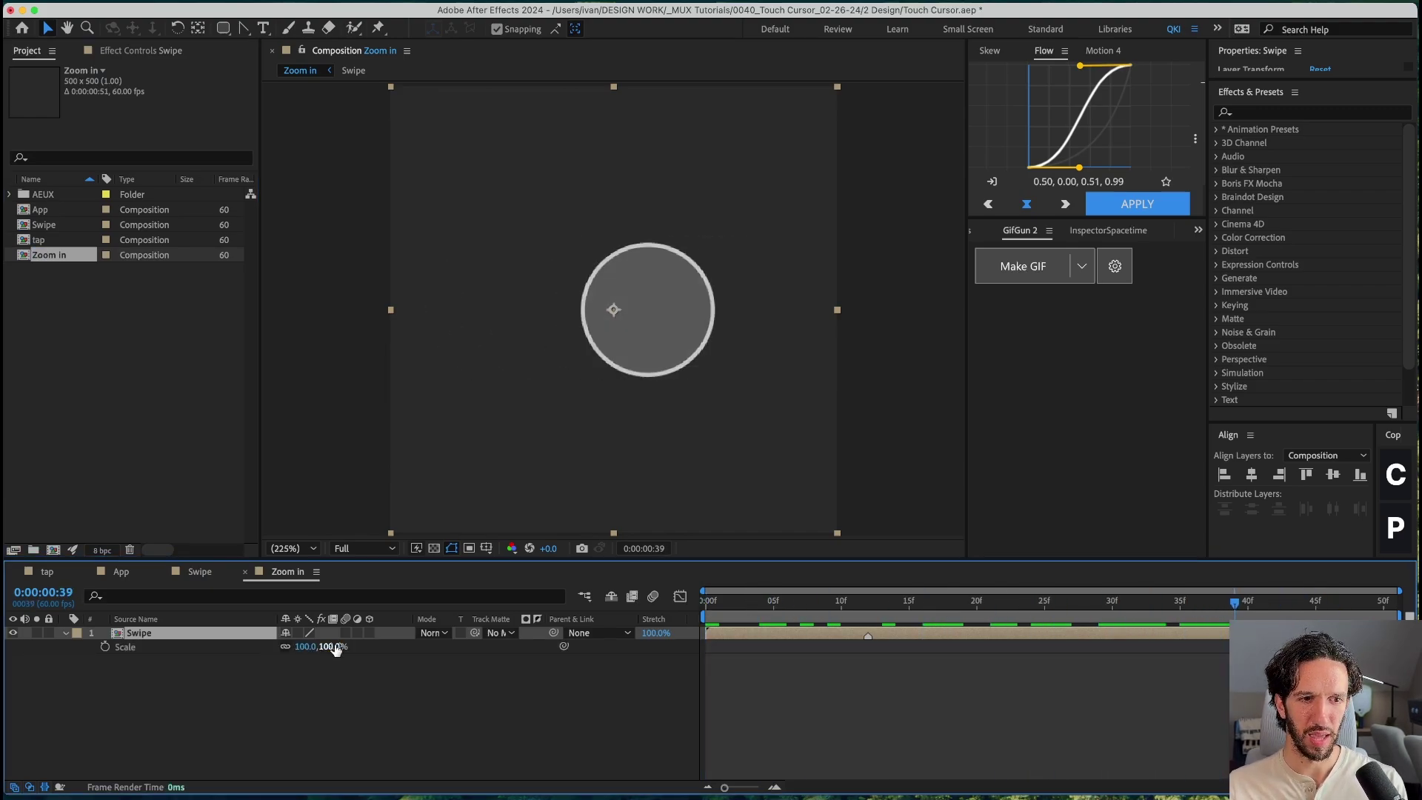
left_click_drag(329, 652, 302, 648)
left_click(242, 682)
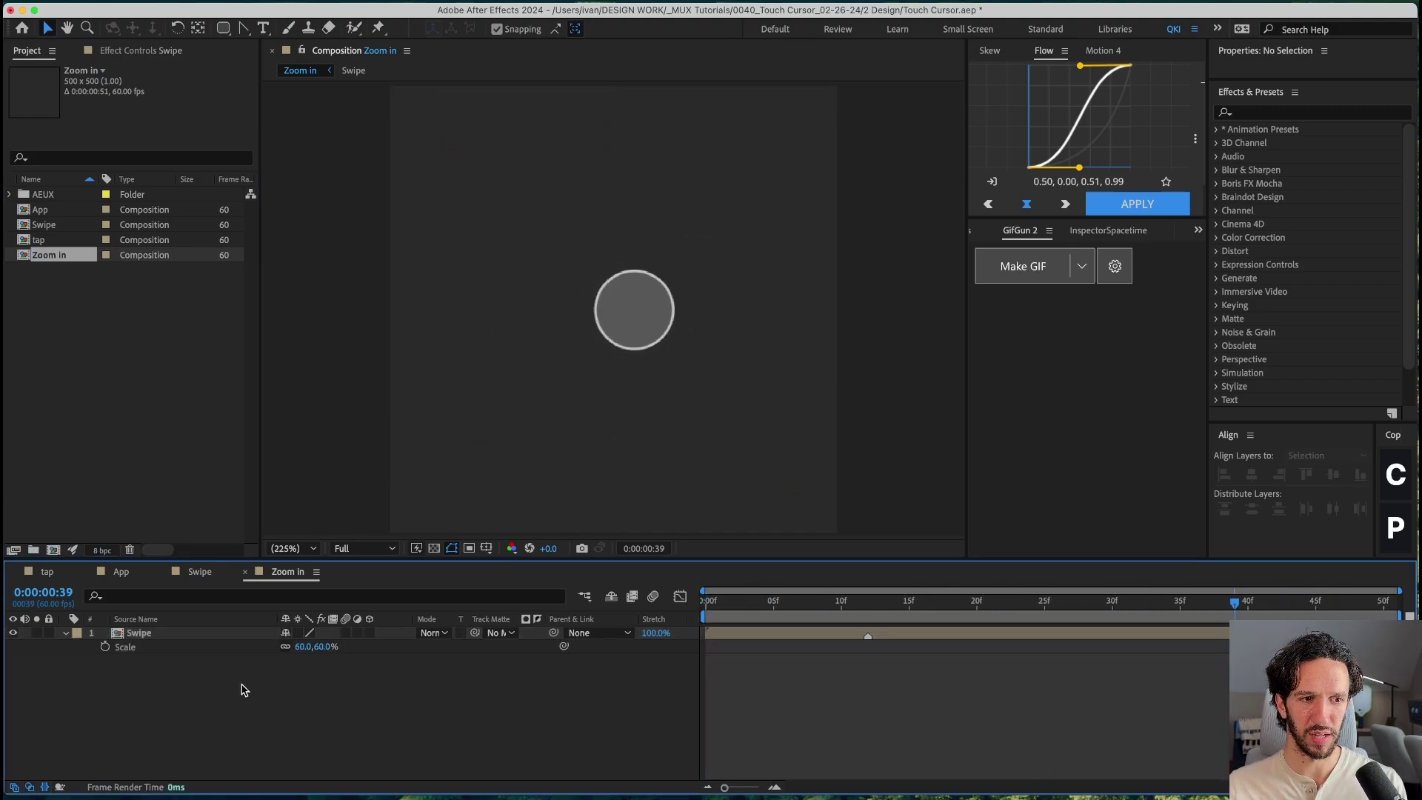
Step: Duplicate the circle layer, rotate the copy 180°, and preview the pinch
left_click(197, 634)
key("super+d")
key("r")
left_click(304, 647)
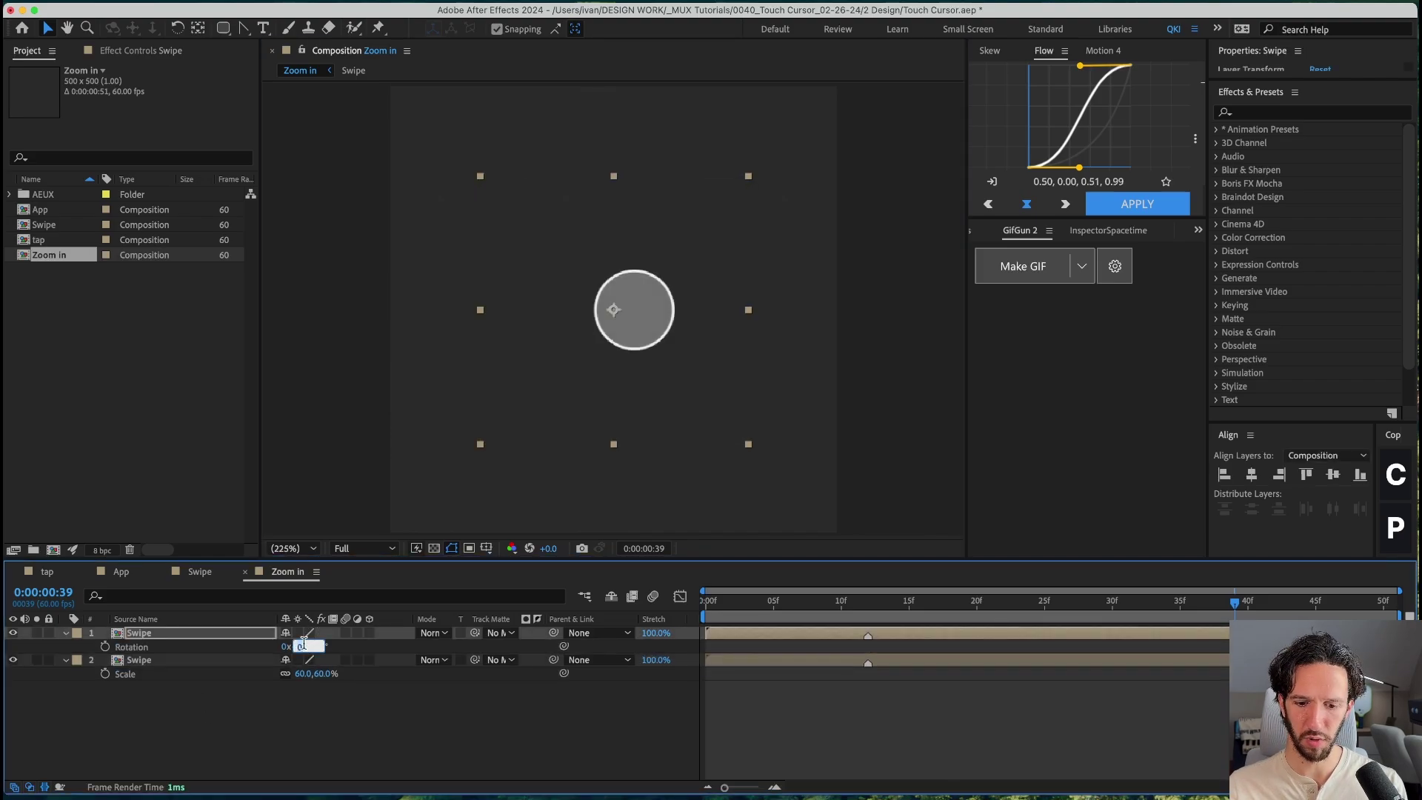
type("180")
key("Return")
left_click(524, 387)
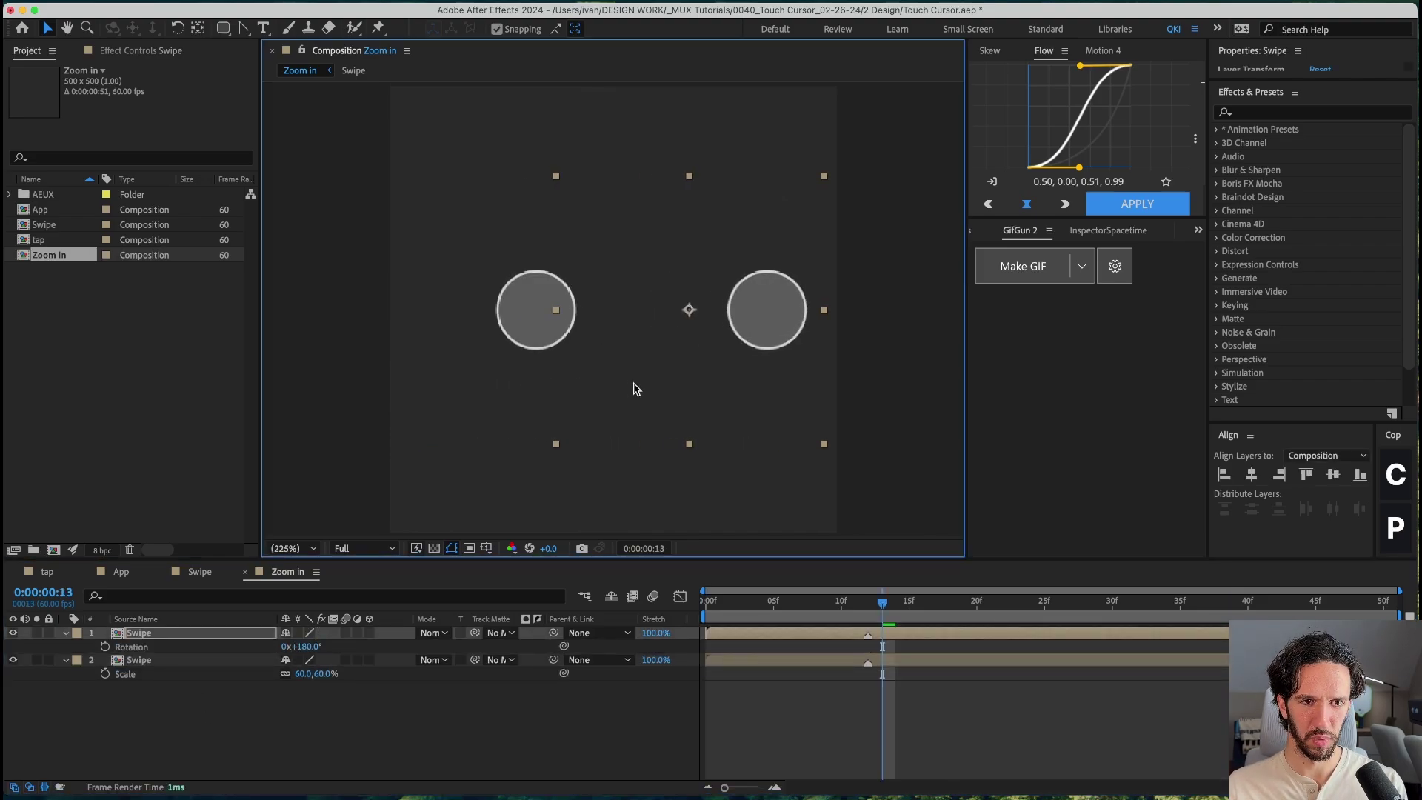
key("space")
left_click(963, 721)
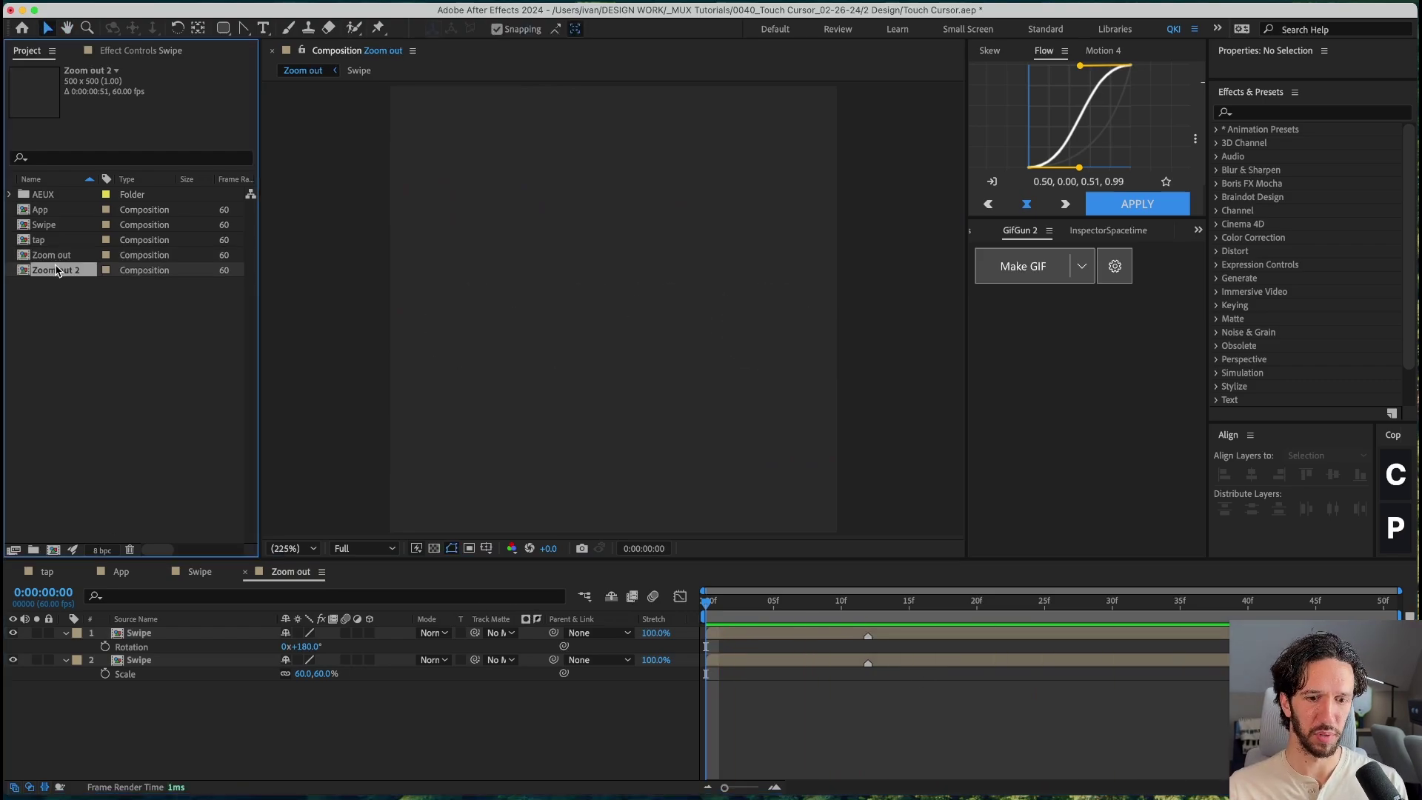
Step: Commit the Zoom in name and set the top circle's Rotation to 0°
key("Return")
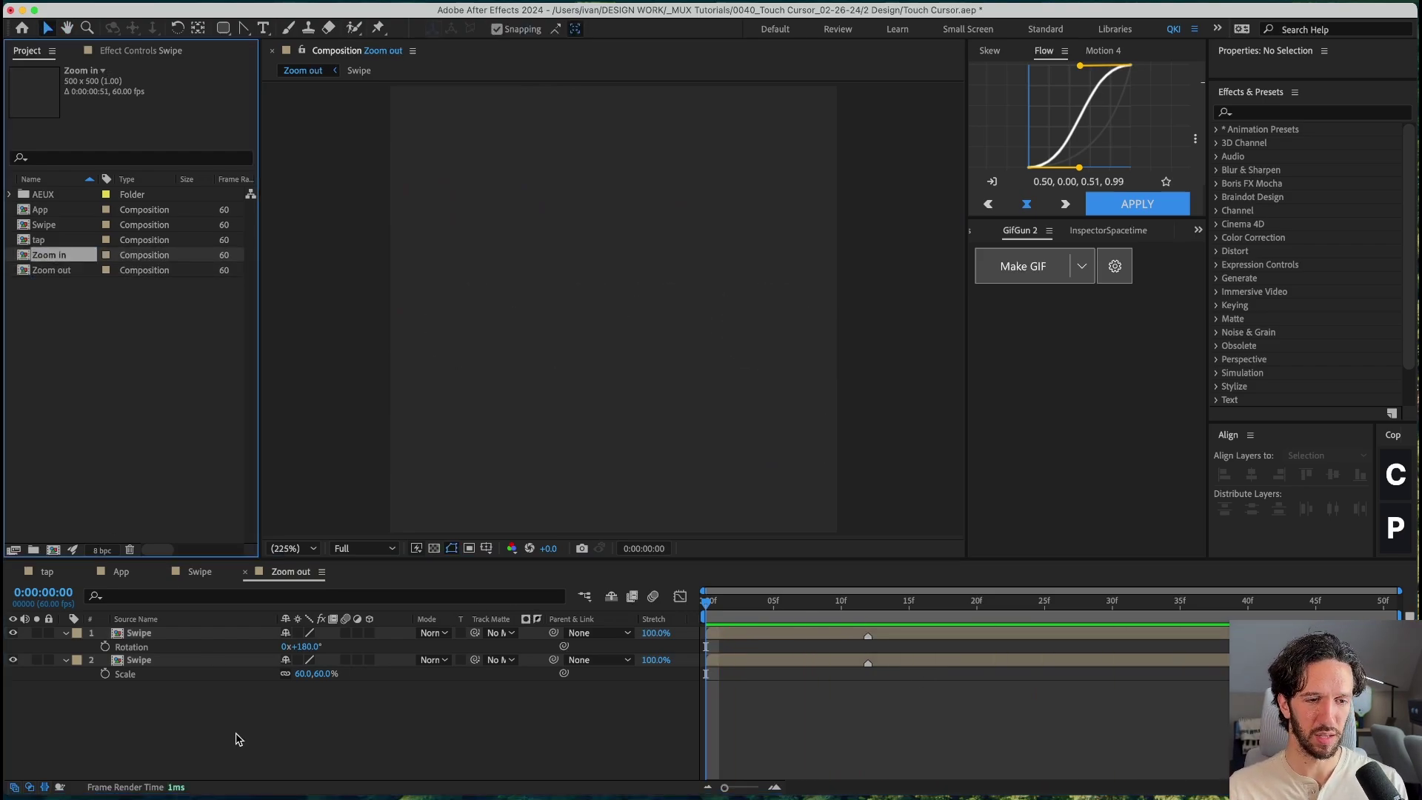
left_click_drag(815, 612, 892, 612)
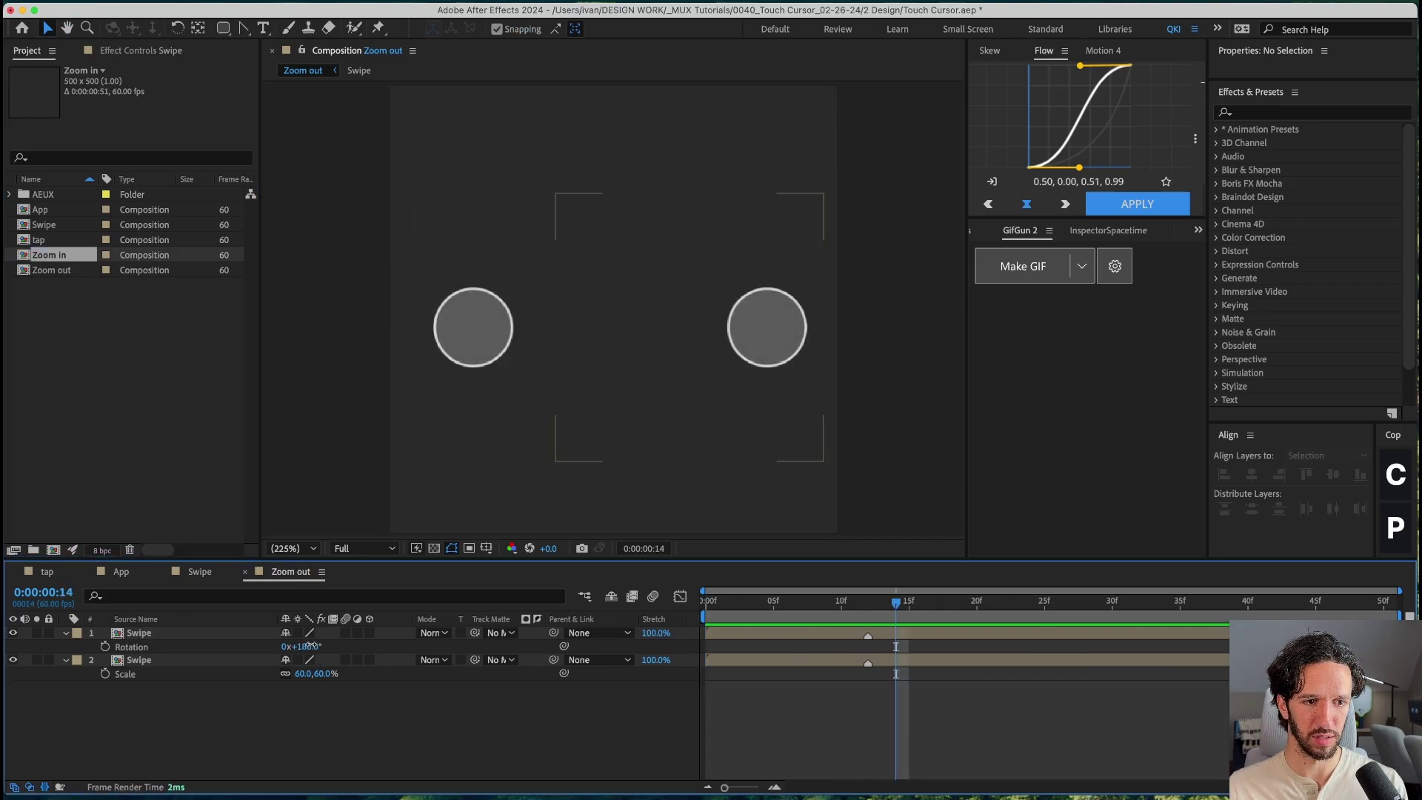
type("0")
key("Return")
Step: Set the second Swipe layer's Rotation to 180° and preview the reversed pinch
left_click(222, 660)
key("r")
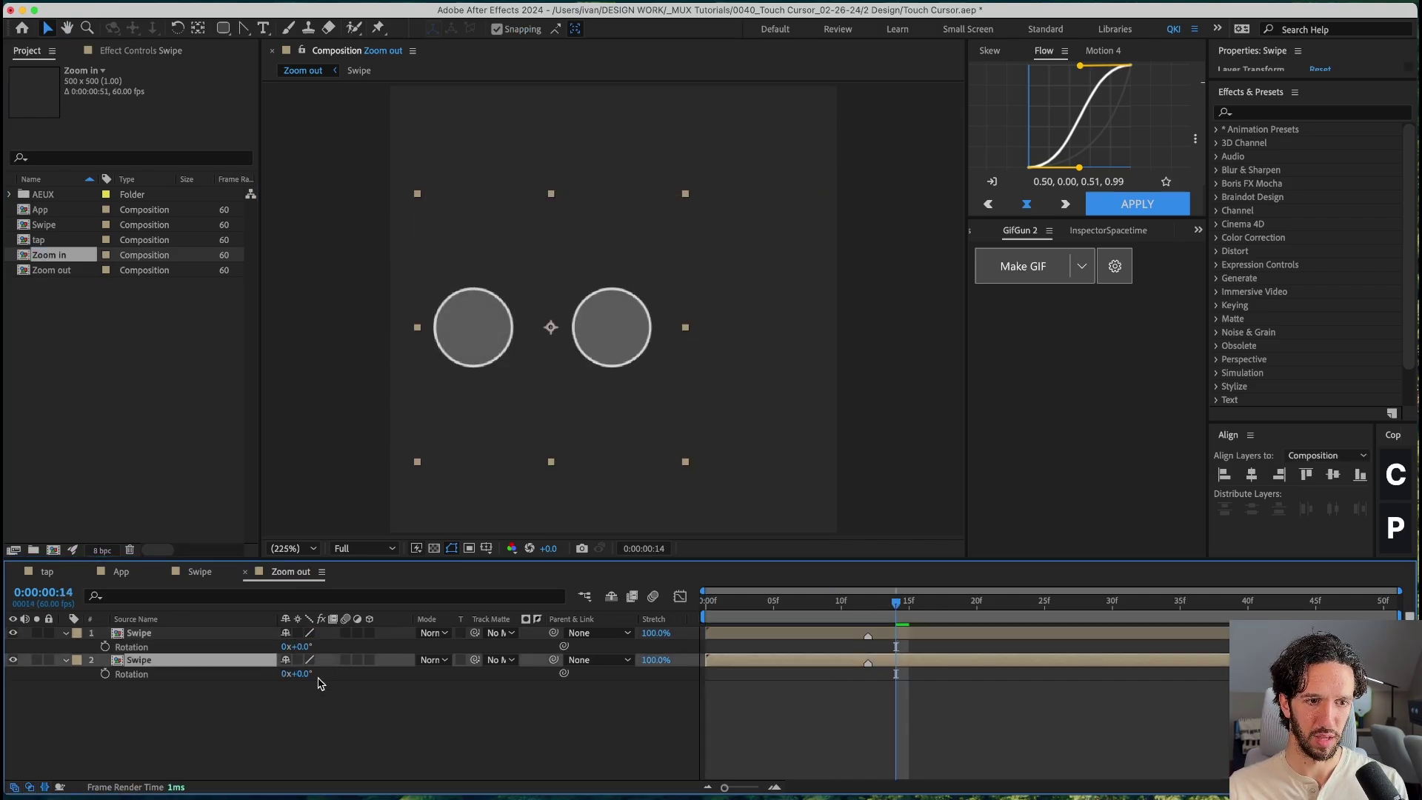
left_click(300, 673)
type("180")
key("Return")
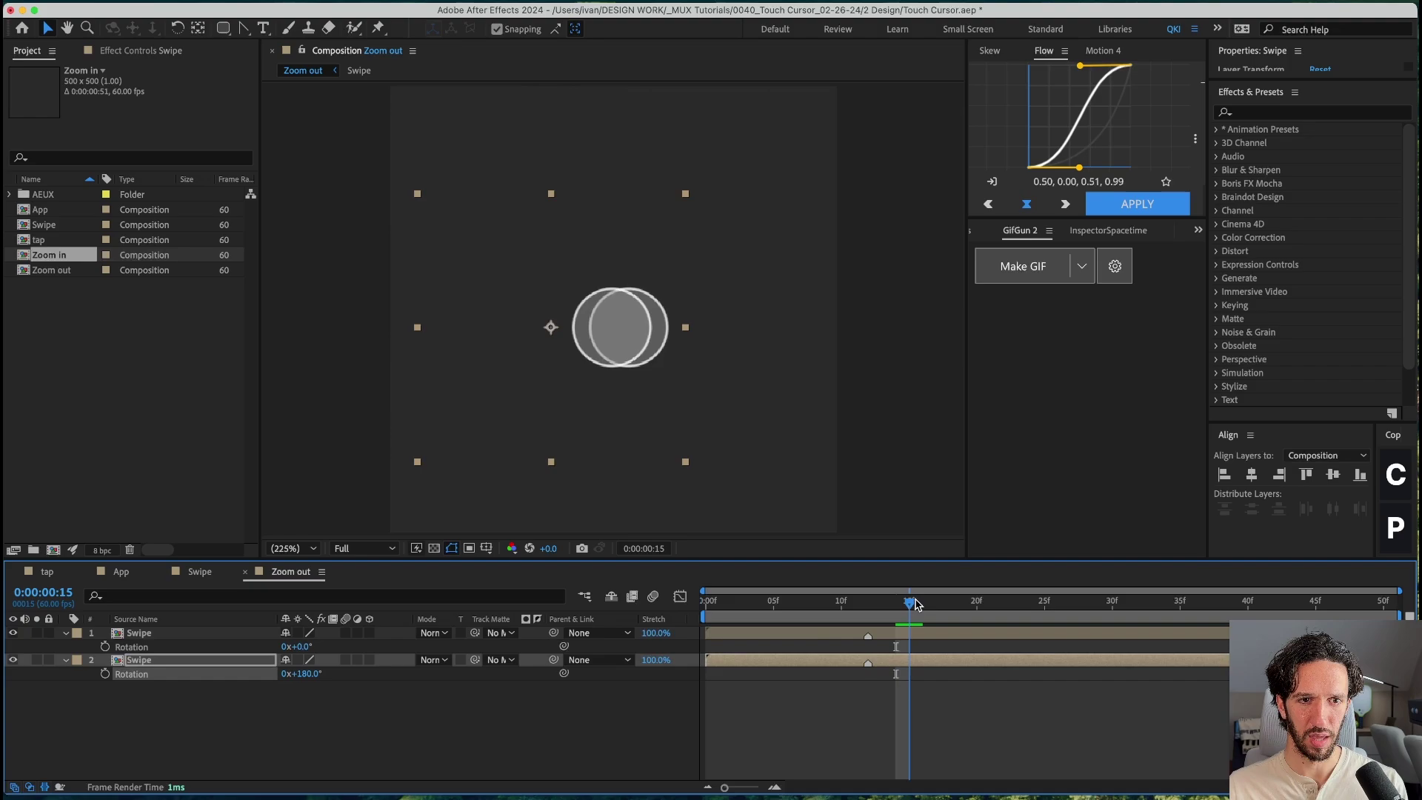
left_click_drag(917, 604, 856, 602)
left_click(763, 345)
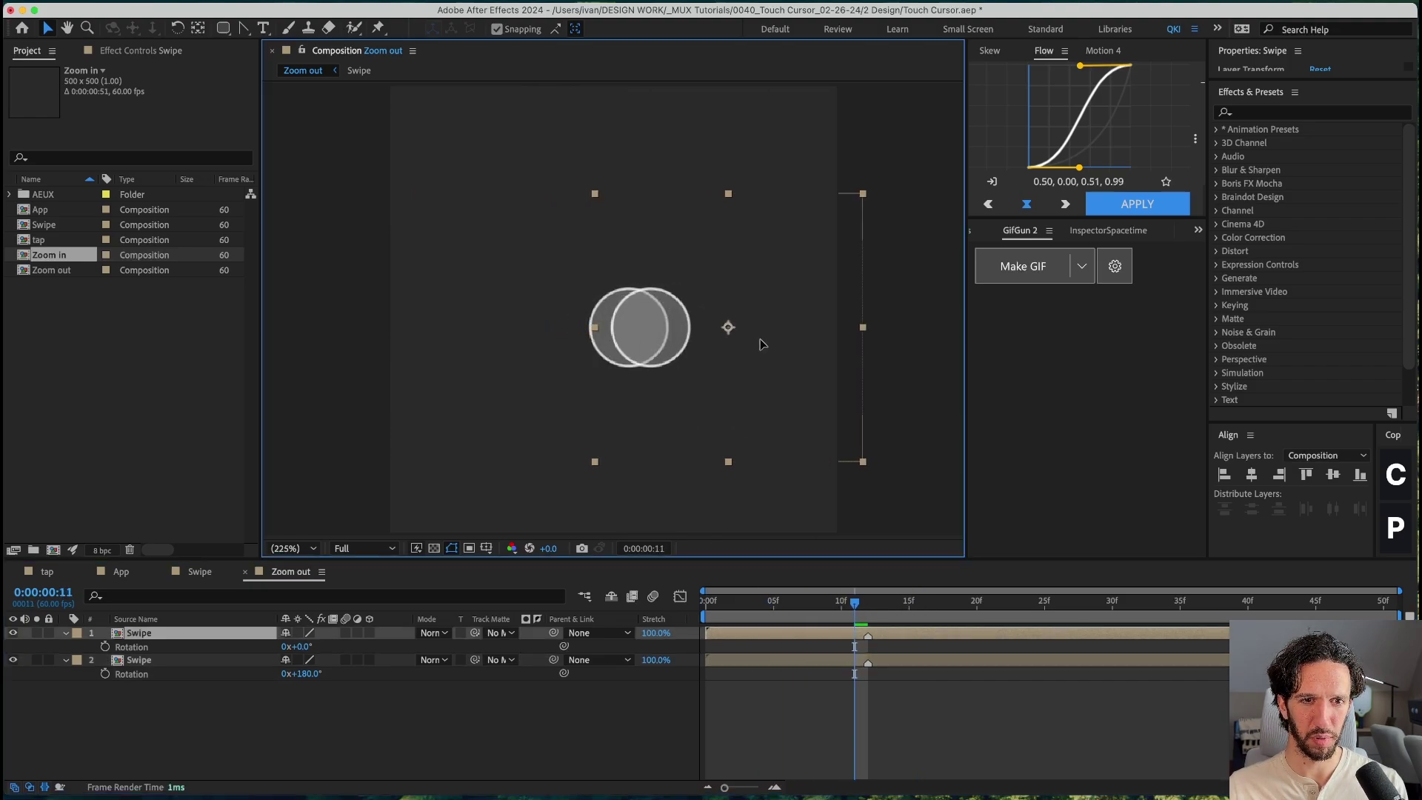
key("space")
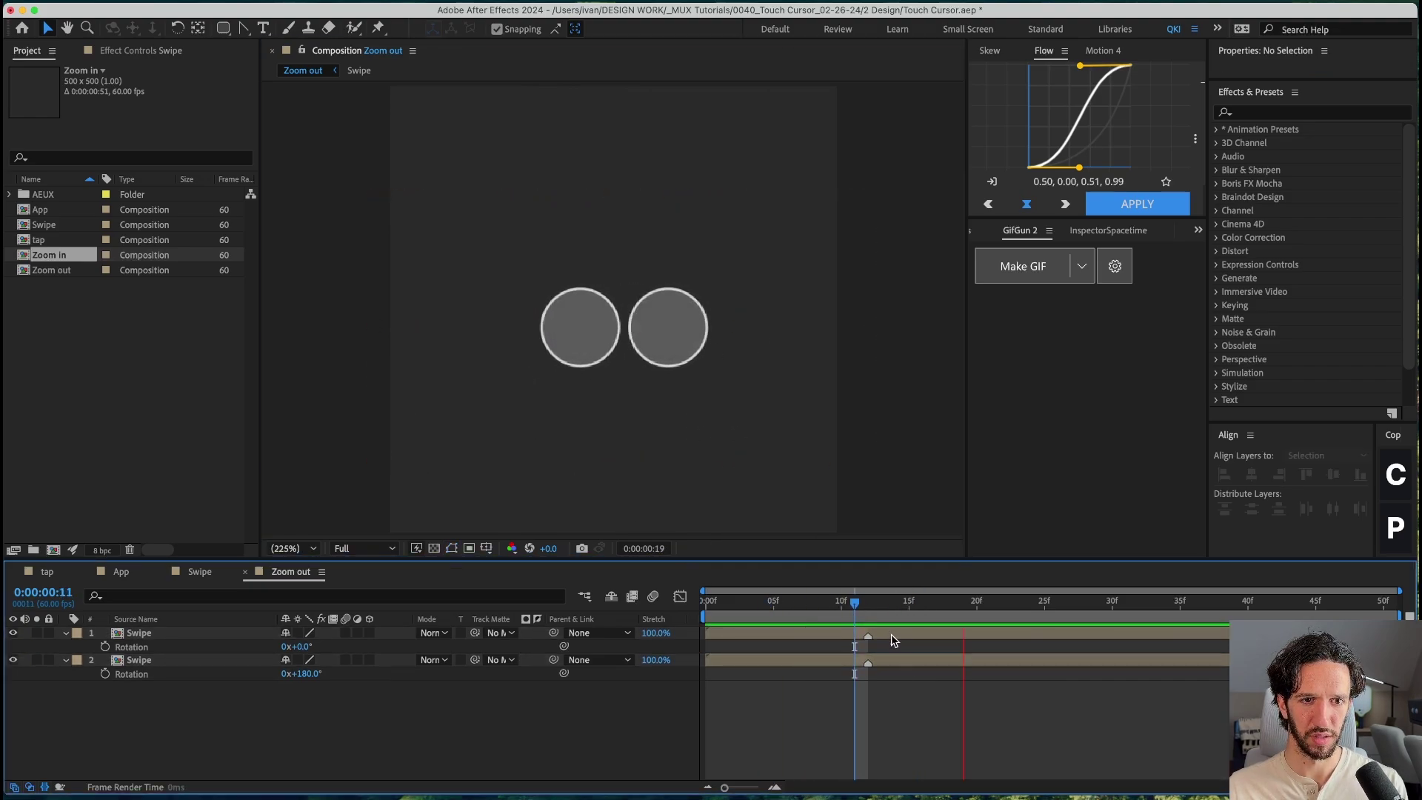
left_click_drag(301, 705, 218, 607)
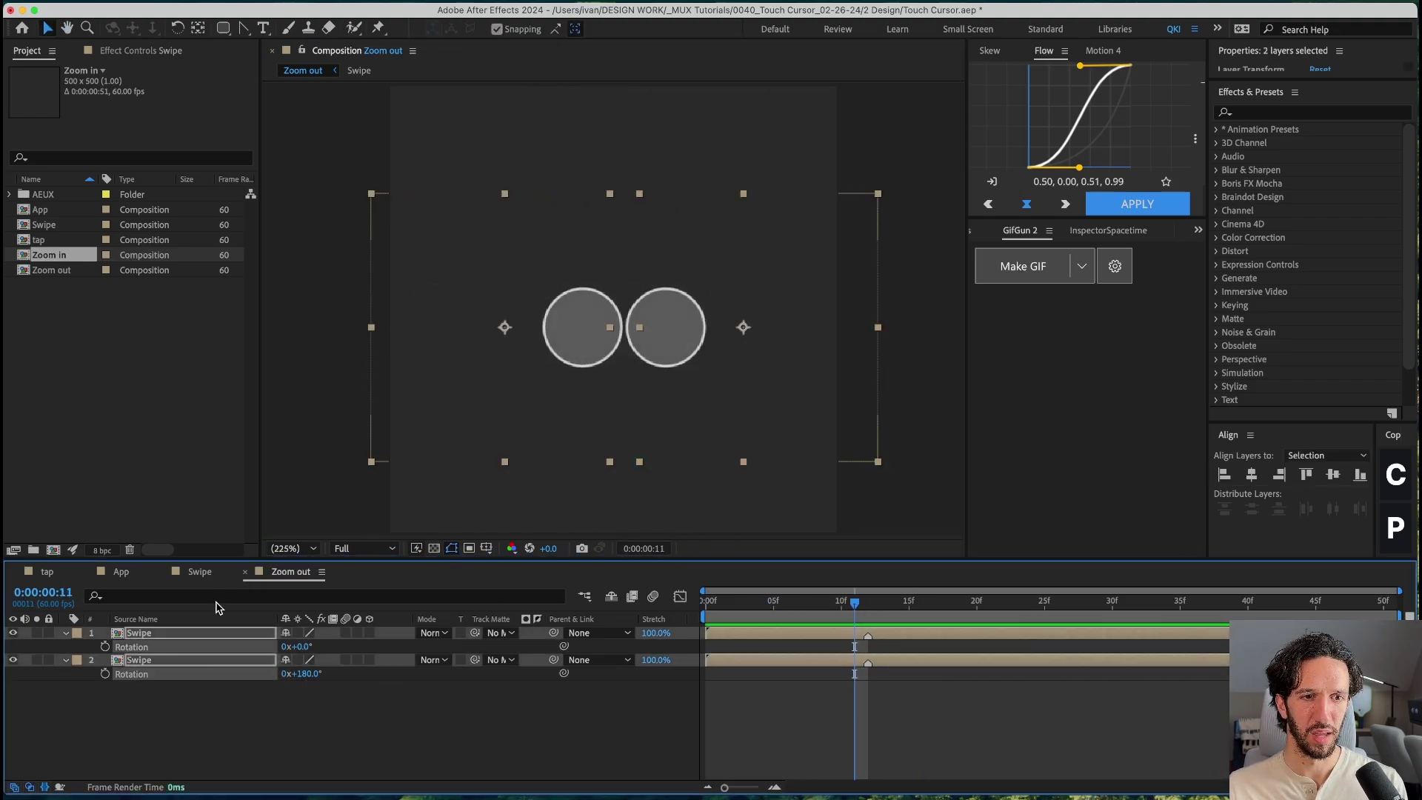
Step: Parent both circles to a new null rotated -45° and preview the diagonal pinch
key("super+alt+shift+y")
left_click(159, 647)
left_click(215, 635)
key("r")
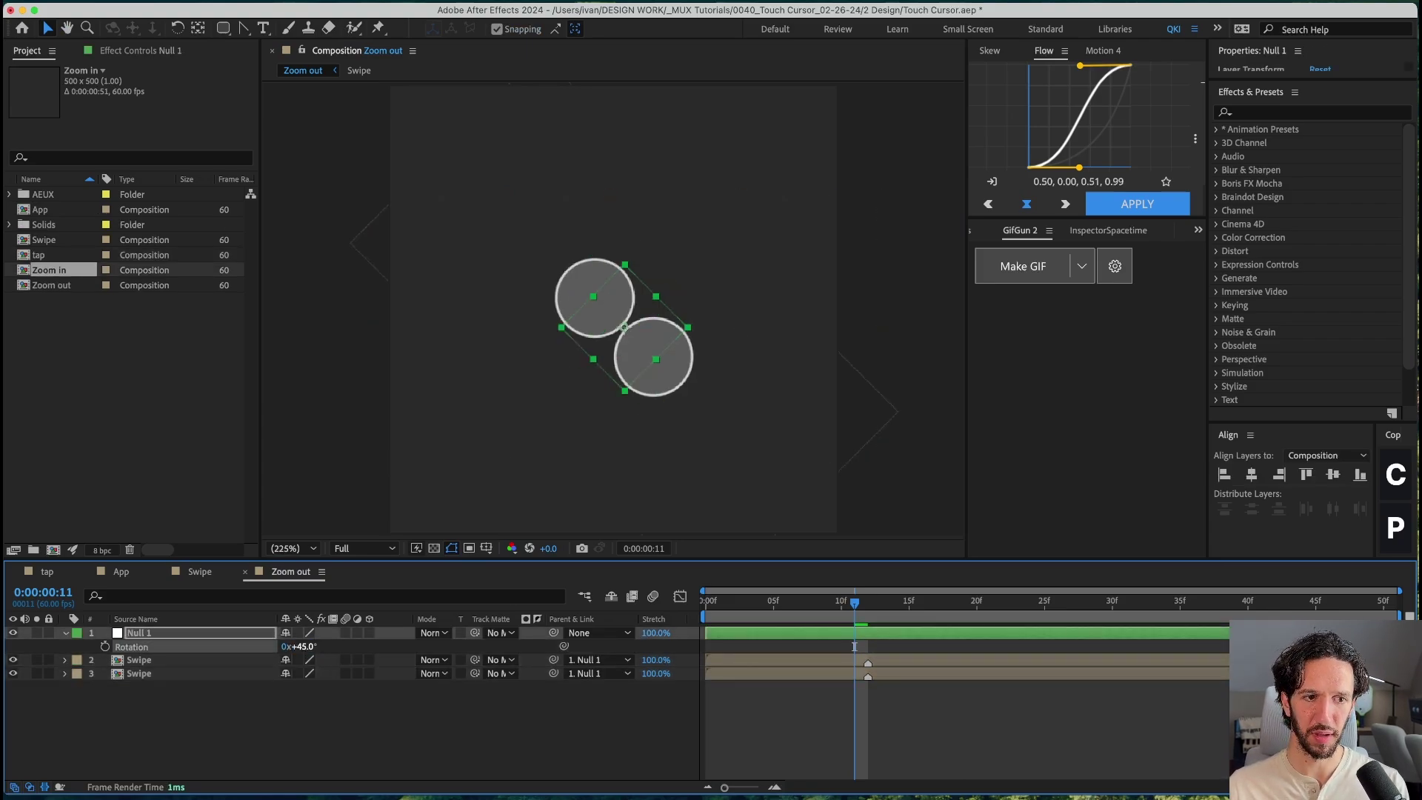
key("Home")
left_click(304, 647)
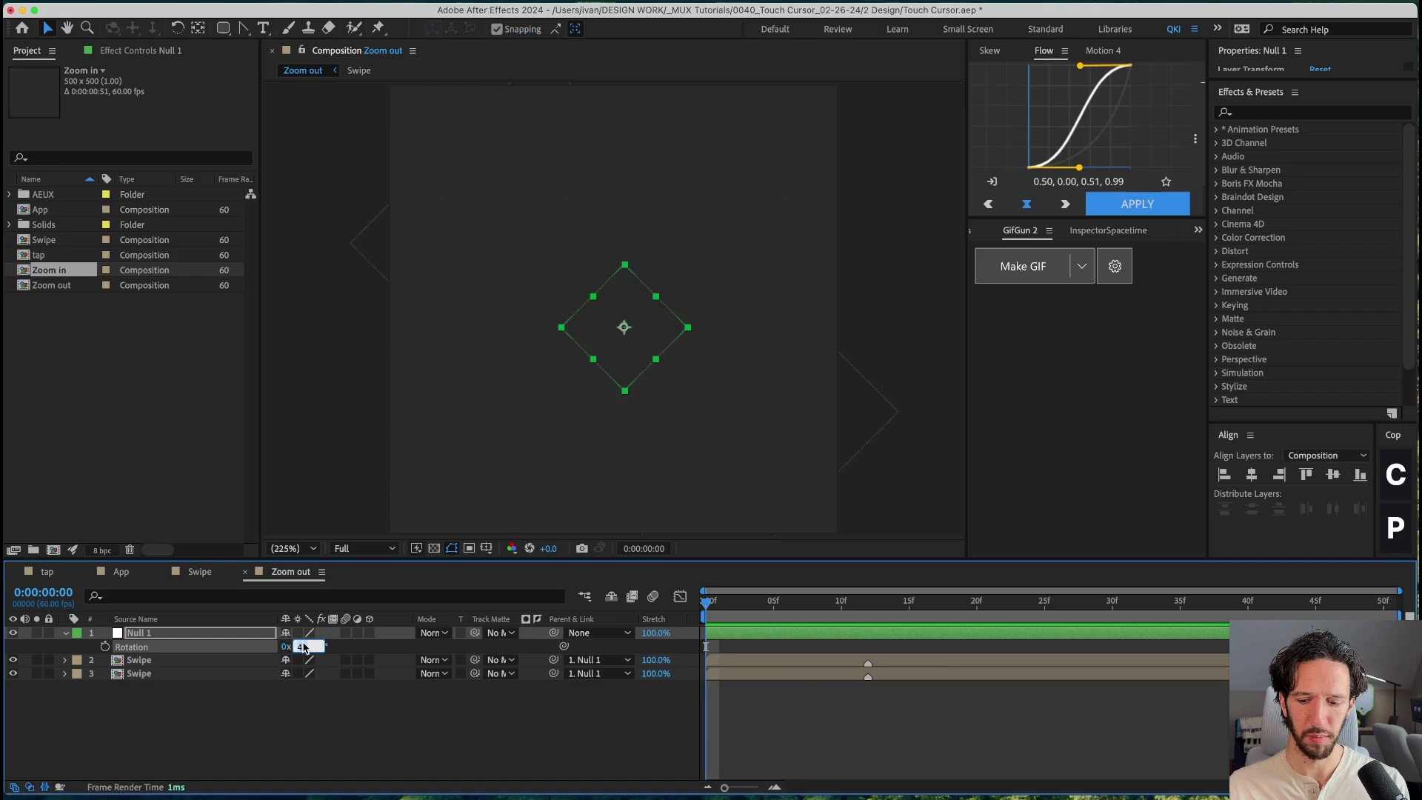
type("-45")
key("Return")
left_click(977, 602)
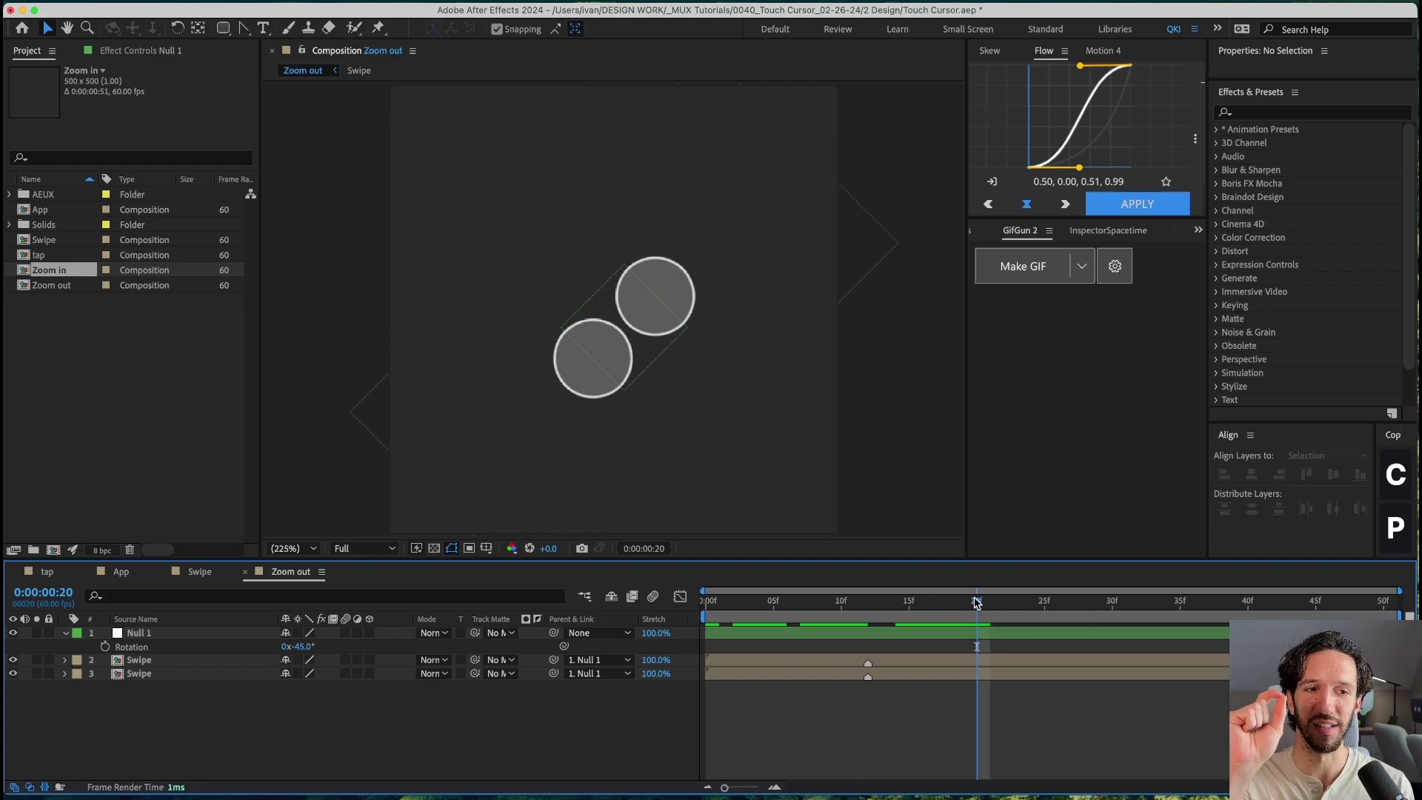
key("space")
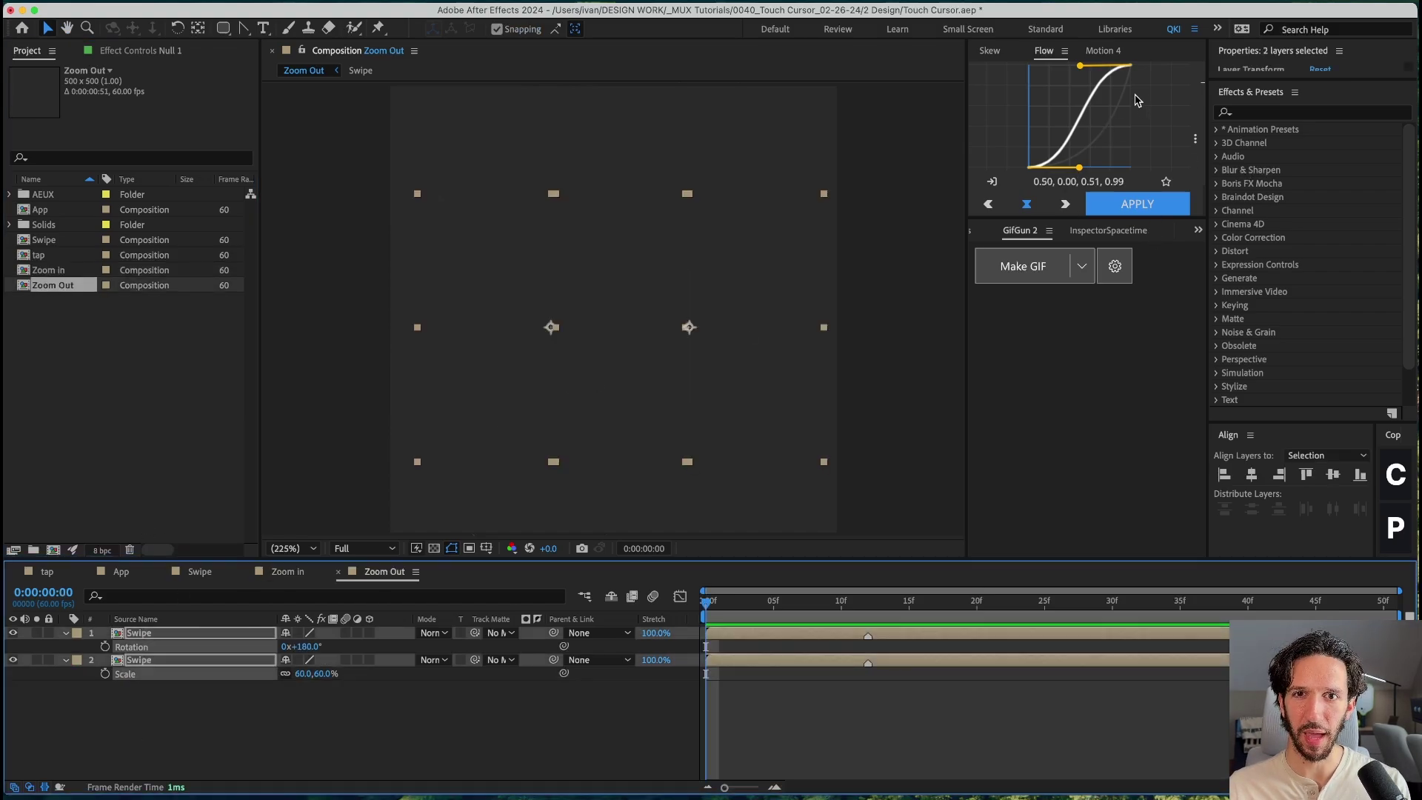
Step: Parent the Zoom Out circles to a new Null 2, leaving its rotation unchanged
key("super+alt+shift+y")
left_click(179, 672)
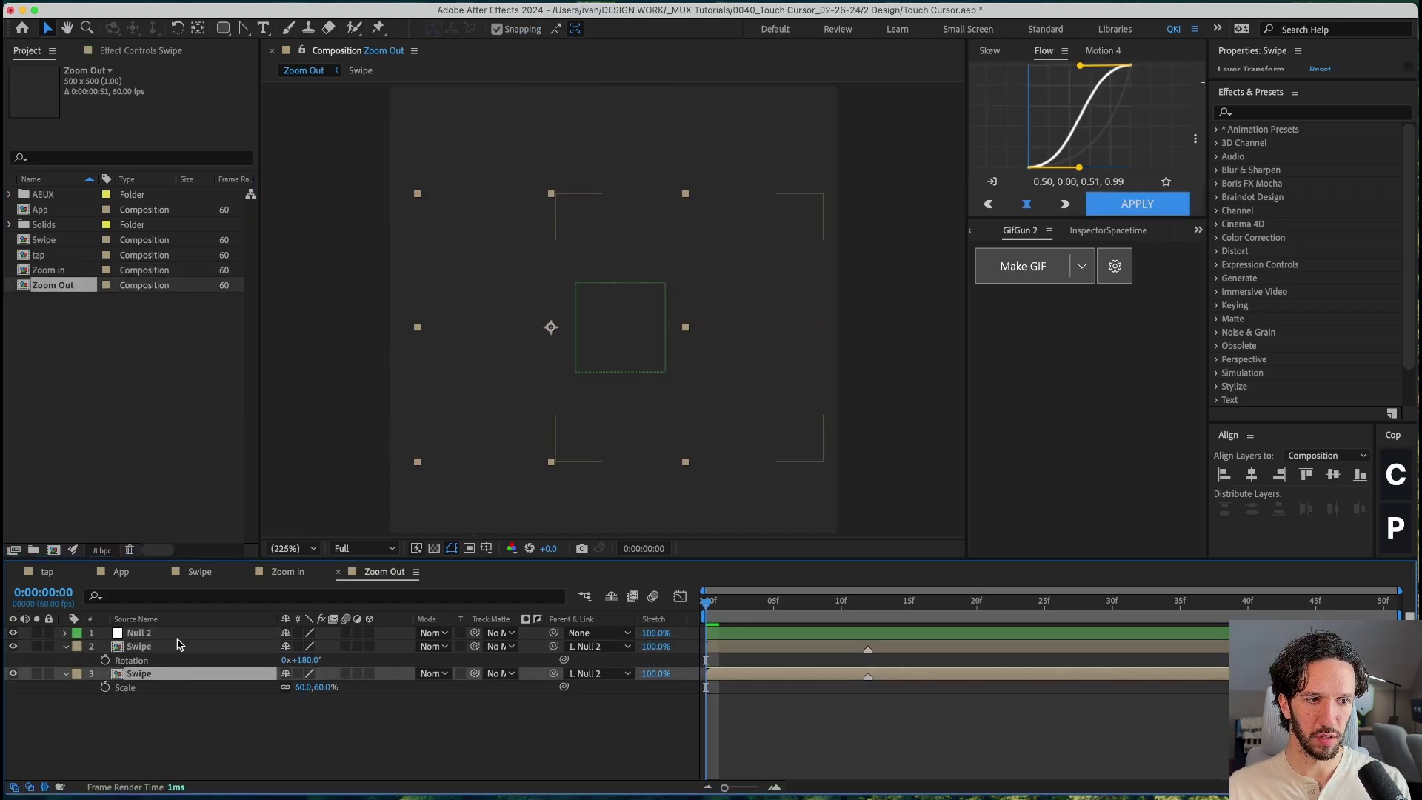
left_click(176, 633)
key("r")
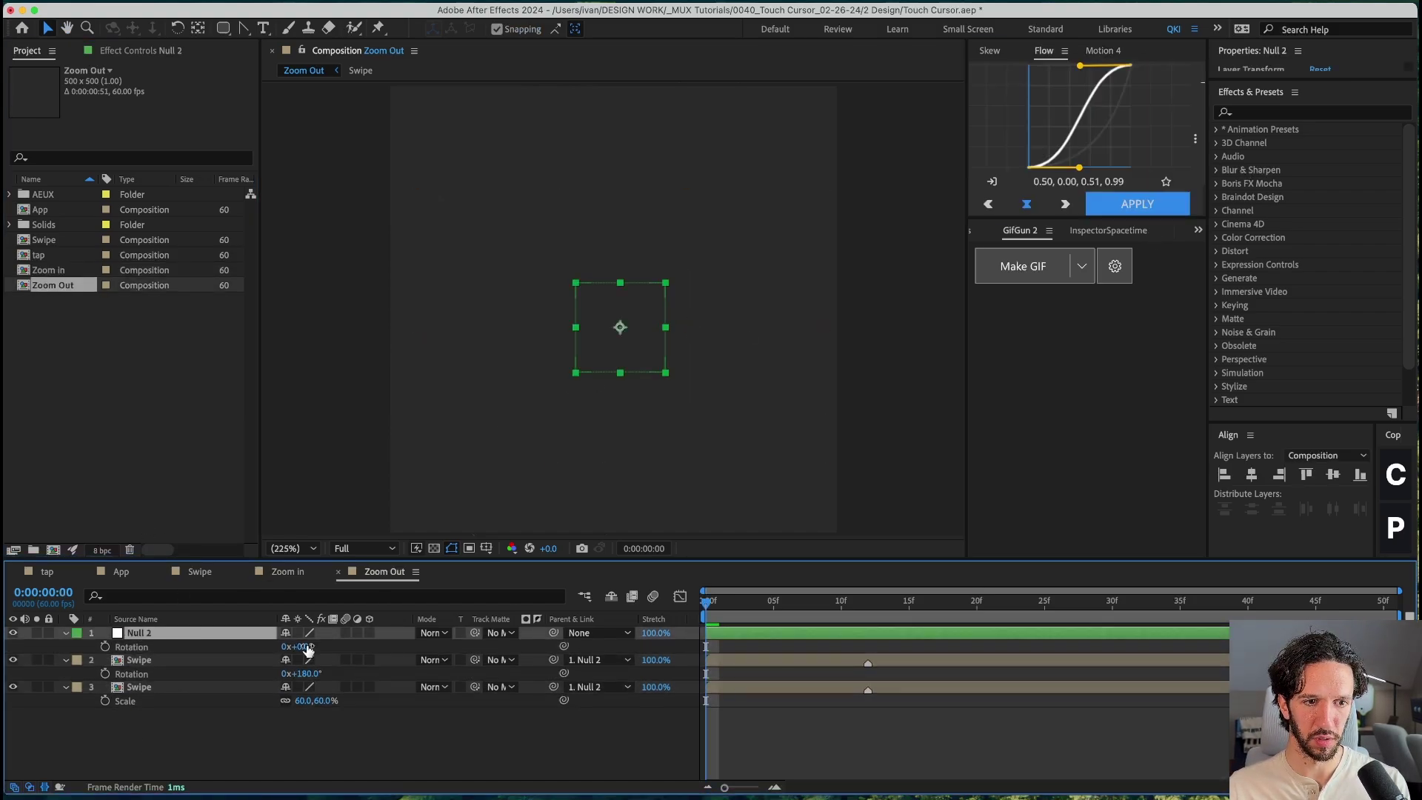
left_click(180, 400)
Step: Place the Zoom in comp into App and scale it to 89%
left_click(121, 572)
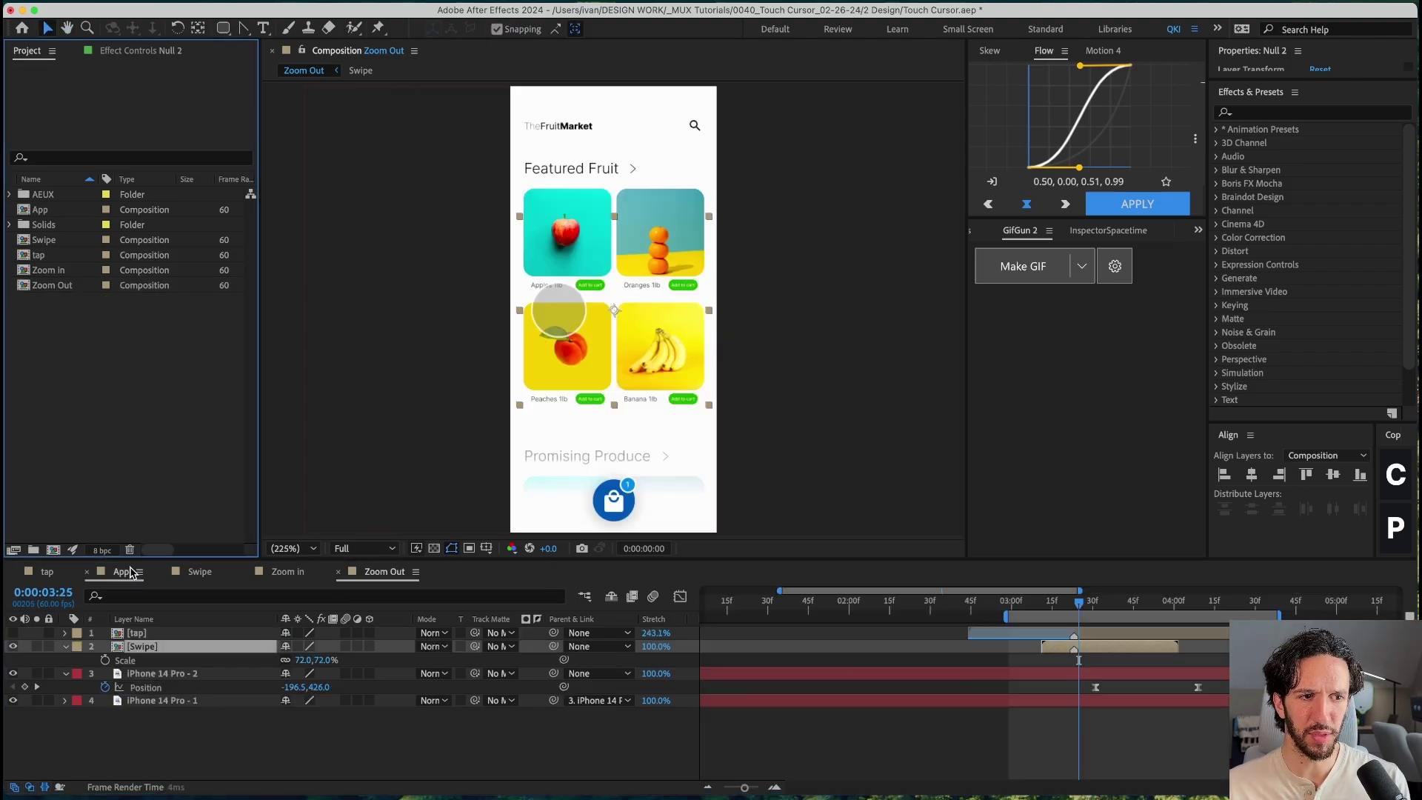
left_click_drag(48, 270, 642, 340)
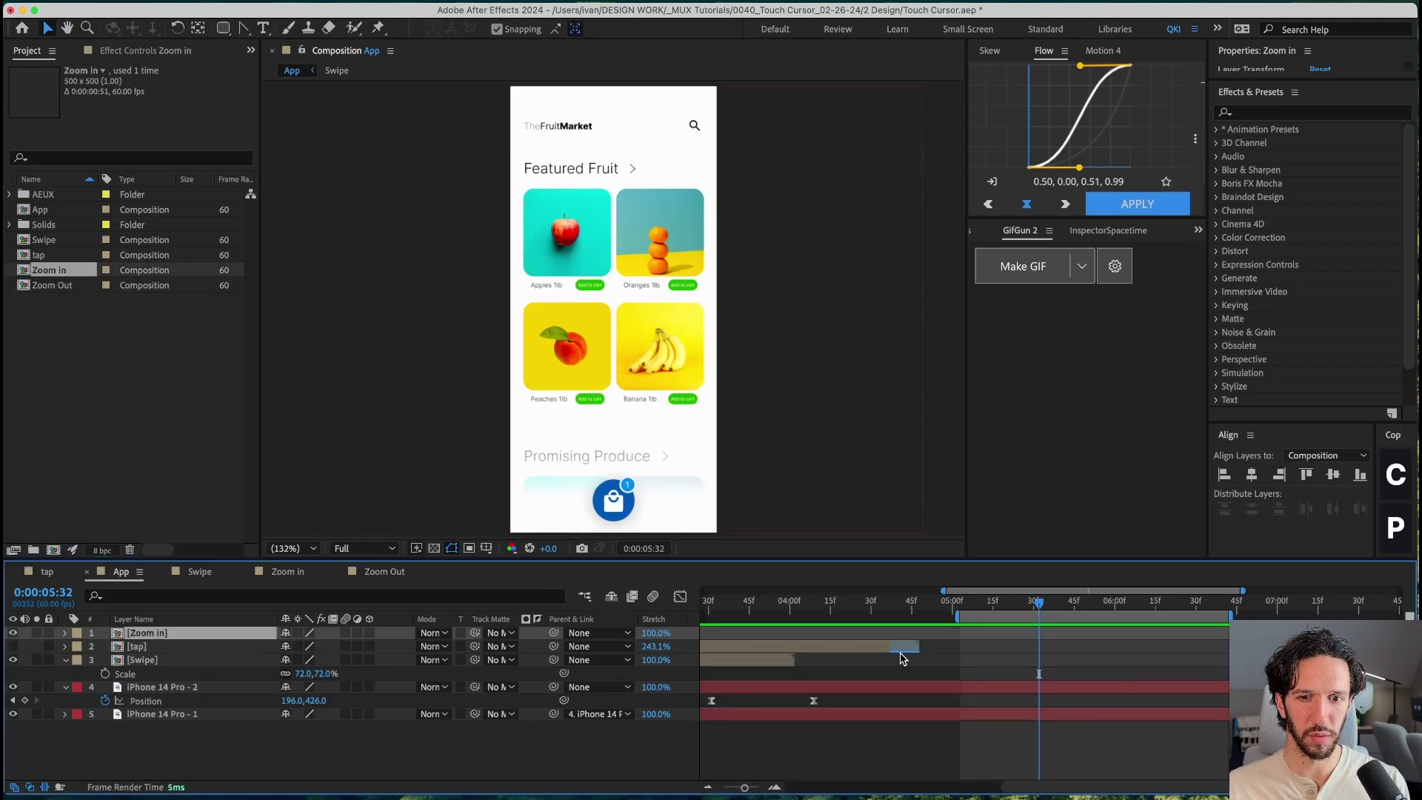
key("s")
left_click_drag(305, 646, 317, 647)
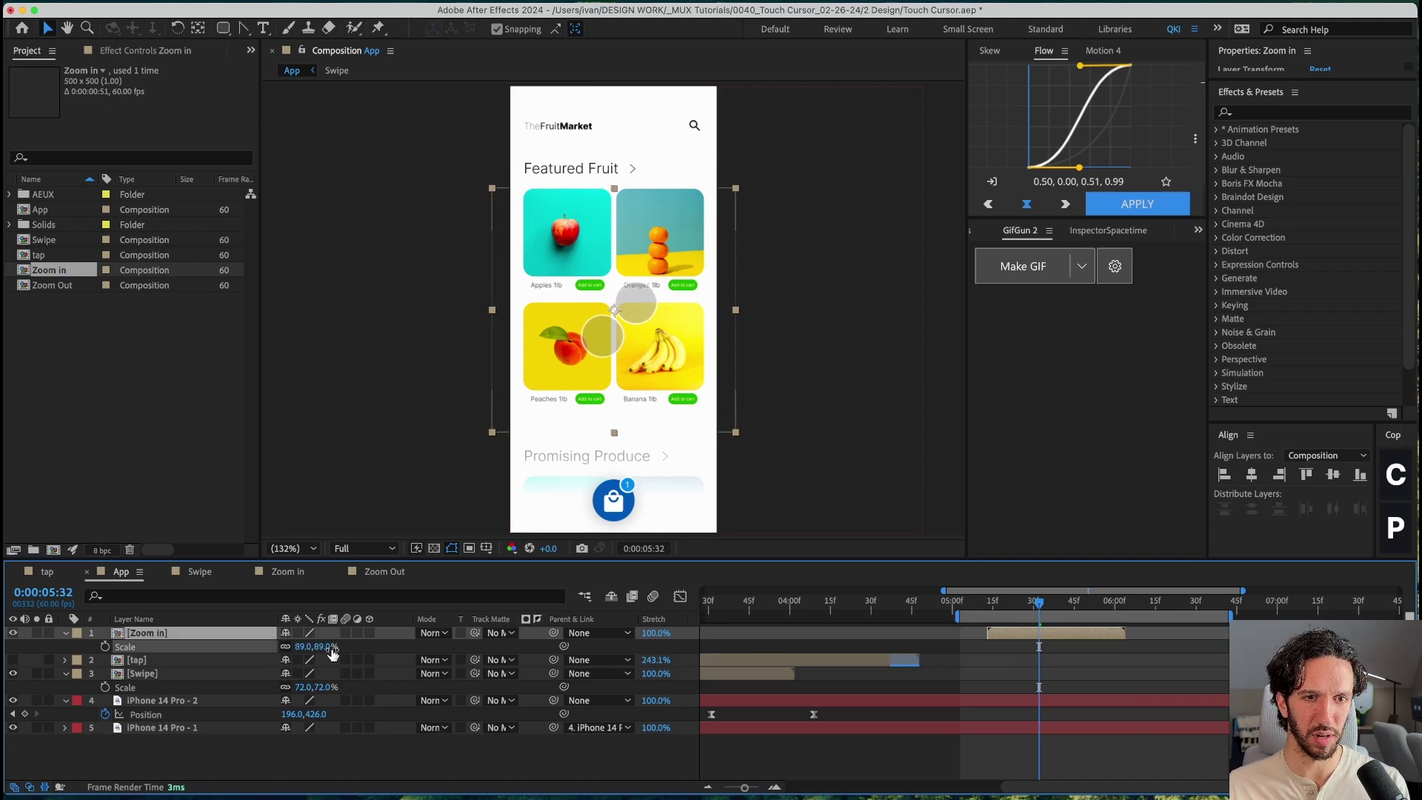
mouse_move(1037, 603)
left_mouse_down()
mouse_move(1006, 603)
mouse_move(1046, 603)
left_mouse_up()
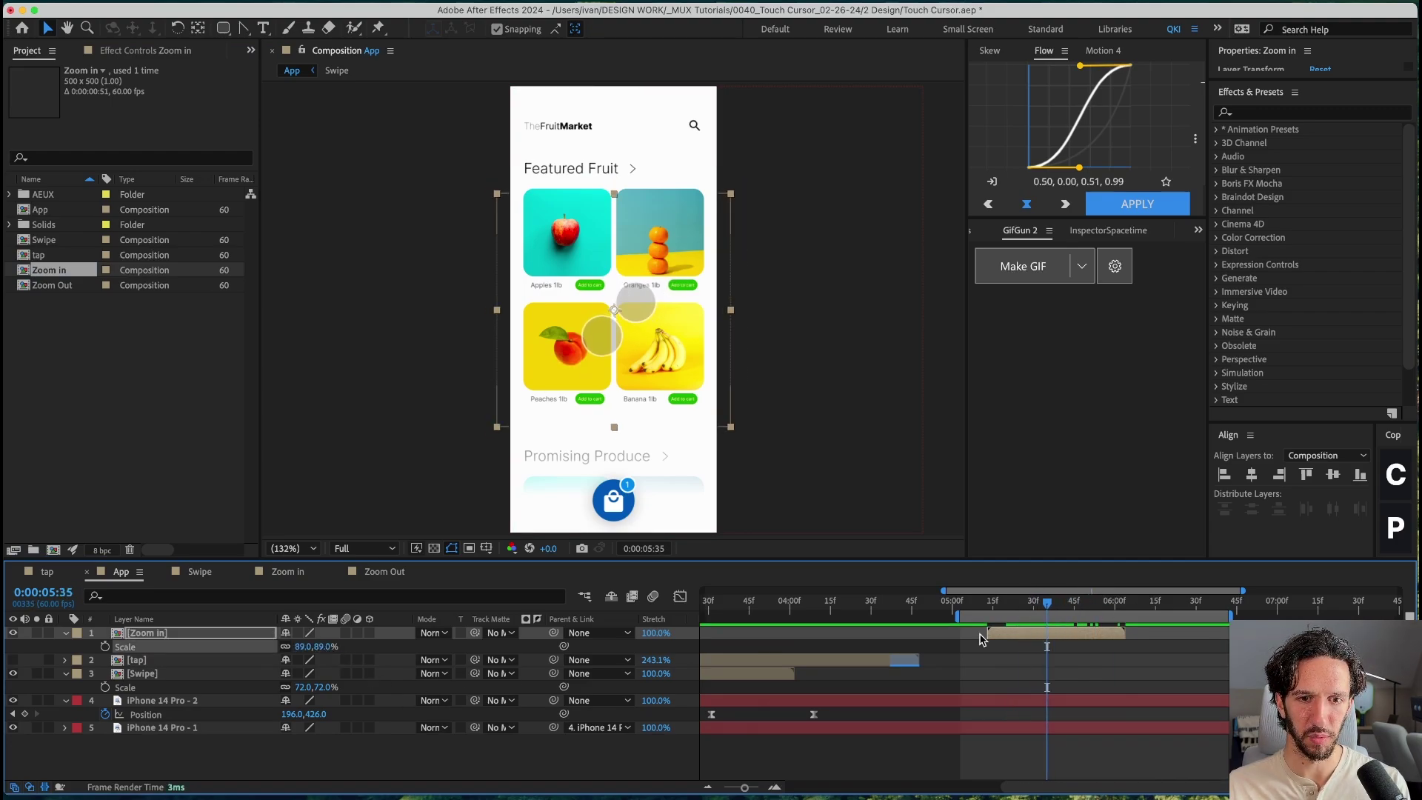
Step: Keyframe the iPhone 14 Pro - 2 Scale from 33.3% to 43.3% with Flow easing
left_click(192, 701)
key("alt+shift+s")
key("space")
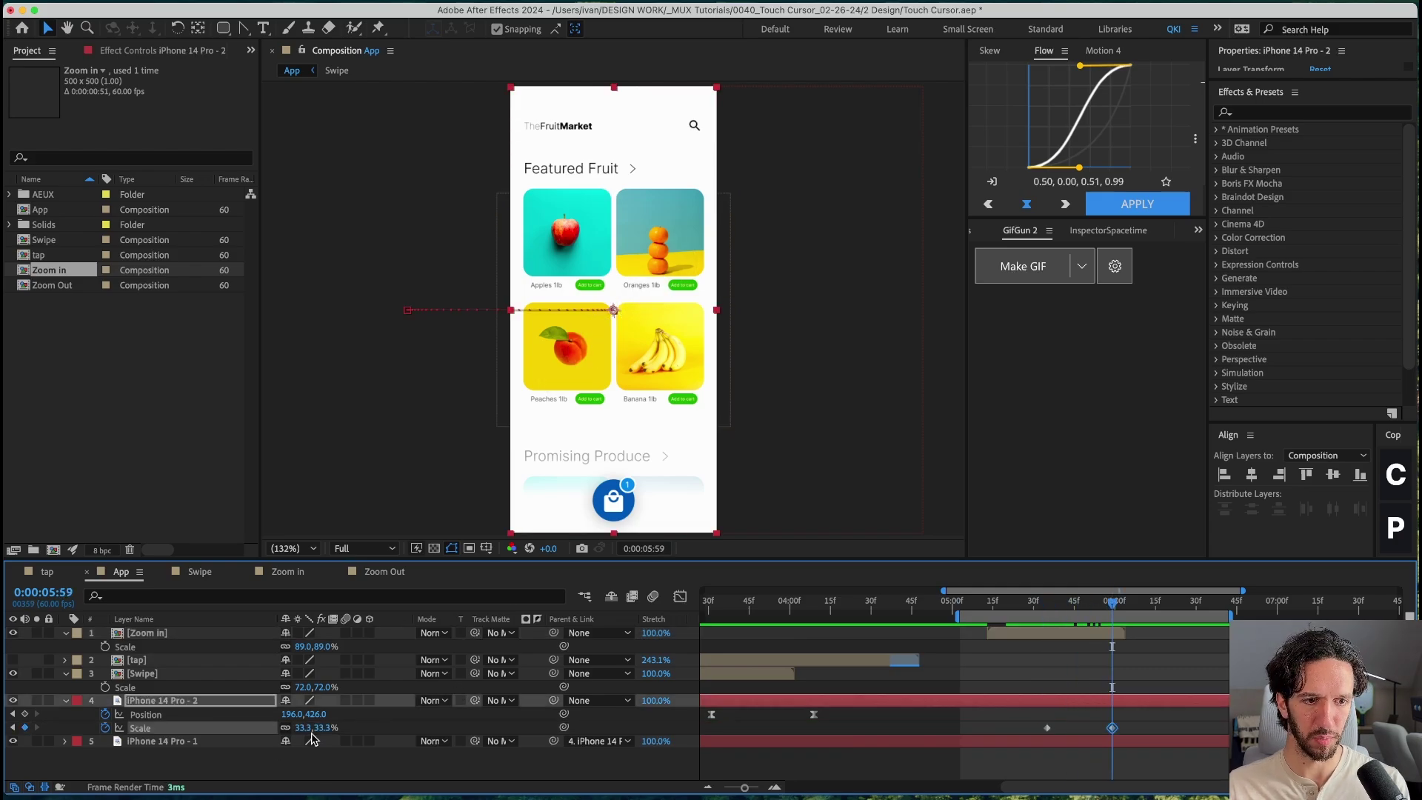
type("43.3")
key("Return")
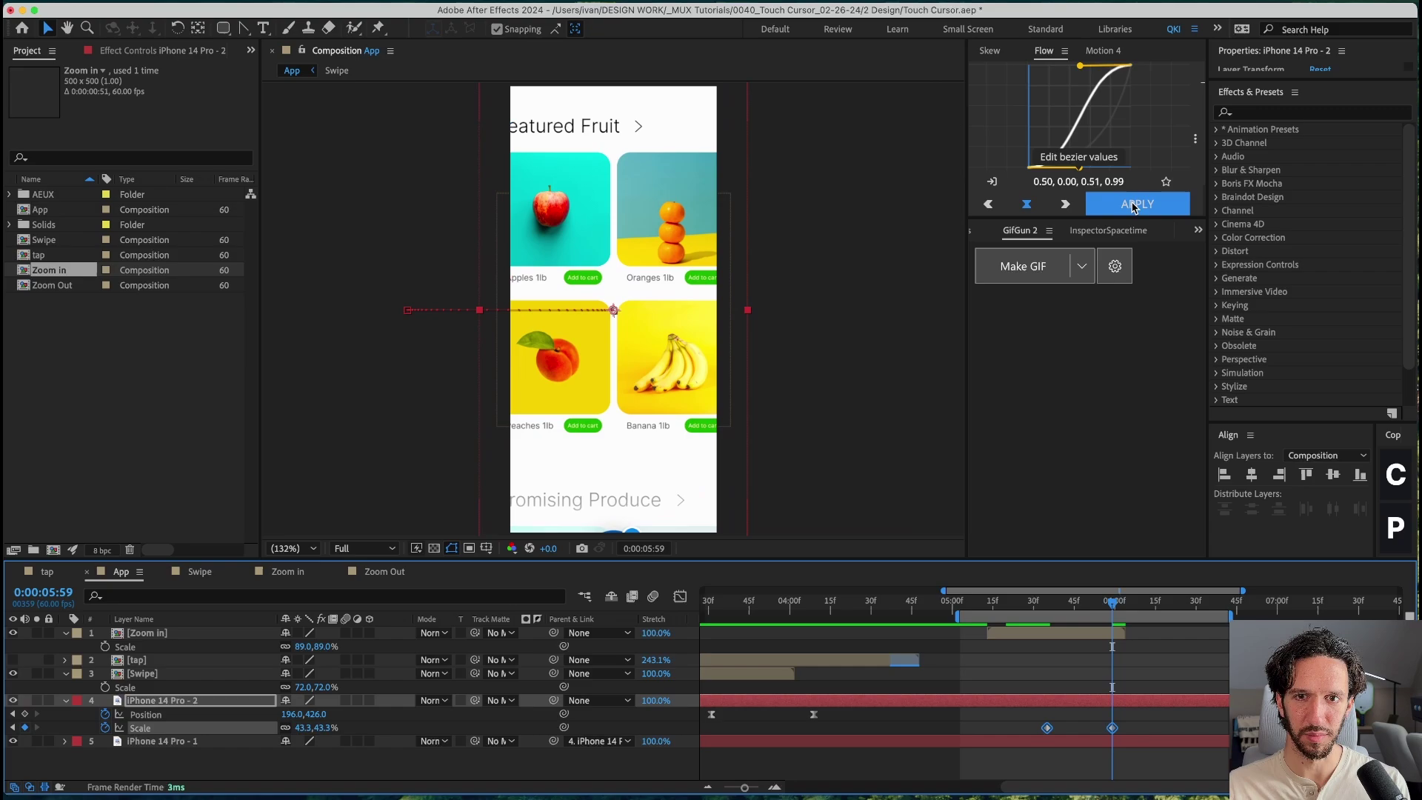
left_click(1138, 204)
key("space")
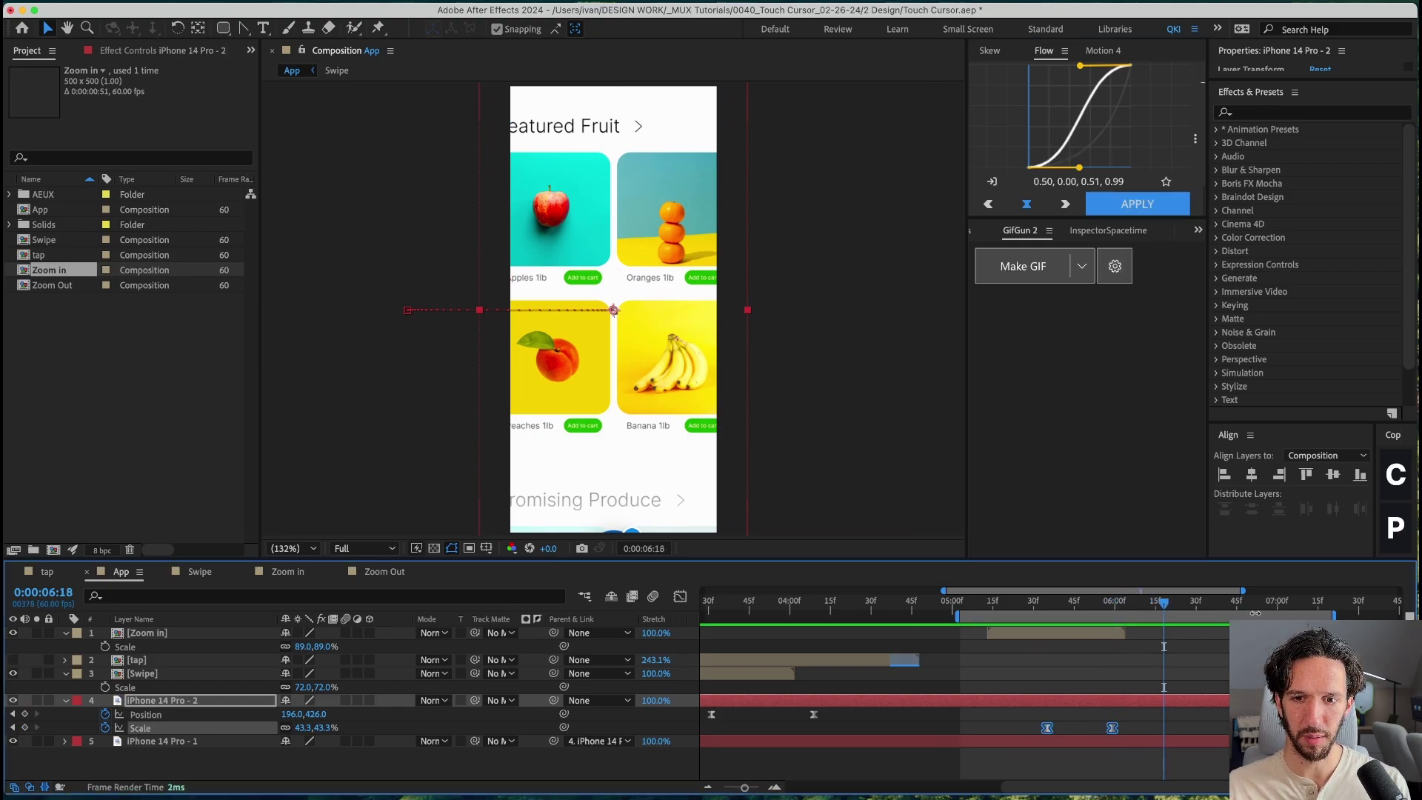
Step: Add Zoom Out to App, ease the phone's return keyframe to 33.3%, and preview the sequence
left_click(65, 287)
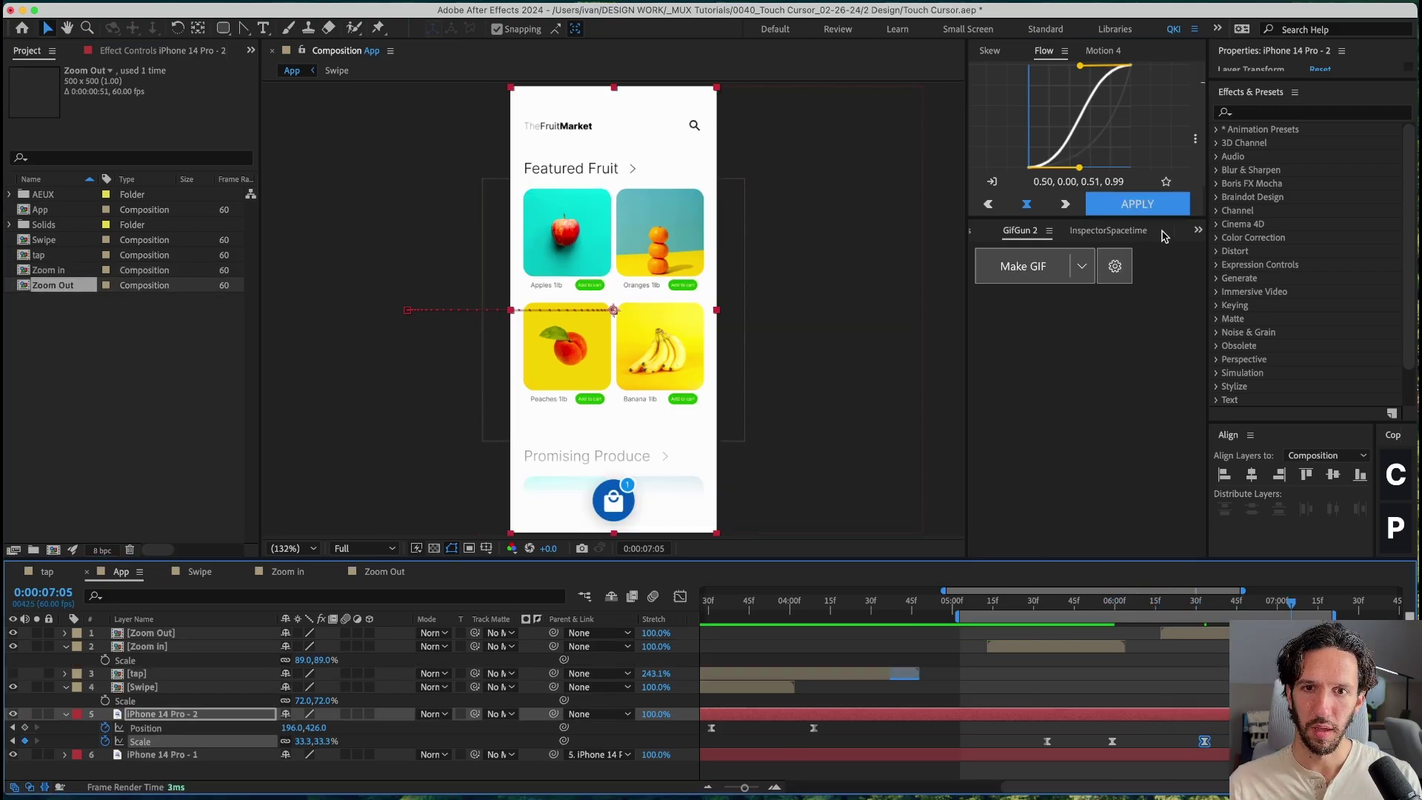
left_click(1137, 203)
left_click(1204, 711)
key("space")
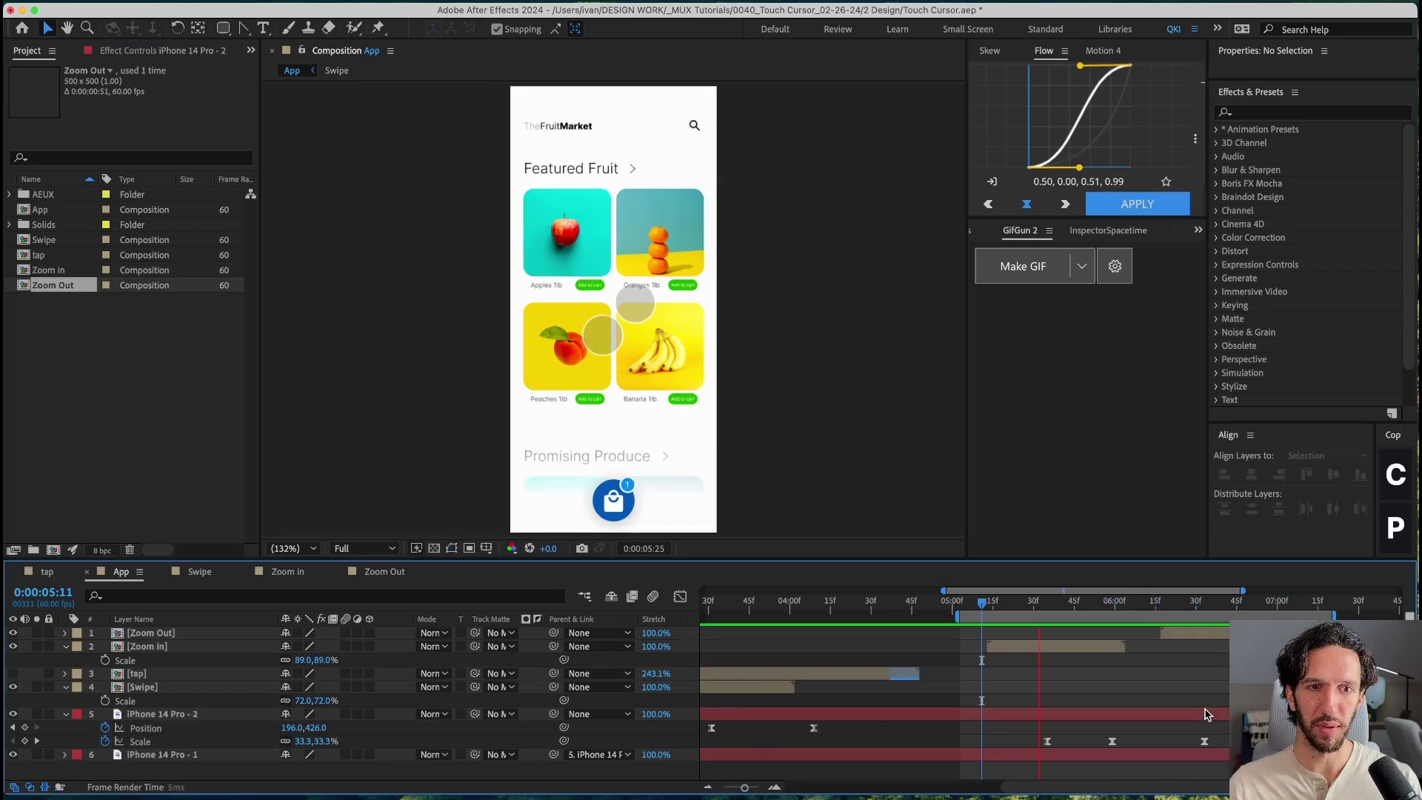